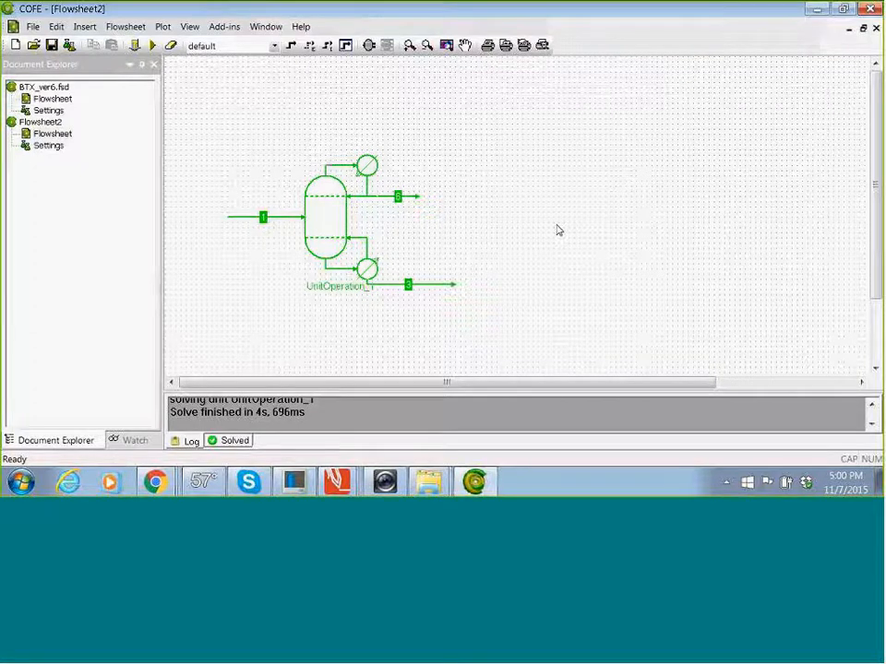
Insert a Mixer unit operation from Mixers & Splitters at the free end of stream 3.
click(369, 46)
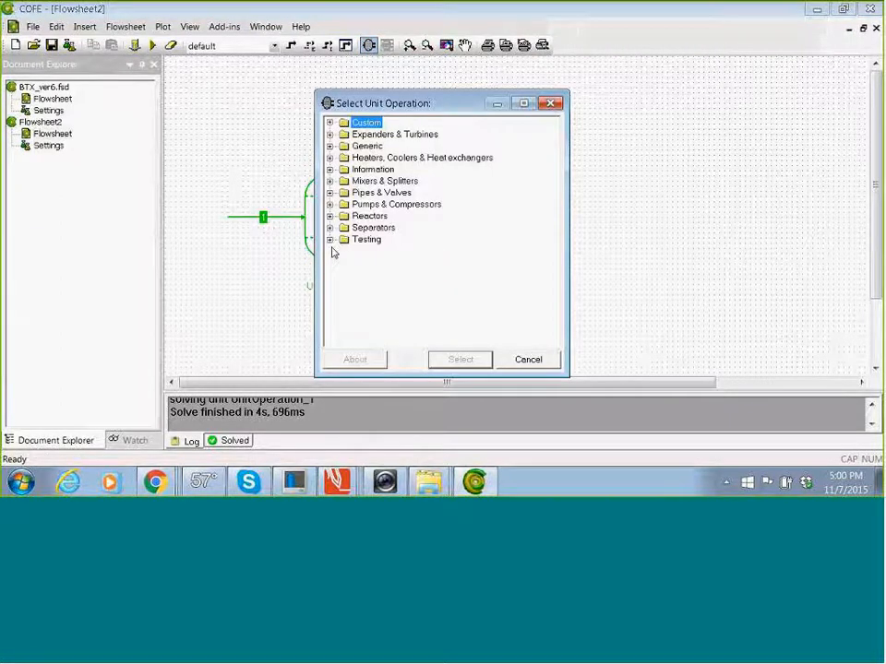
click(331, 182)
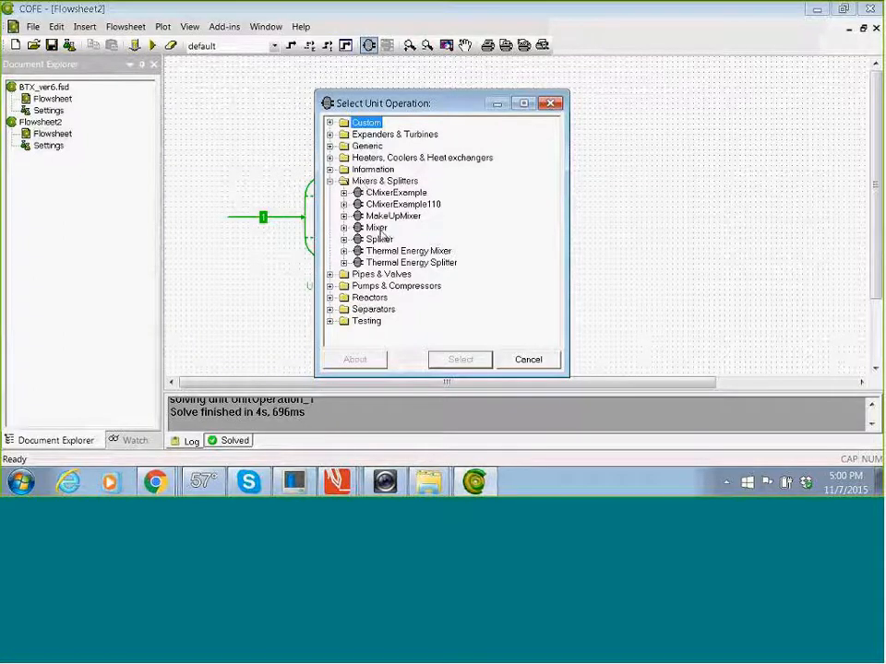
click(376, 227)
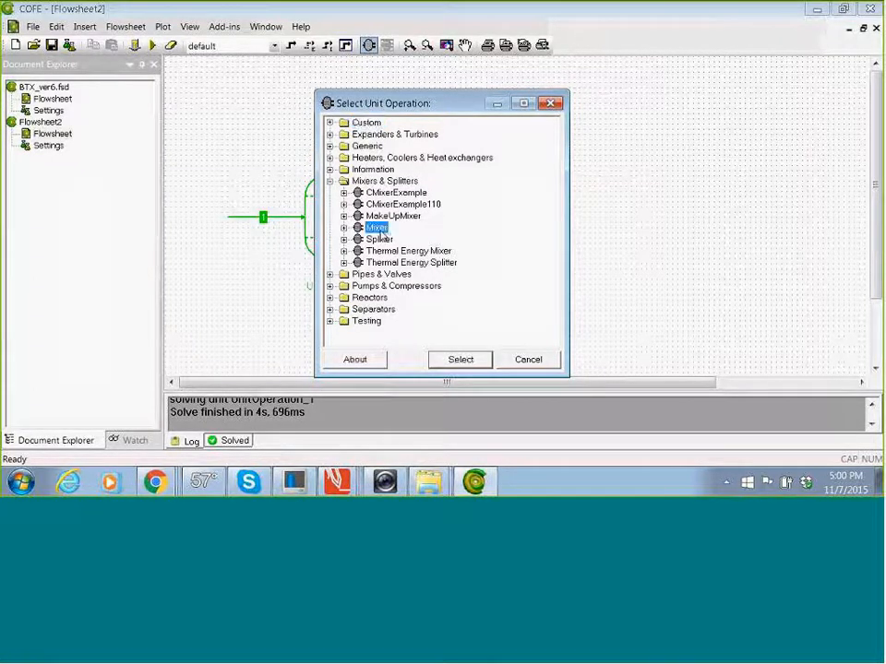
click(461, 360)
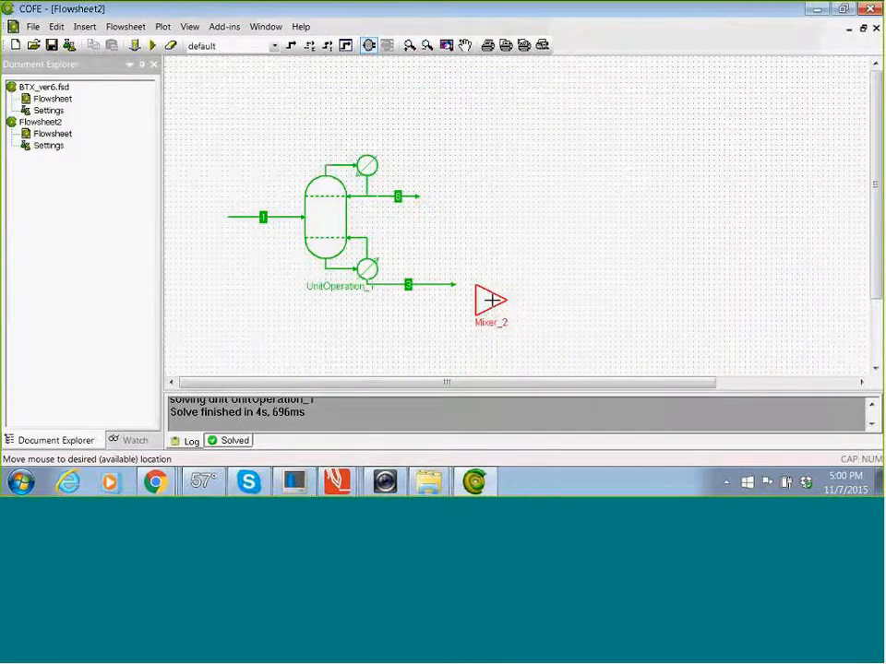
mouse_move(480, 278)
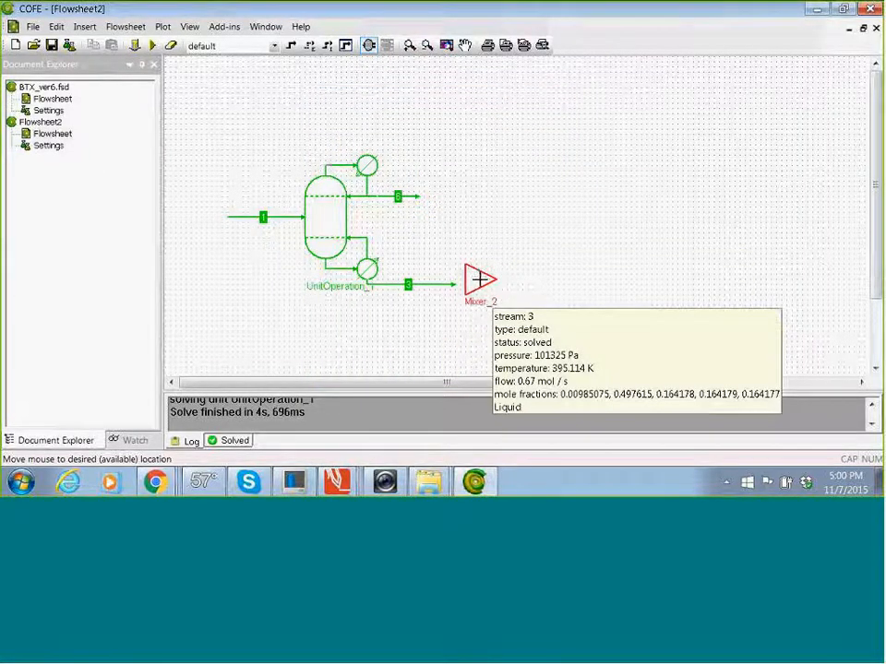
click(480, 279)
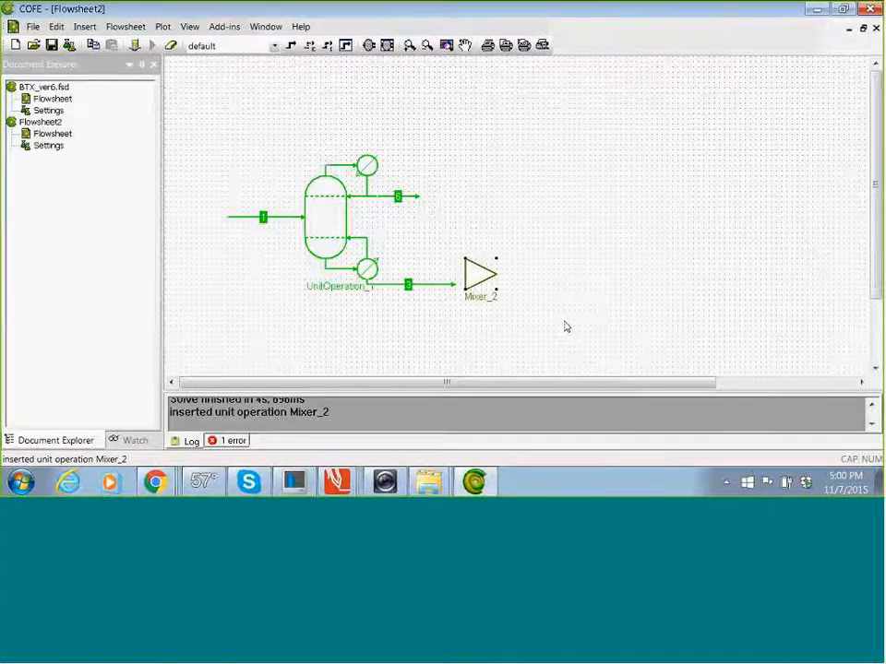
Connect the free end of stream 3 to the mixer's Inlet 1 port.
click(439, 286)
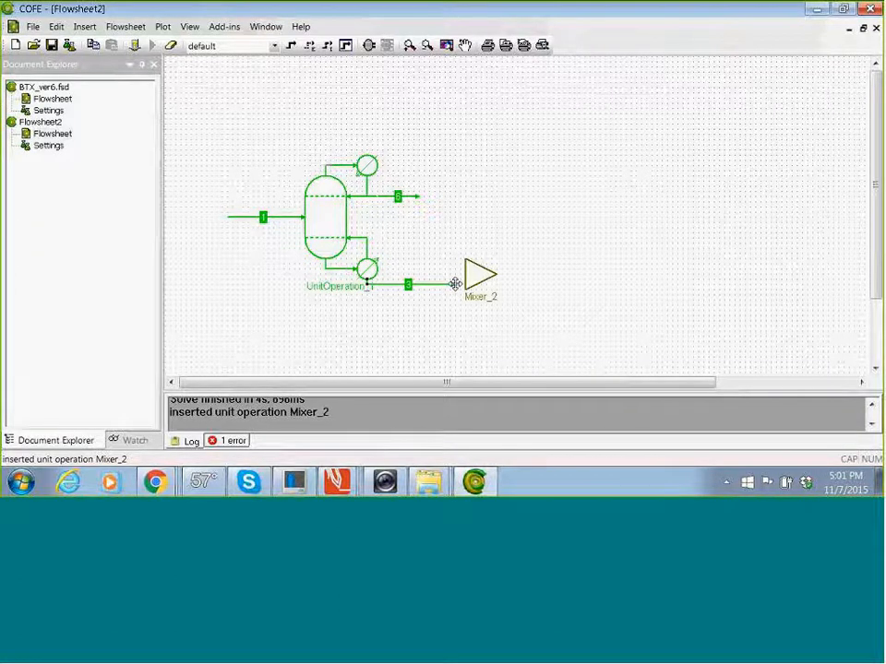
drag(455, 284, 453, 284)
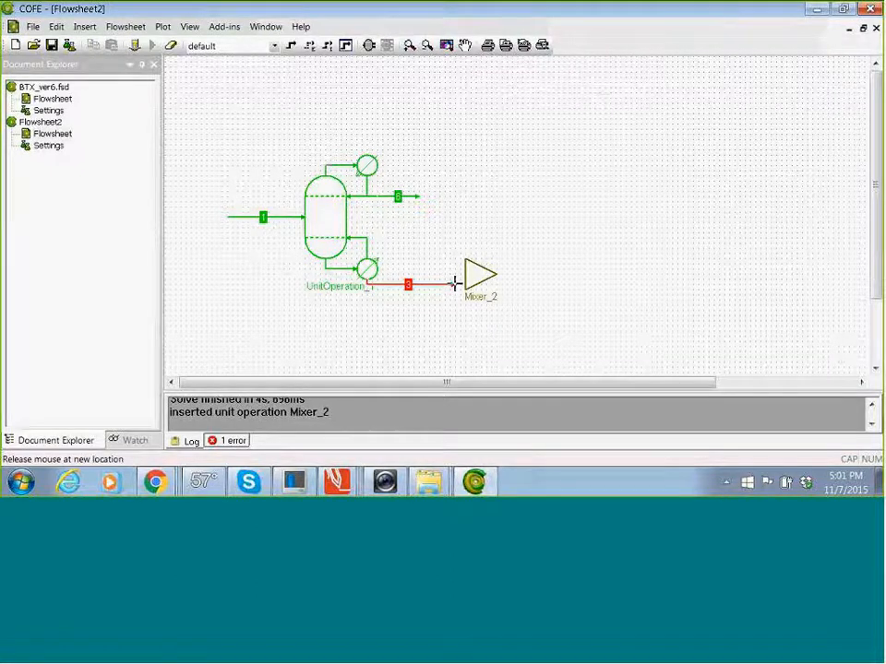
drag(454, 285, 469, 286)
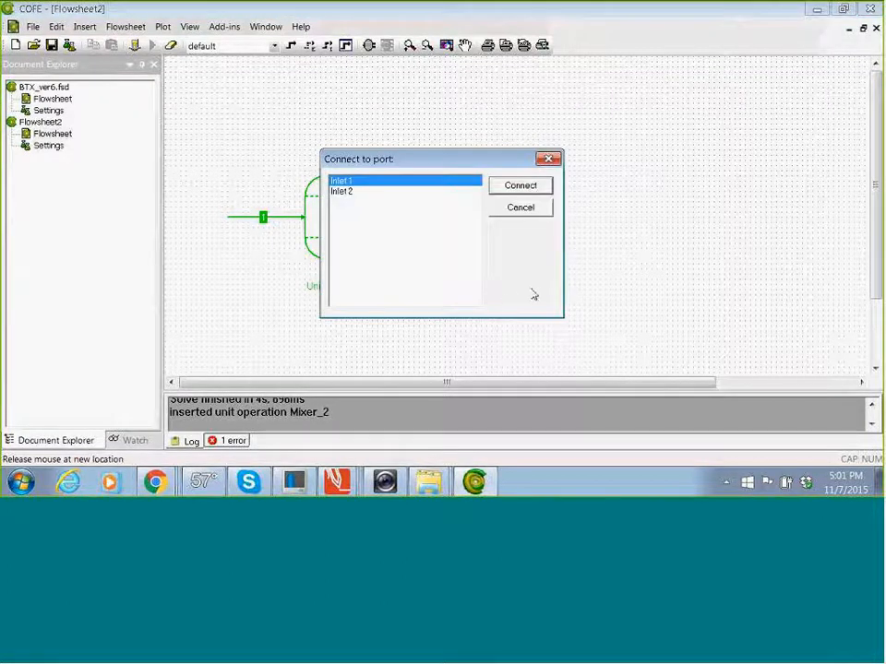
click(520, 186)
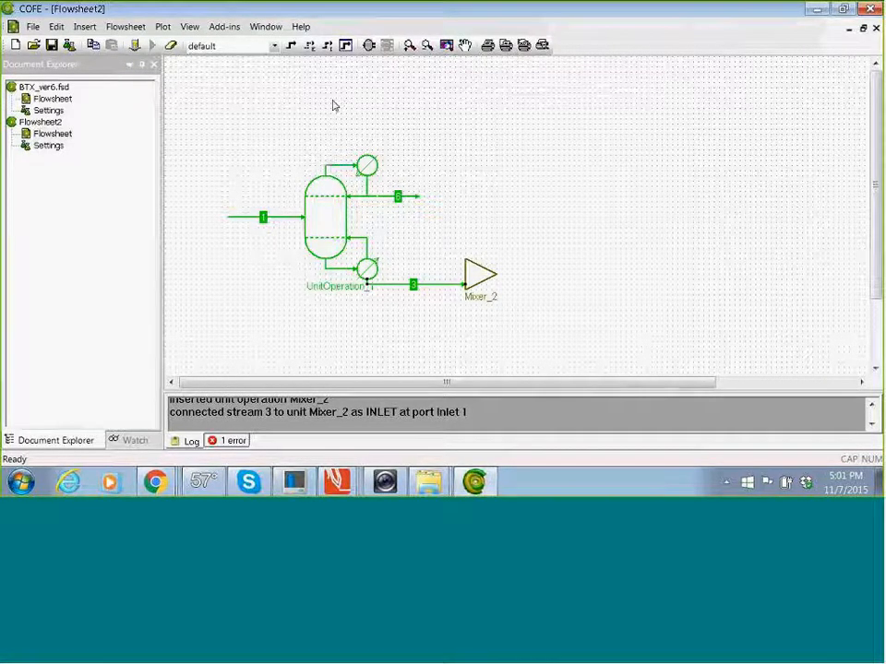
Insert a material stream that starts above the mixer and ends at its remaining inlet.
click(291, 46)
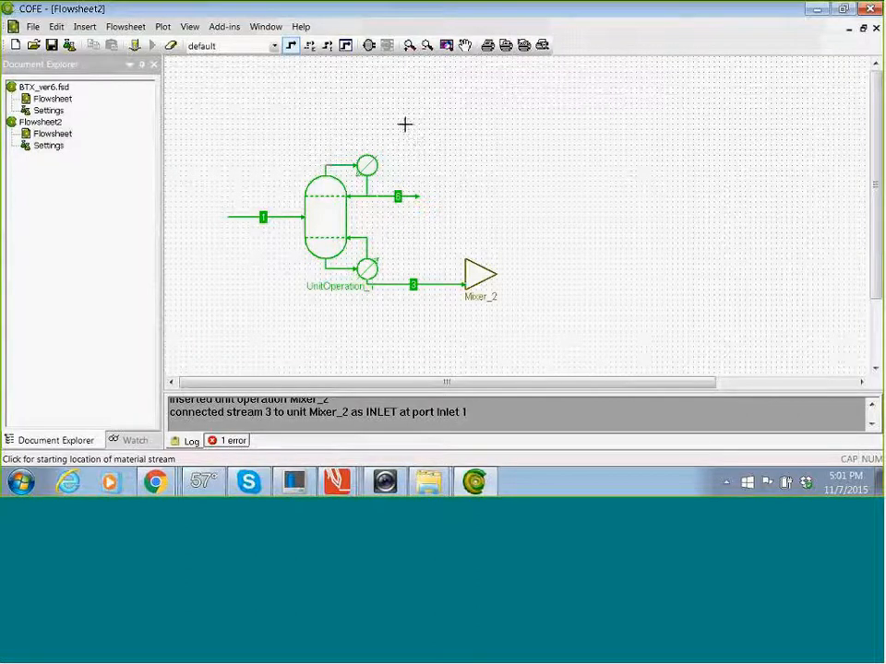
click(463, 213)
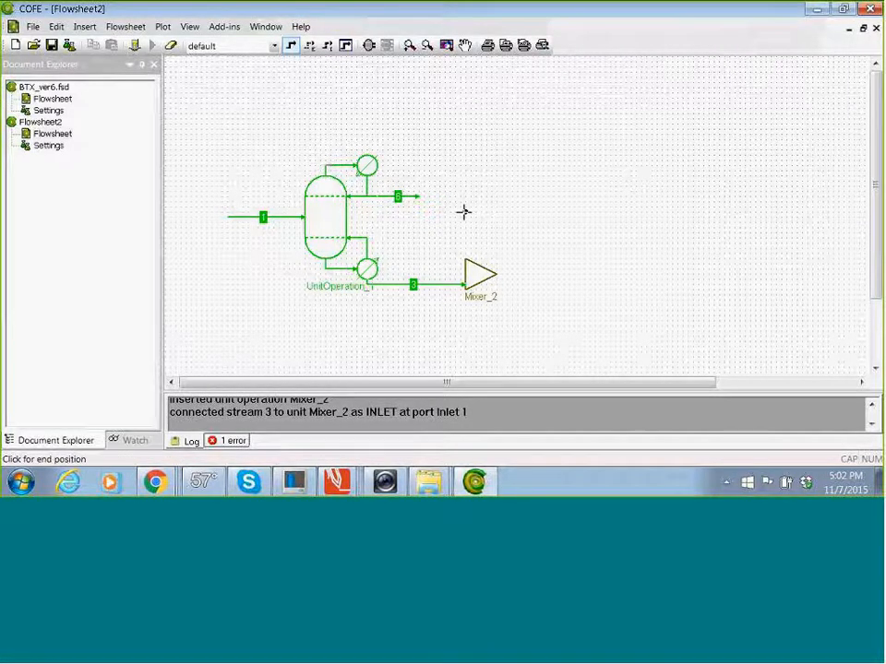
click(474, 269)
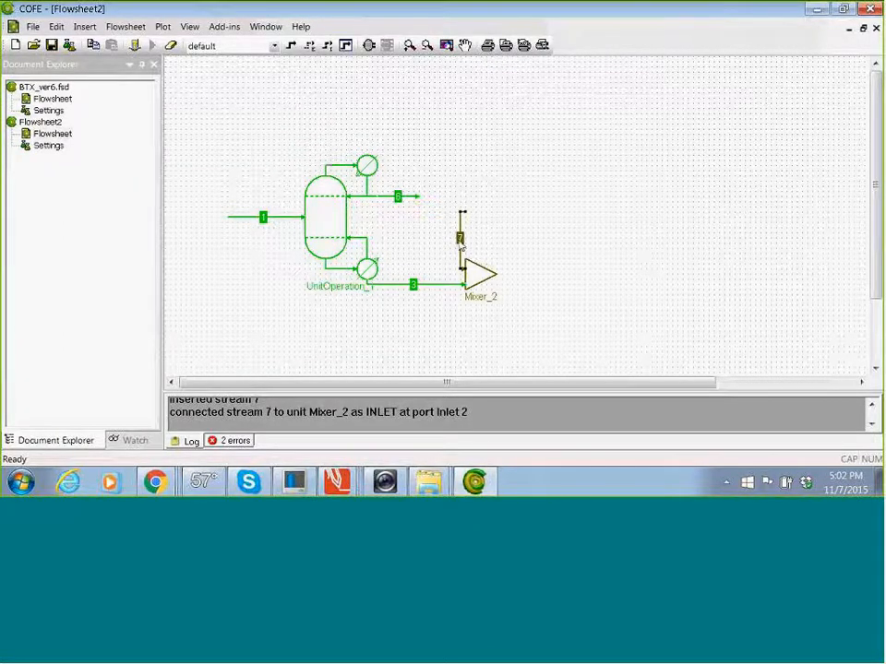
Open the data of stream 7 for editing and set its pressure to 101325 Pa and temperature to 298 K.
mouse_move(463, 241)
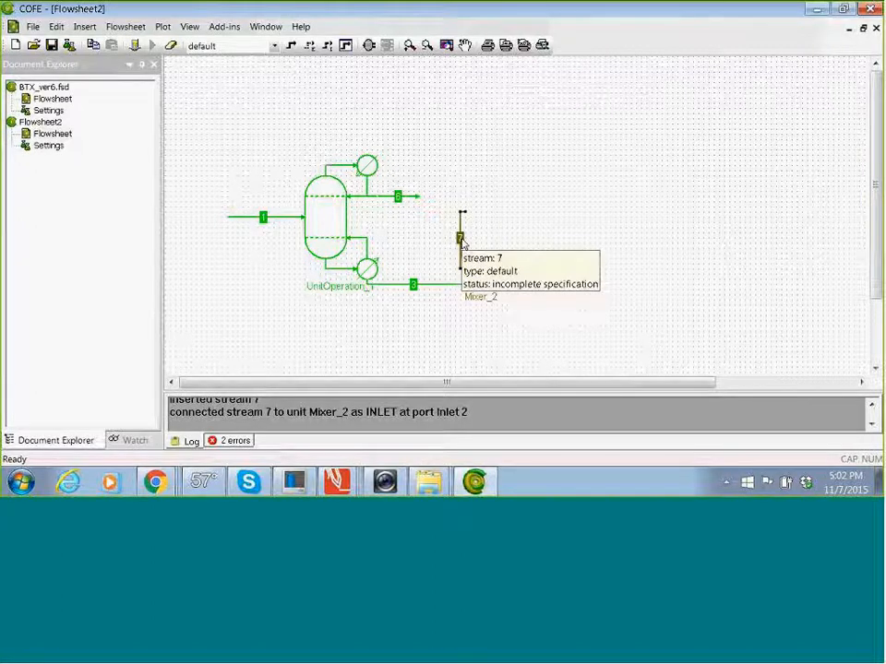
right_click(463, 241)
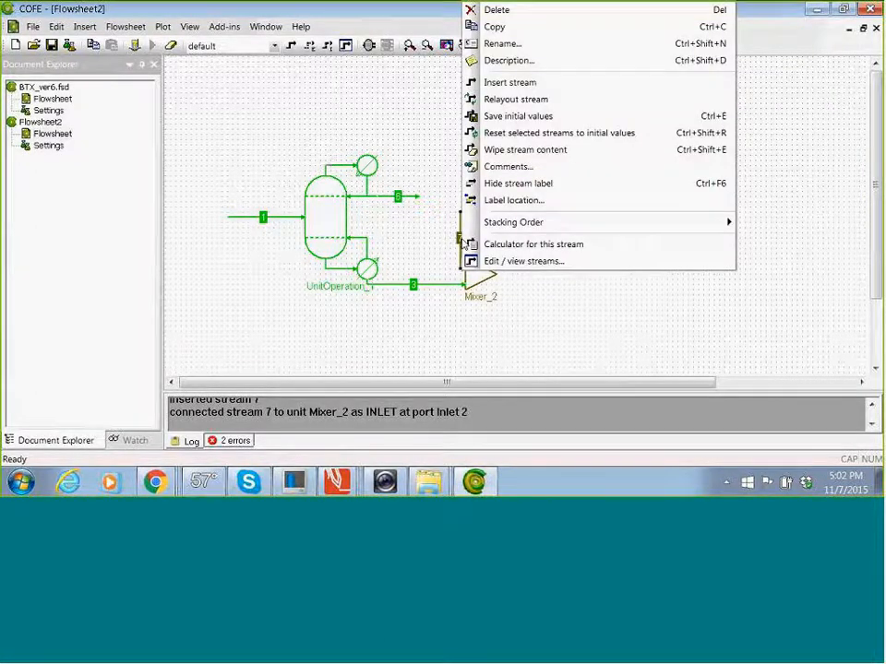
click(540, 264)
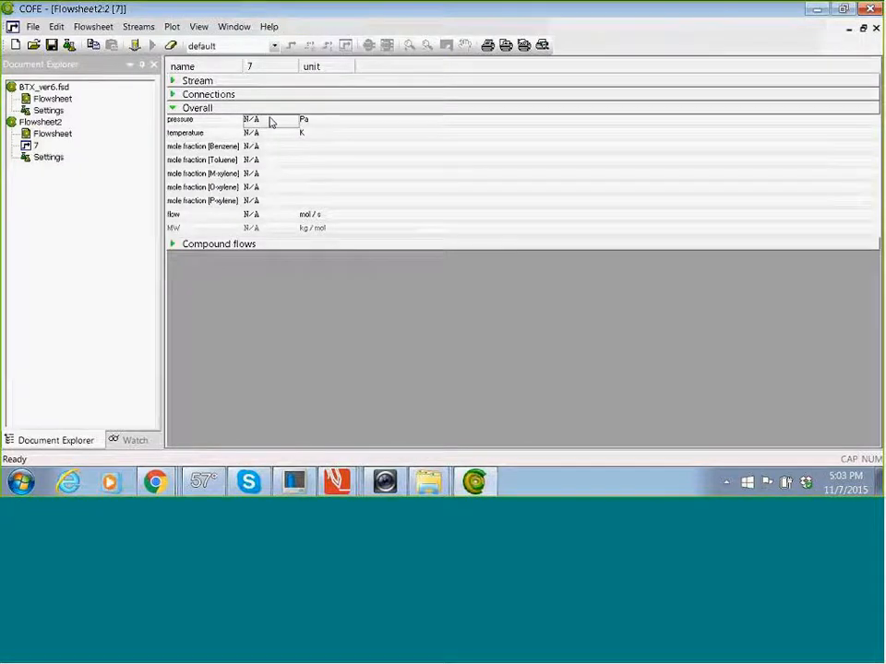
click(271, 122)
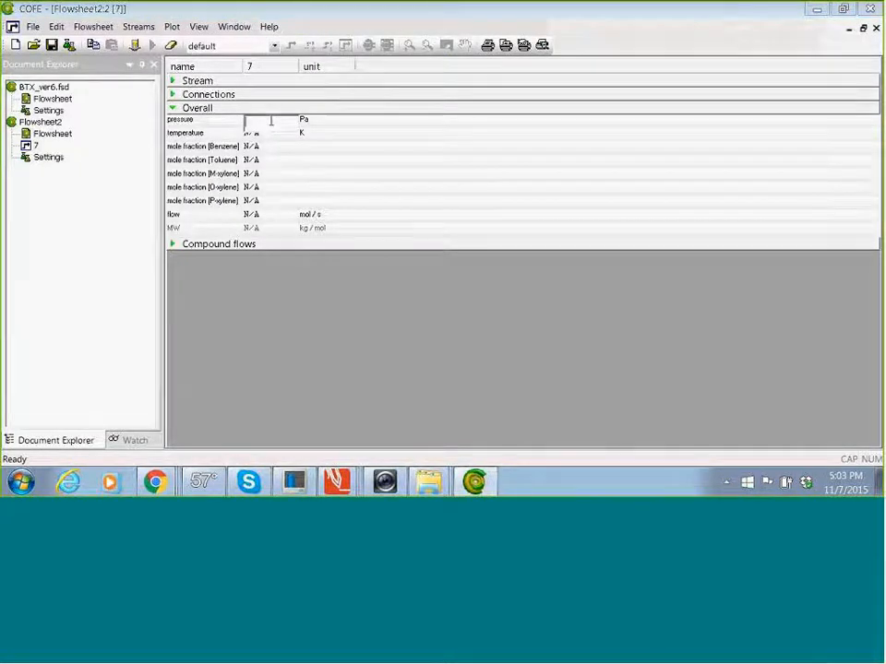
text(101325)
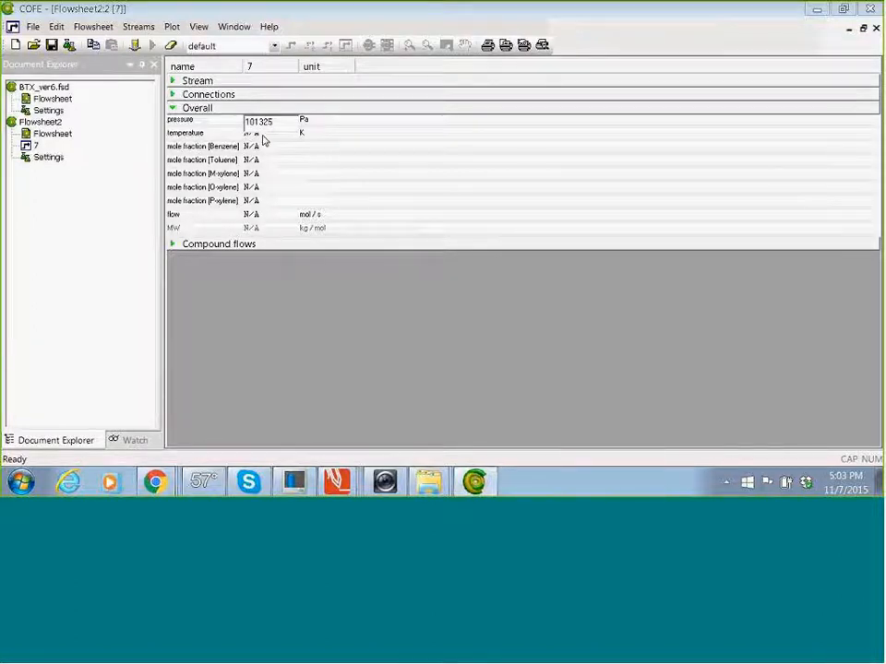
key(Return)
click(269, 135)
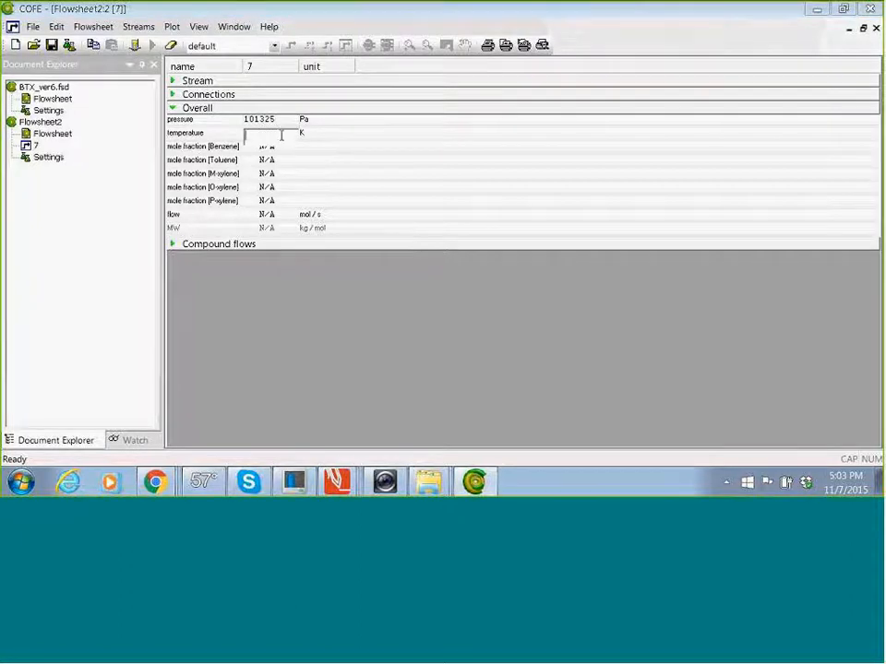
text(298)
Set stream 7's mole fractions to 0 for benzene, 0.5 for toluene, 0 for M-xylene and 0.5 for O-xylene.
click(275, 149)
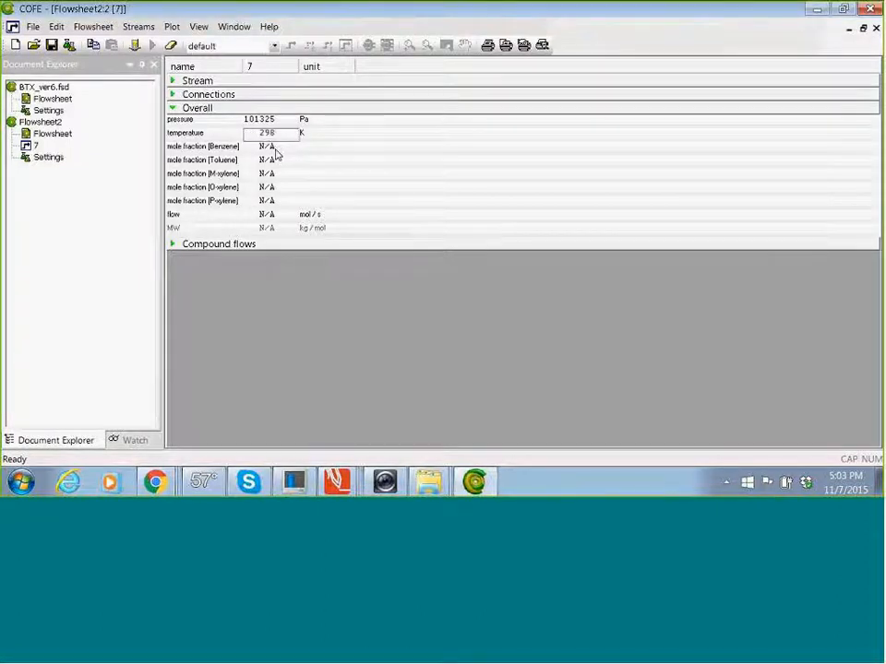
text(0)
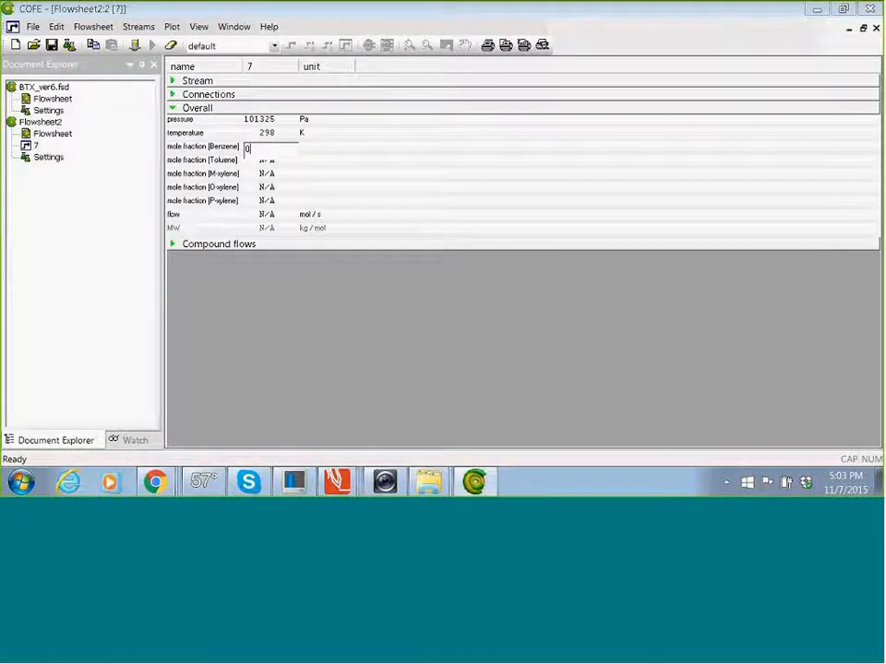
key(Return)
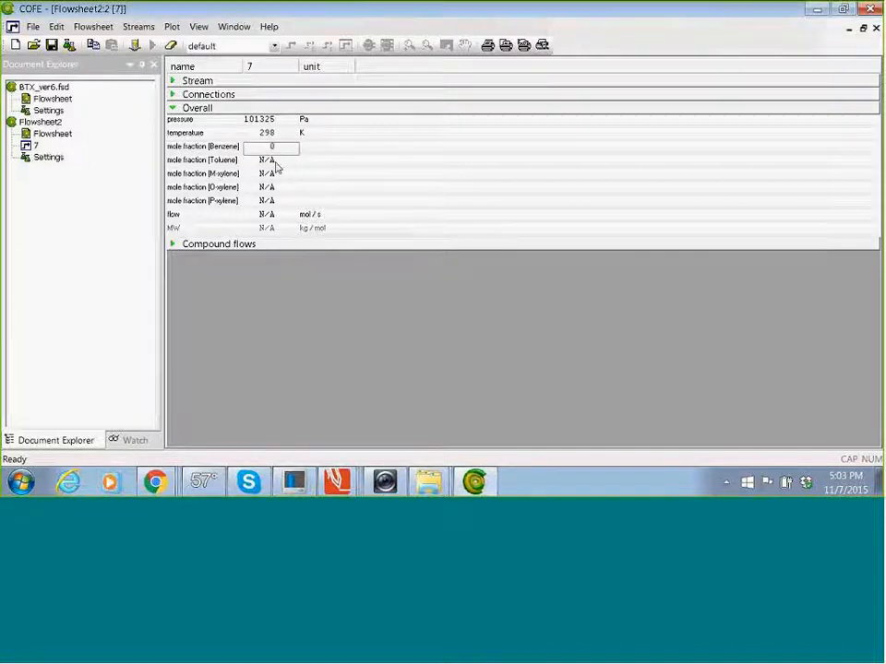
click(275, 163)
text(5)
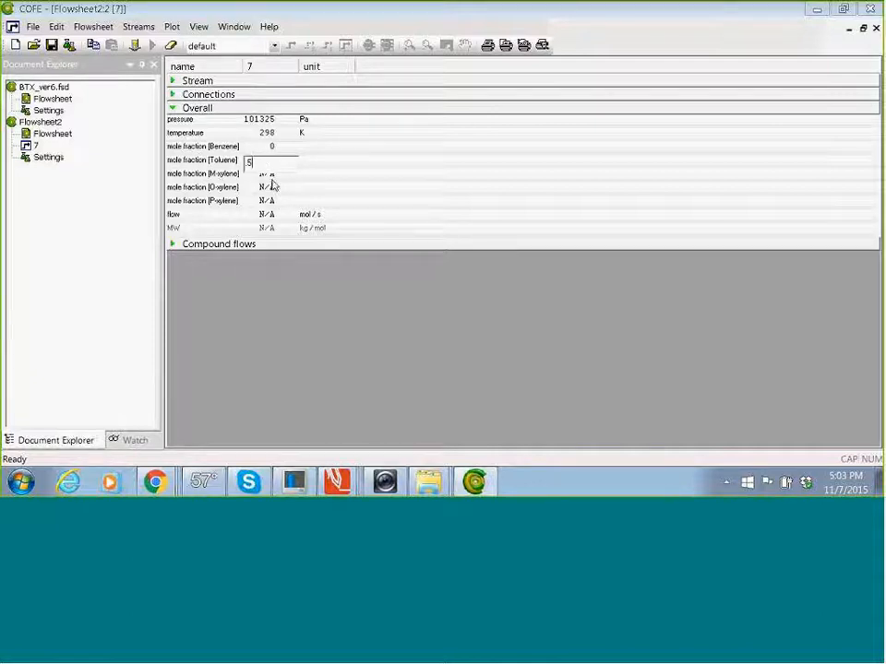
key(Return)
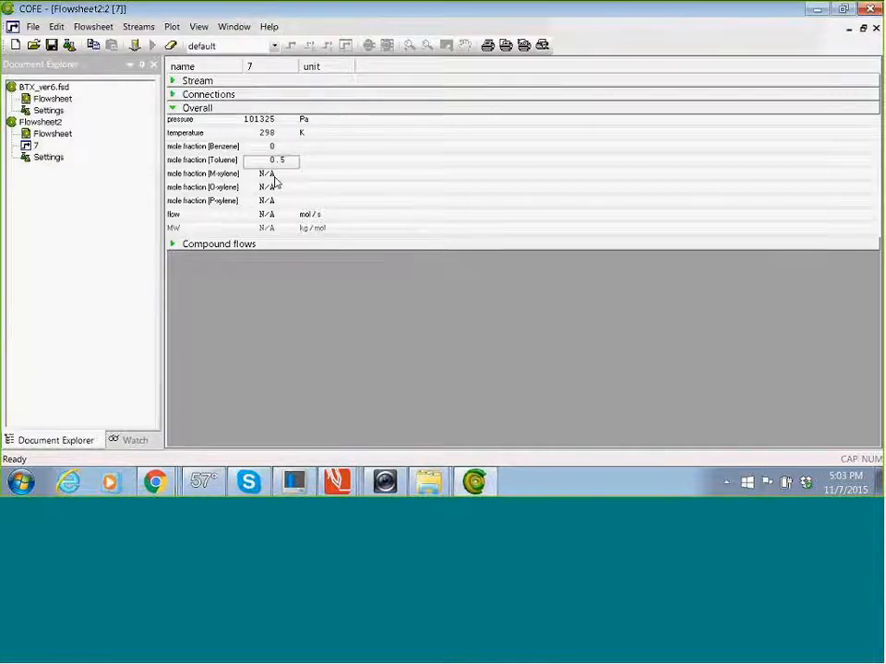
click(272, 177)
text(0)
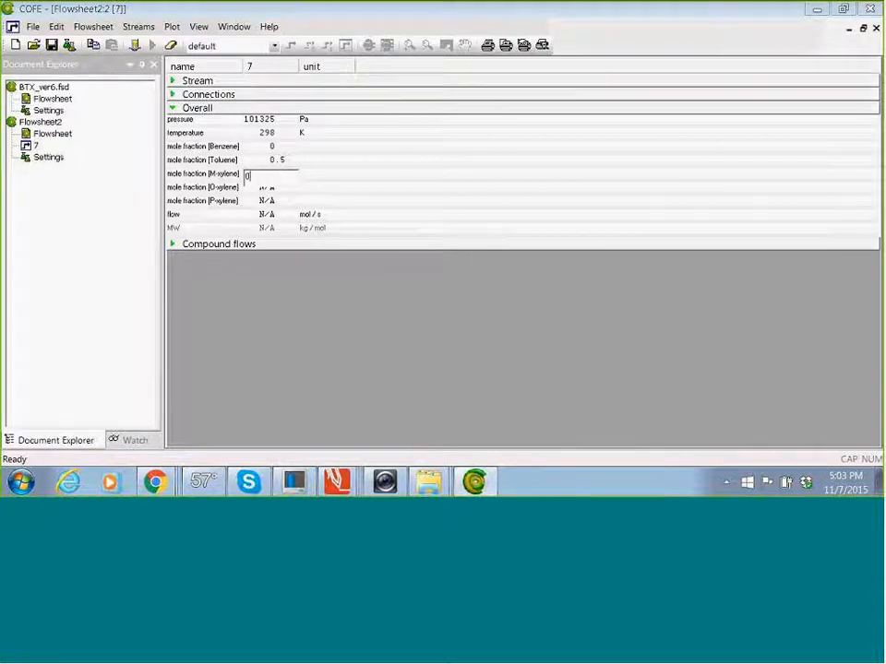
key(Return)
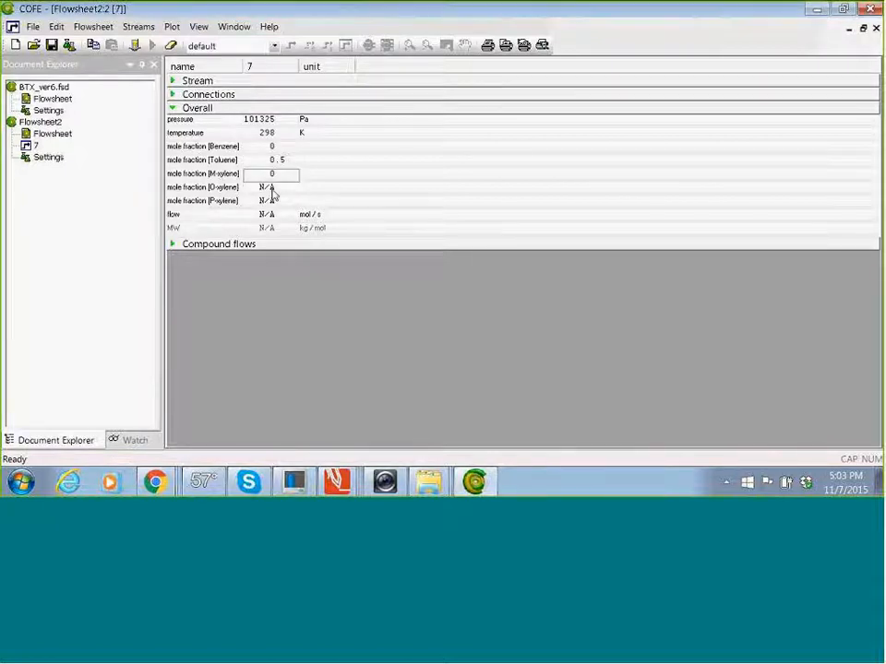
click(272, 190)
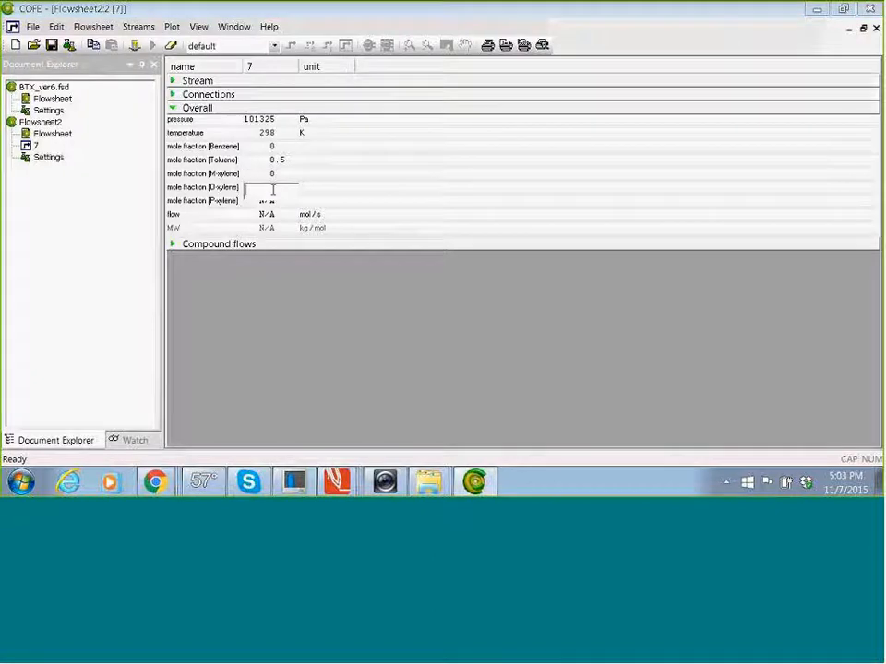
text(.5)
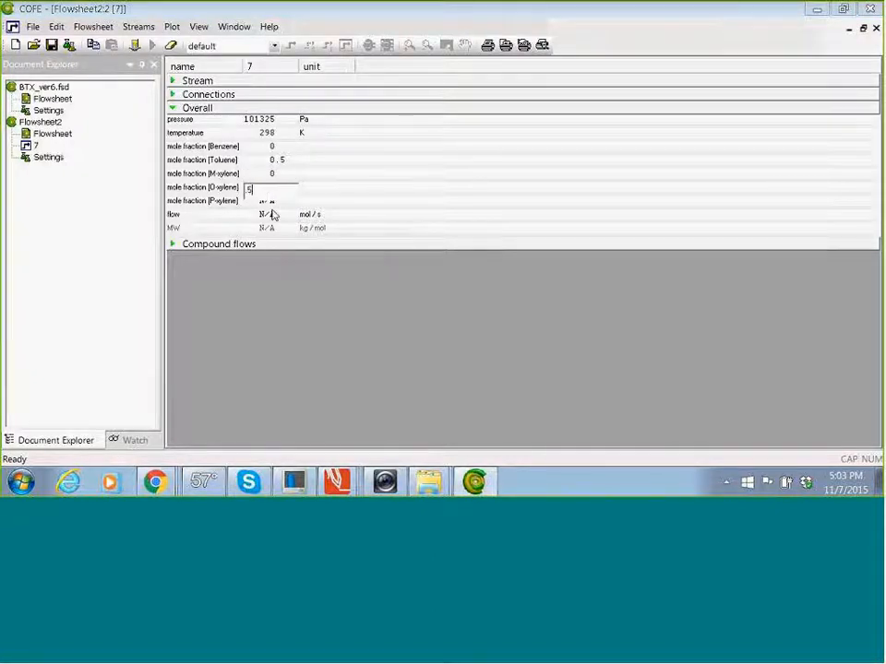
key(Return)
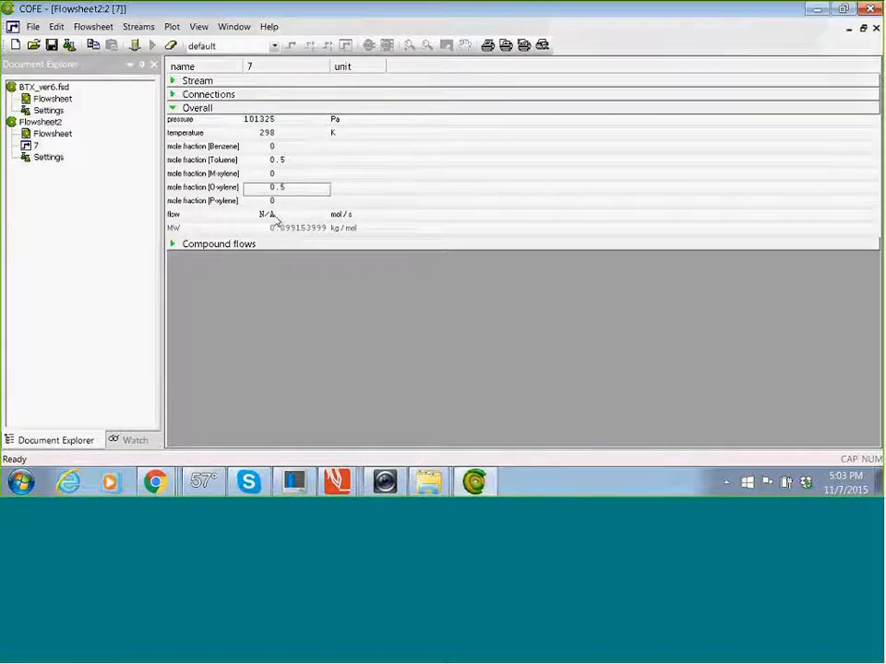
Set stream 7's flow to 0 mol/s and close its stream data view.
click(274, 215)
text(0)
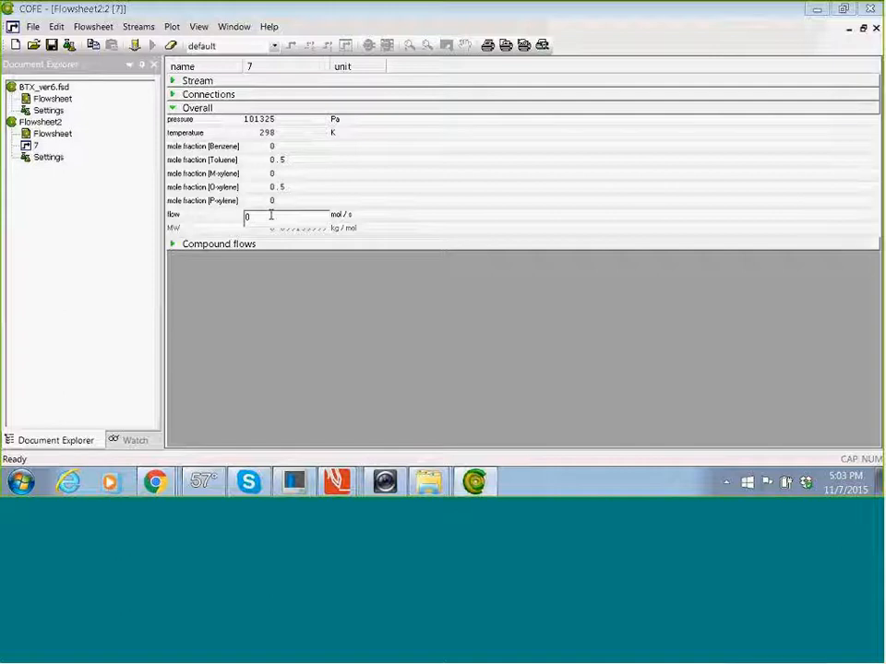
key(Return)
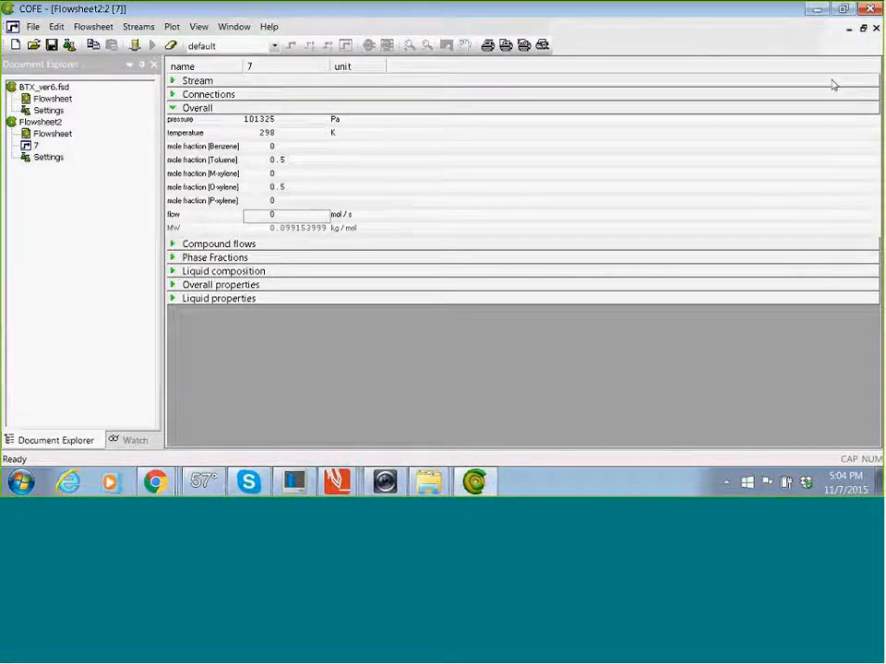
click(876, 29)
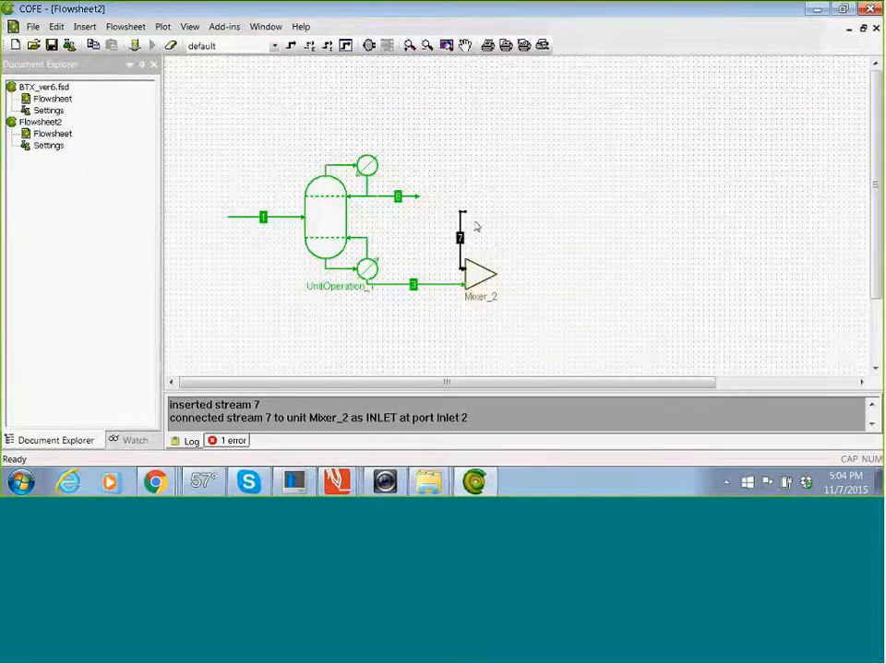
Move the free start of stream 7 far up and to the right of the mixer.
drag(466, 213, 753, 108)
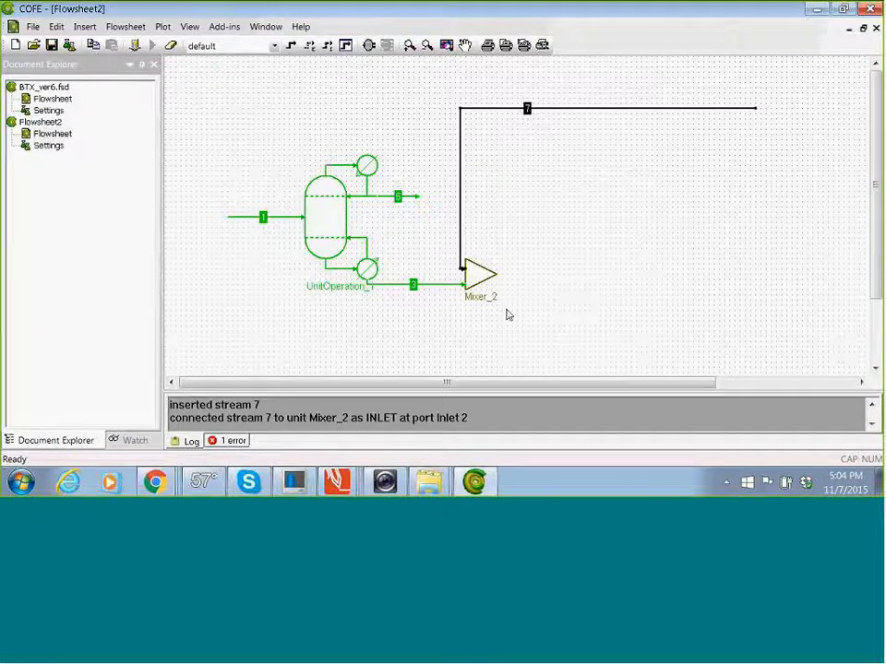
Add a material stream running from the mixer's outlet a short distance to its right.
click(291, 46)
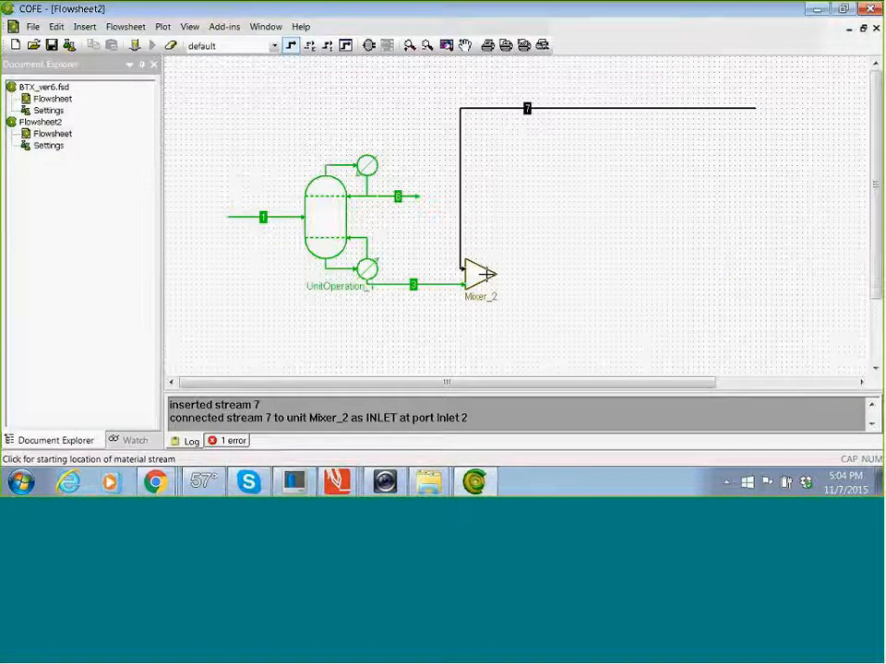
click(486, 274)
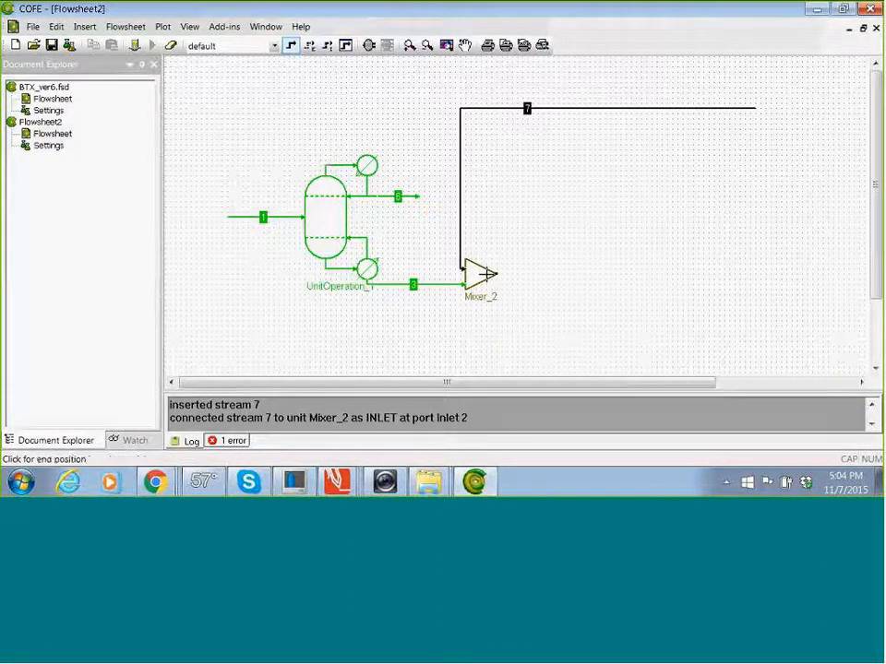
click(558, 273)
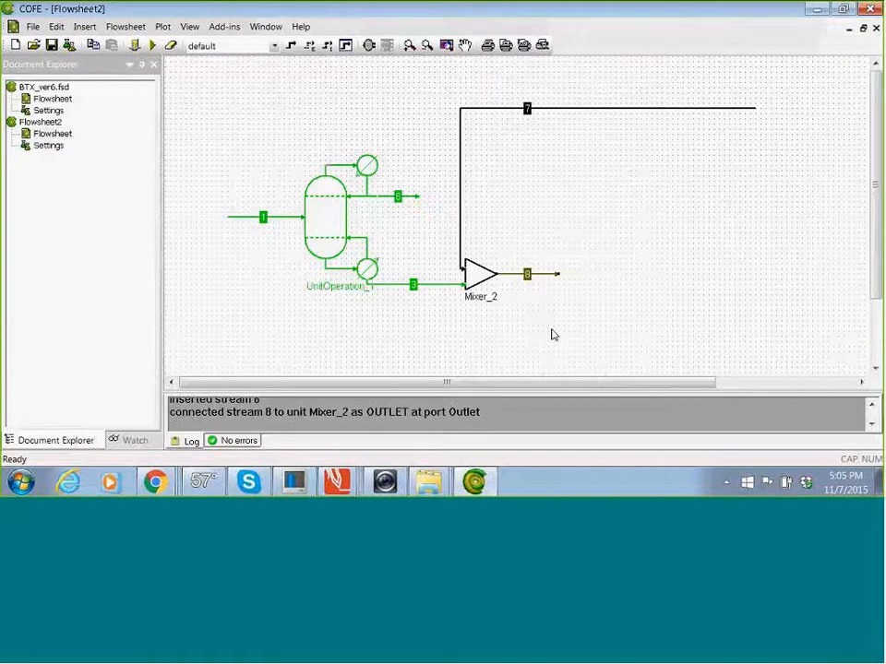
Examine the mixer's pressure drop, inlets and port connections, and close its settings.
right_click(474, 279)
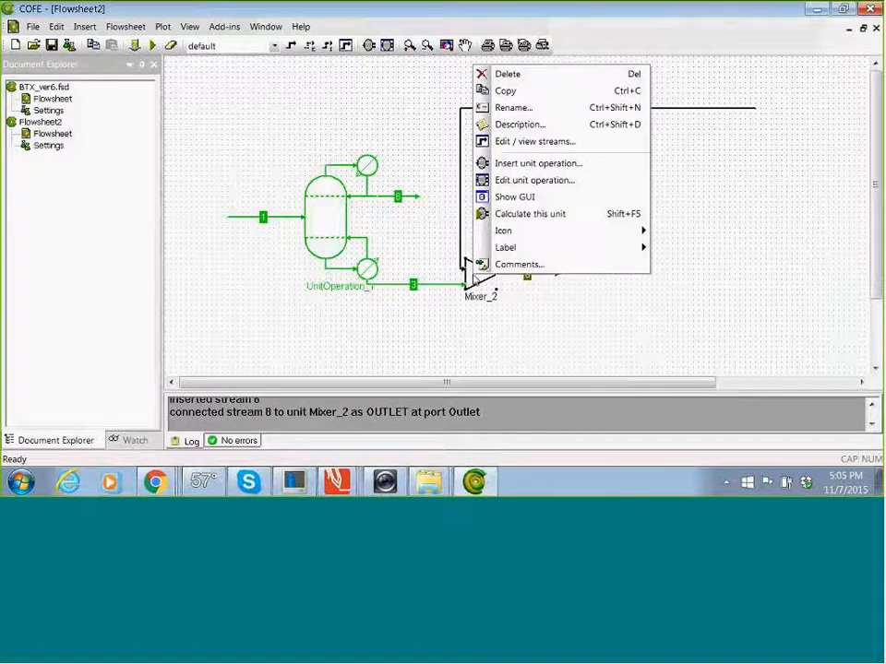
click(544, 198)
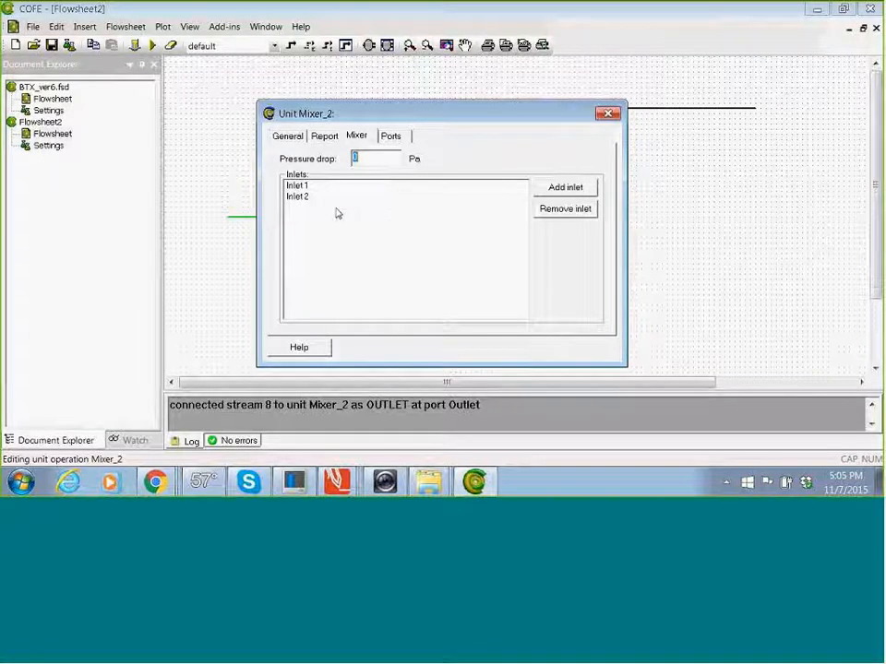
click(394, 137)
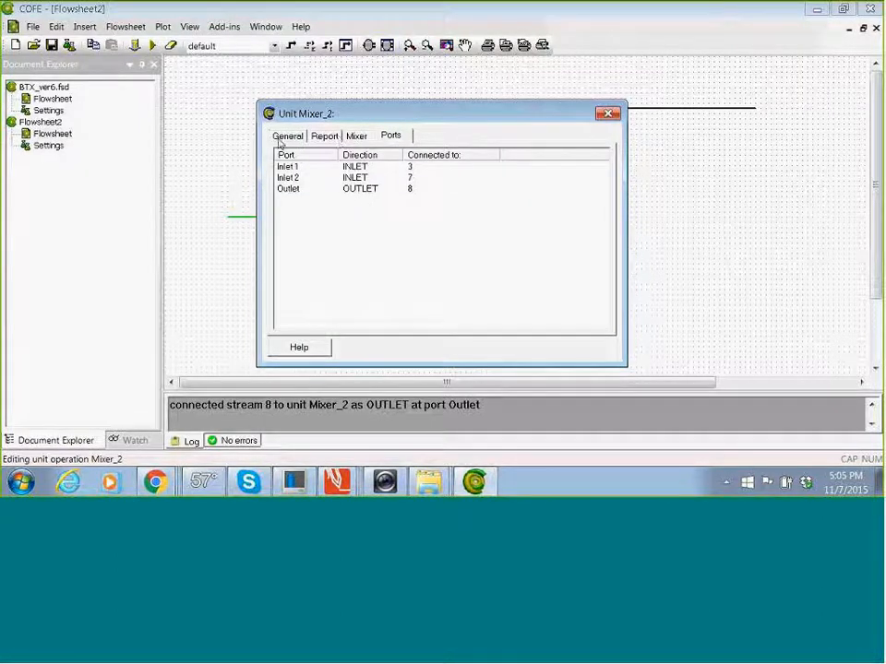
click(607, 115)
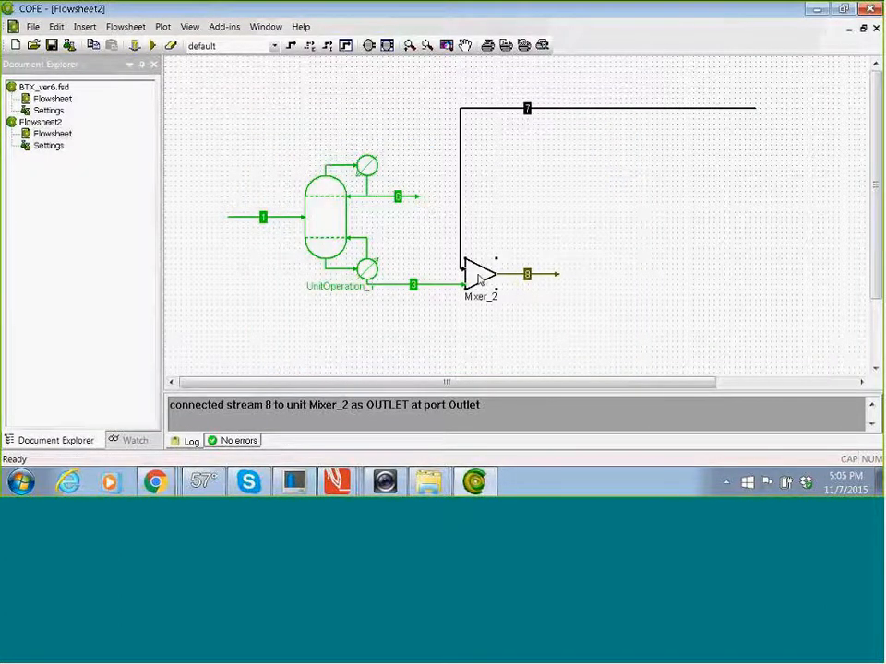
Calculate the mixer on its own and solve the whole flowsheet, checking outlet stream 8.
mouse_move(479, 279)
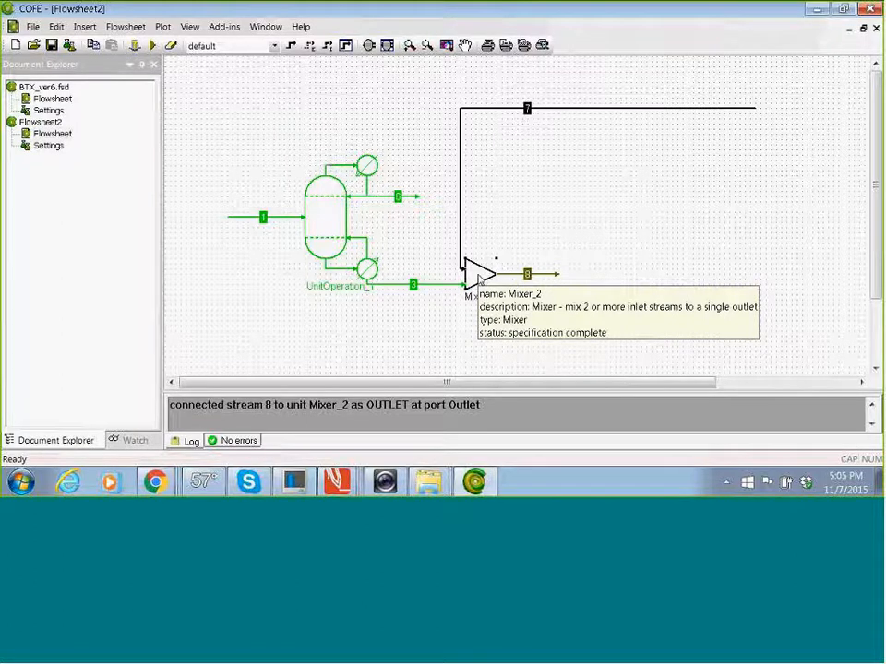
right_click(479, 280)
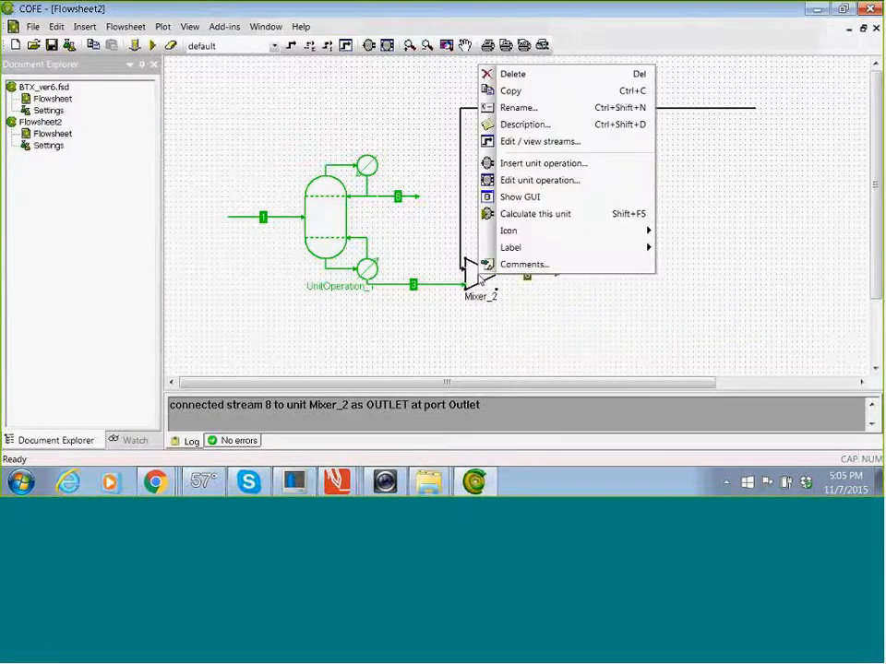
click(532, 216)
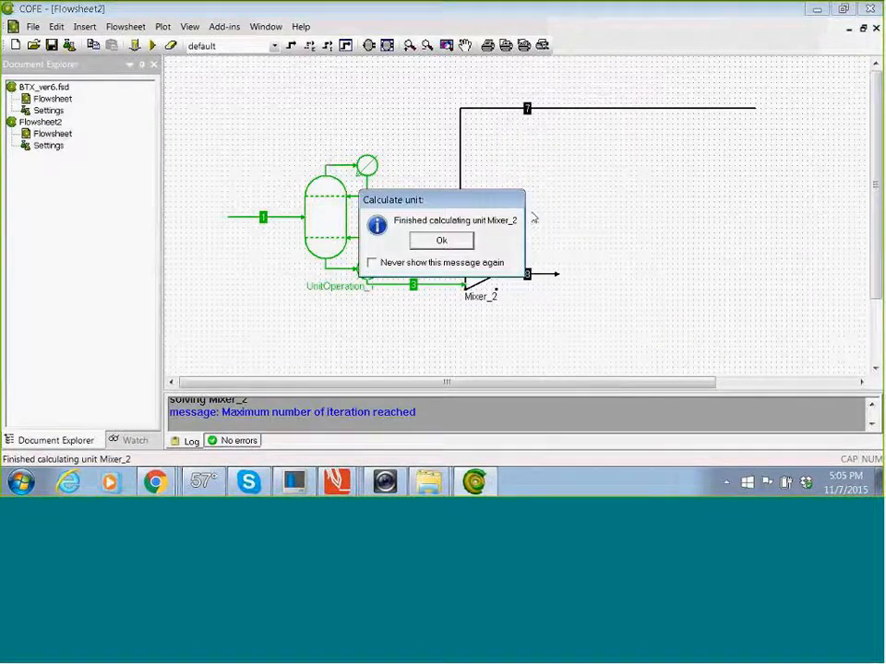
click(453, 241)
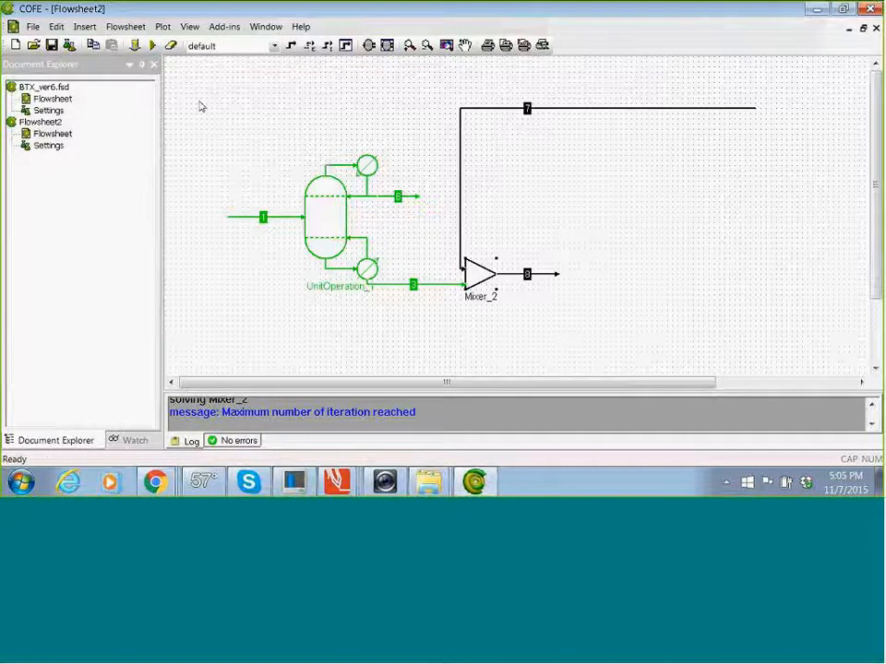
click(153, 45)
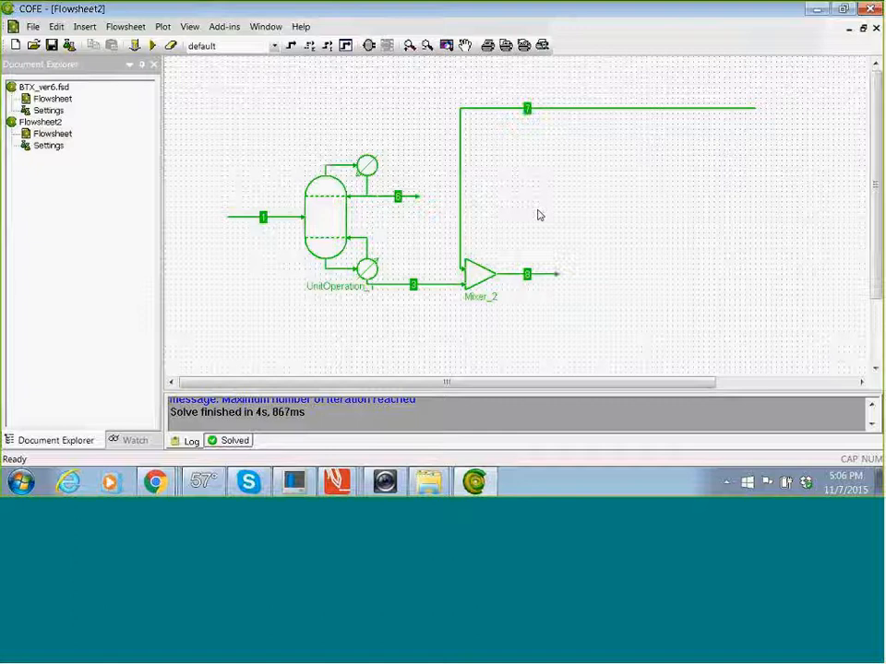
mouse_move(526, 276)
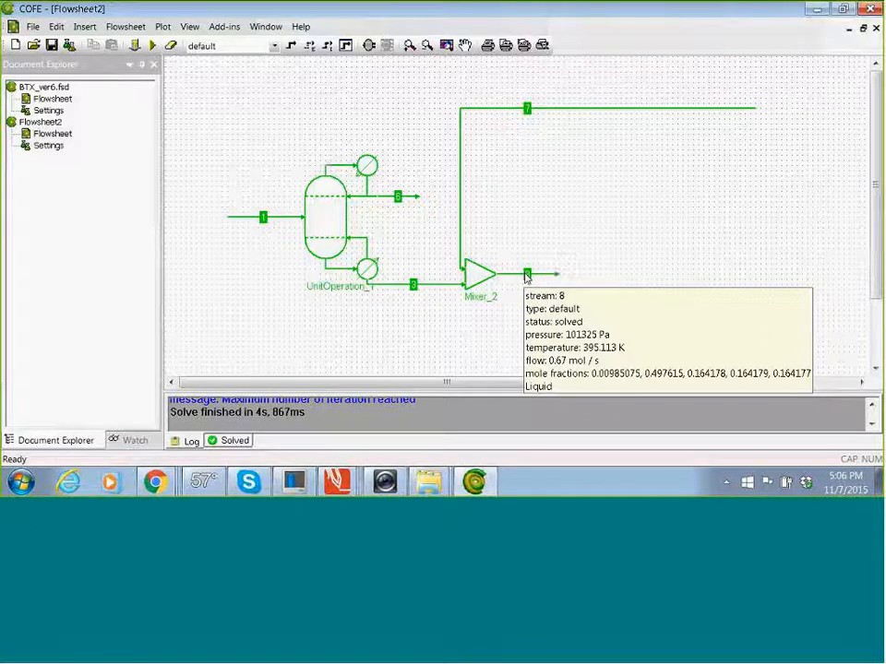
Insert a ChemSep separator unit operation just beyond the end of the mixer's outlet stream.
click(368, 47)
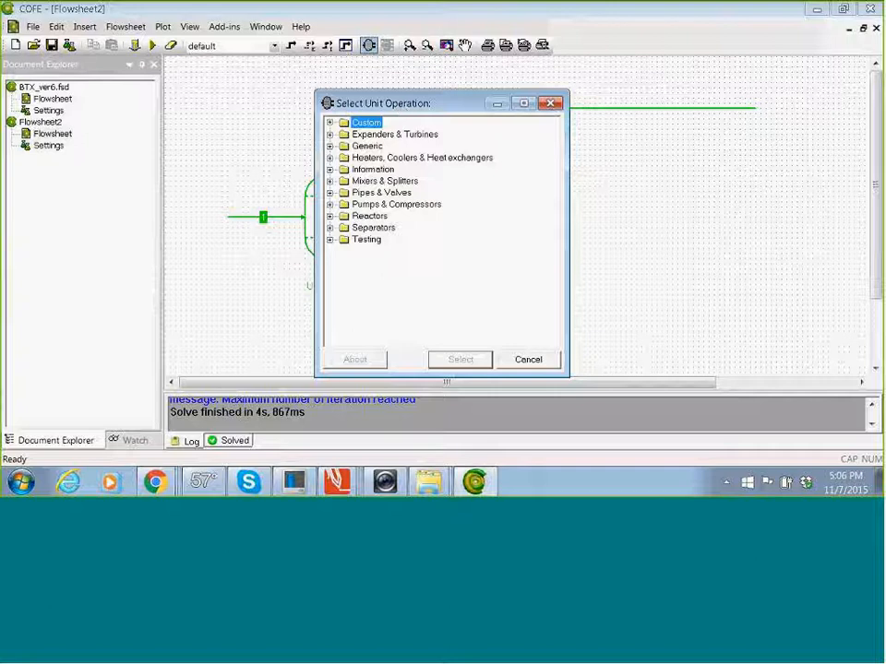
click(330, 228)
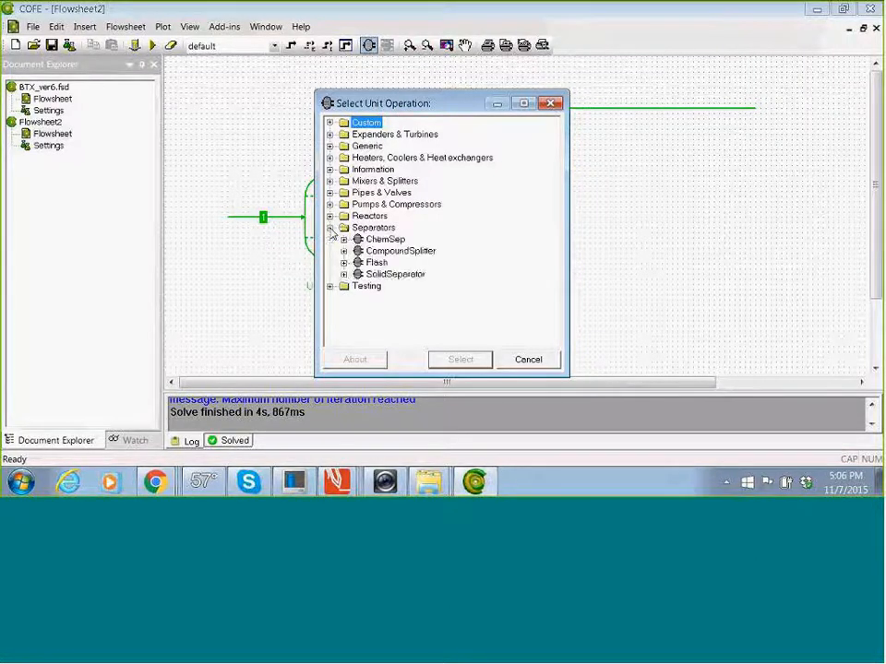
click(387, 240)
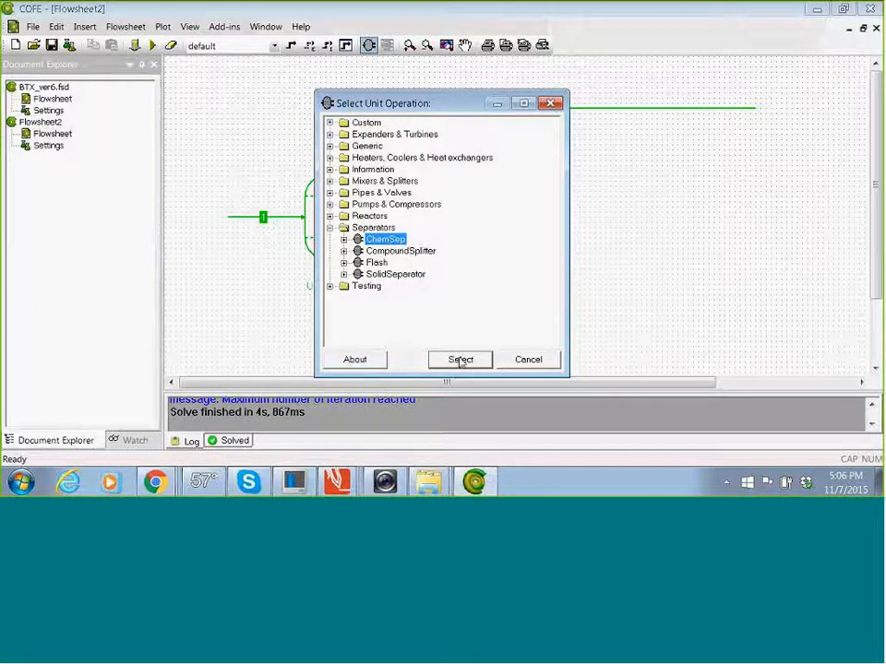
click(460, 360)
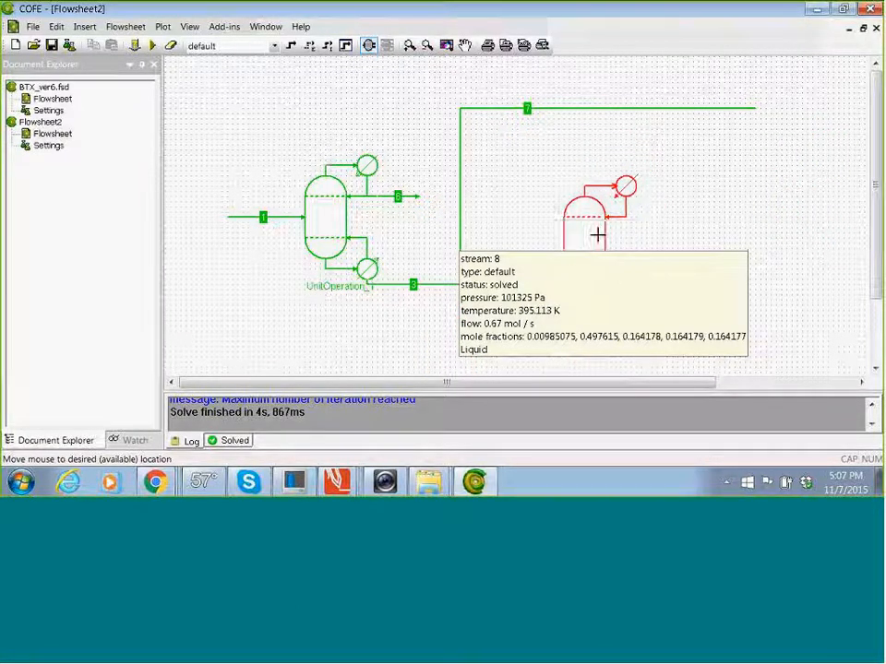
click(583, 240)
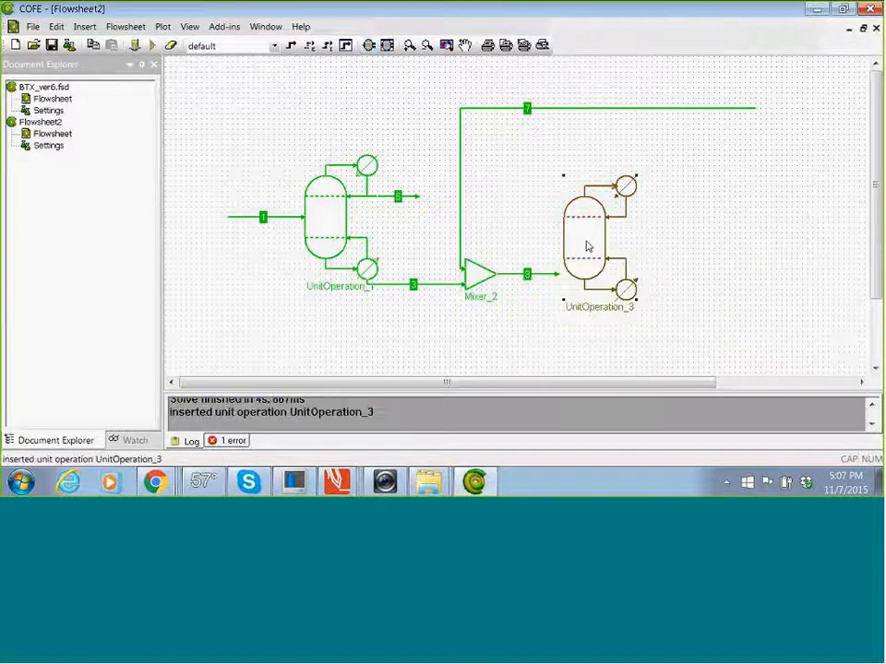
Move the new column slightly down and to the right, and extend the free end of stream 8 toward its left side.
drag(584, 238, 595, 267)
click(707, 236)
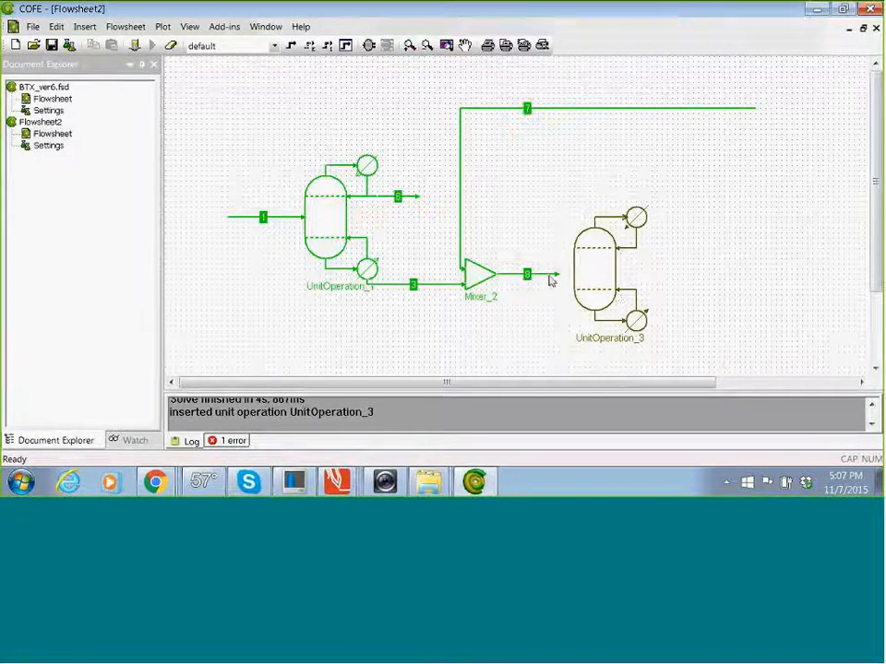
mouse_move(546, 278)
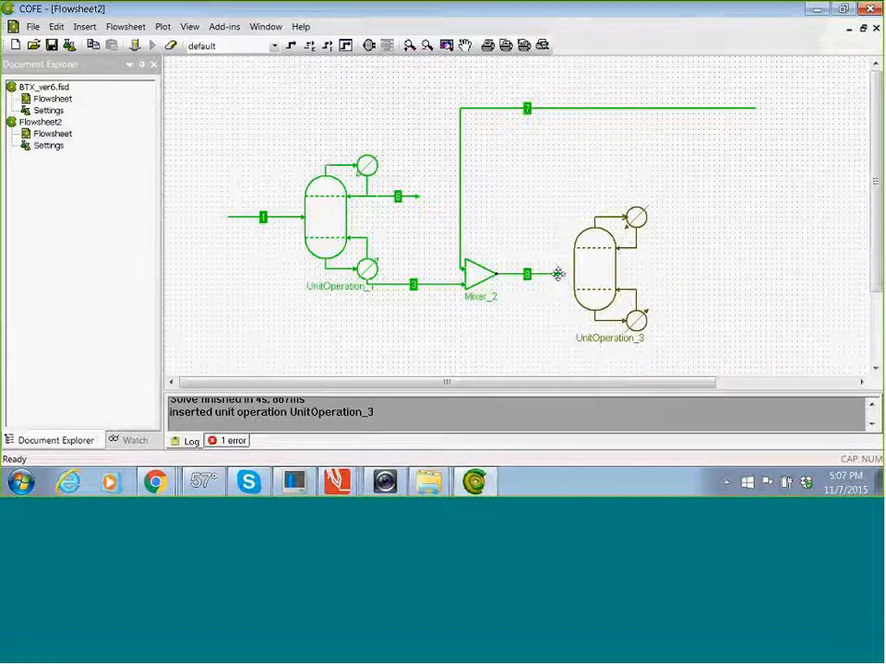
drag(558, 274, 579, 273)
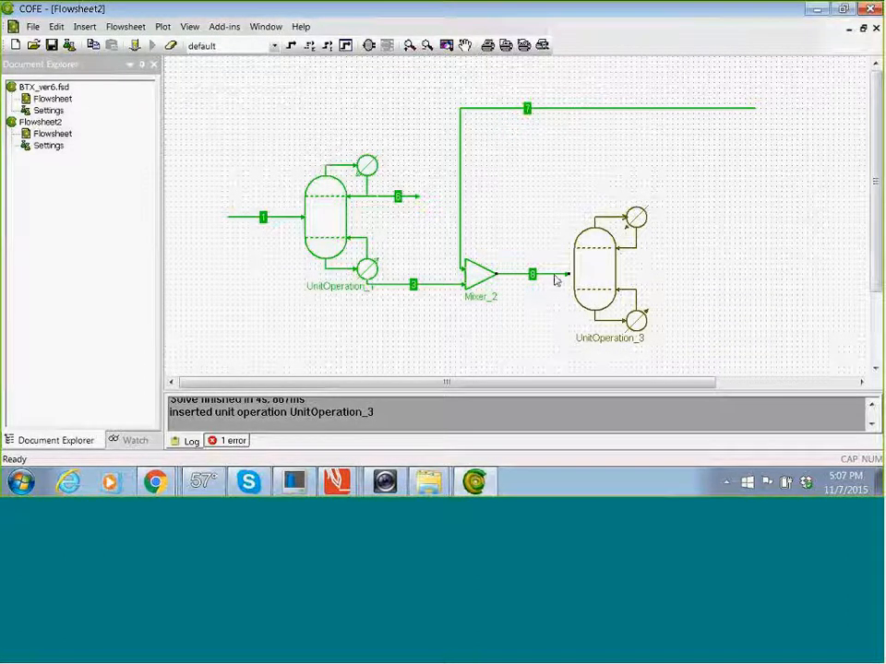
Open the new column's own interface and create it as a Simple Distillation with 20 stages, 101325 N/m2 pressure and Cape-Open thermo.
right_click(601, 274)
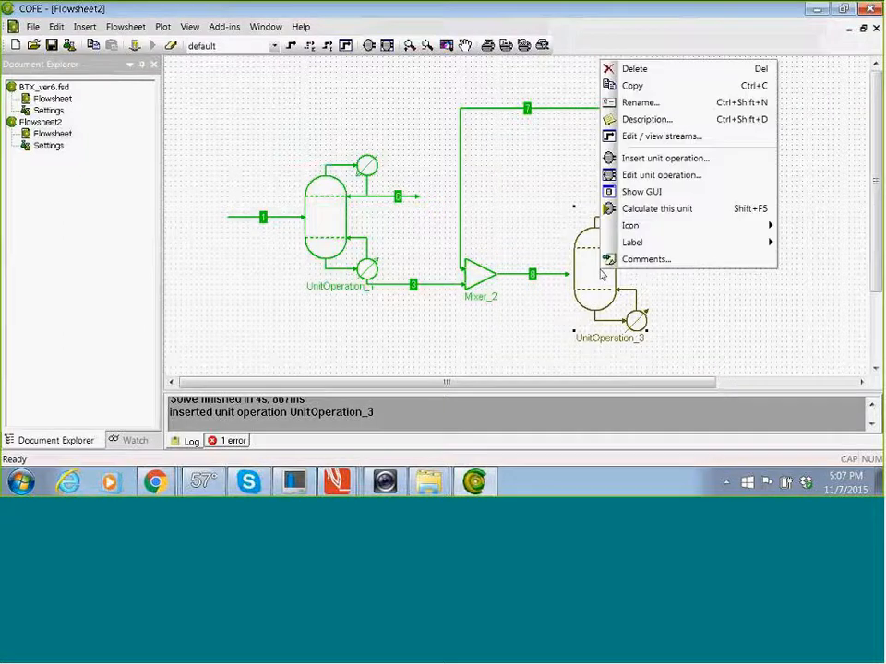
click(660, 192)
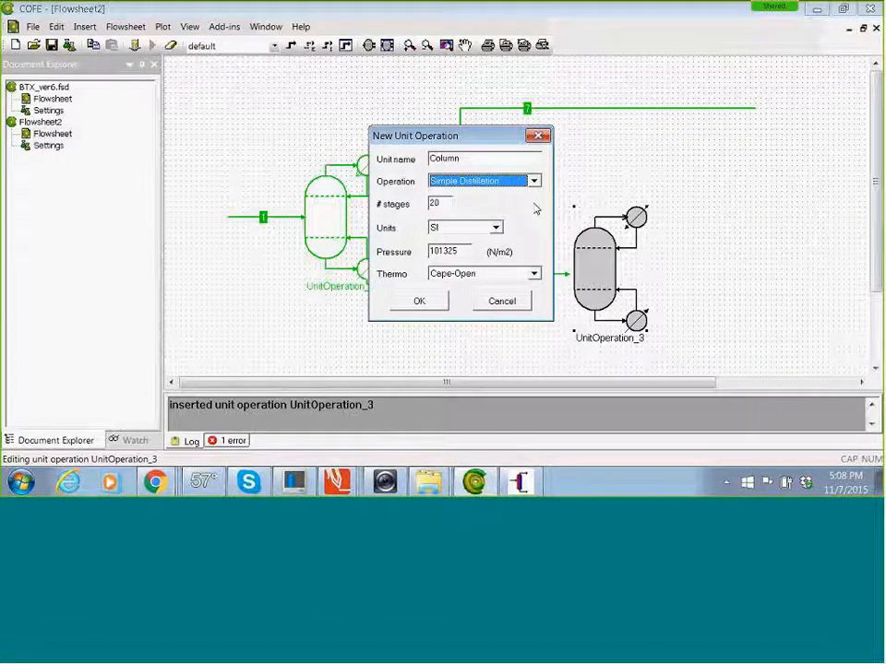
click(534, 275)
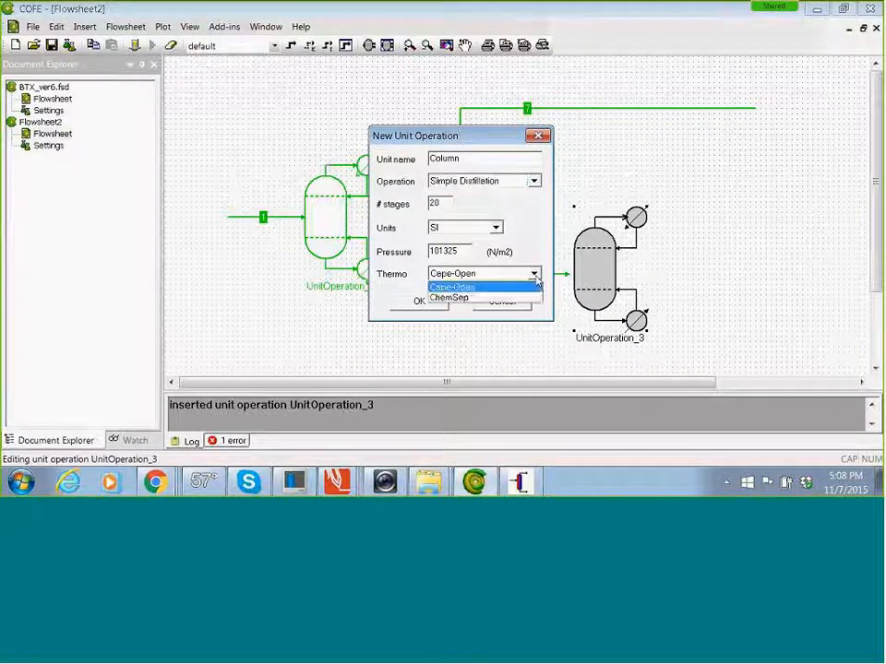
click(509, 288)
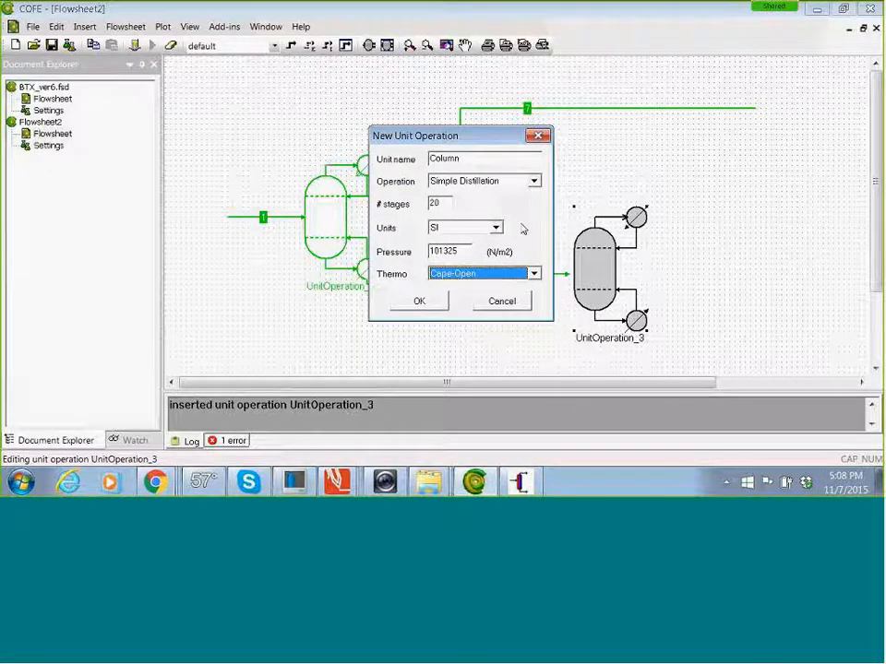
click(422, 303)
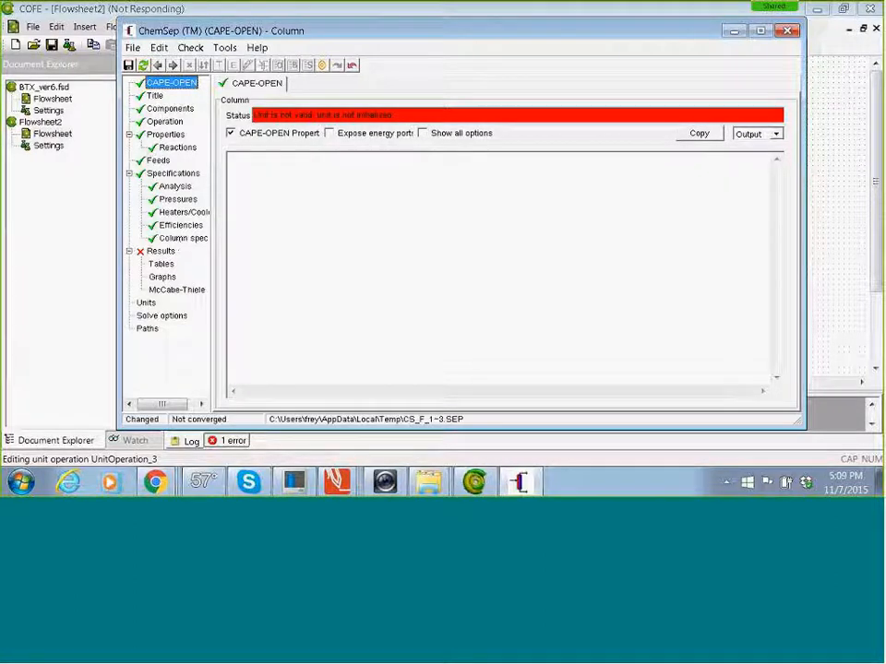
Check the new column's components, set its number of stages to 76 and accept adapting the feed stage.
click(169, 109)
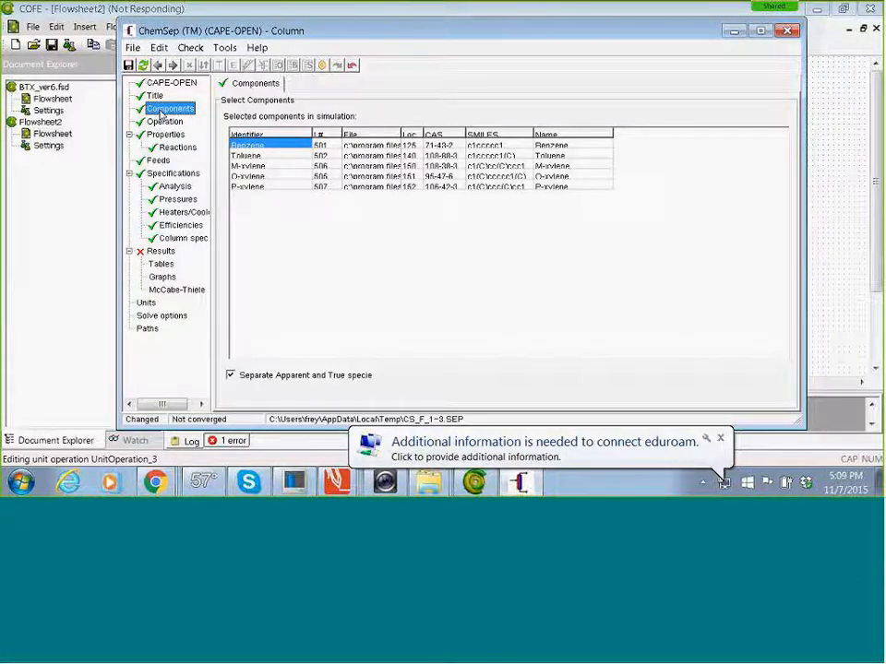
click(164, 121)
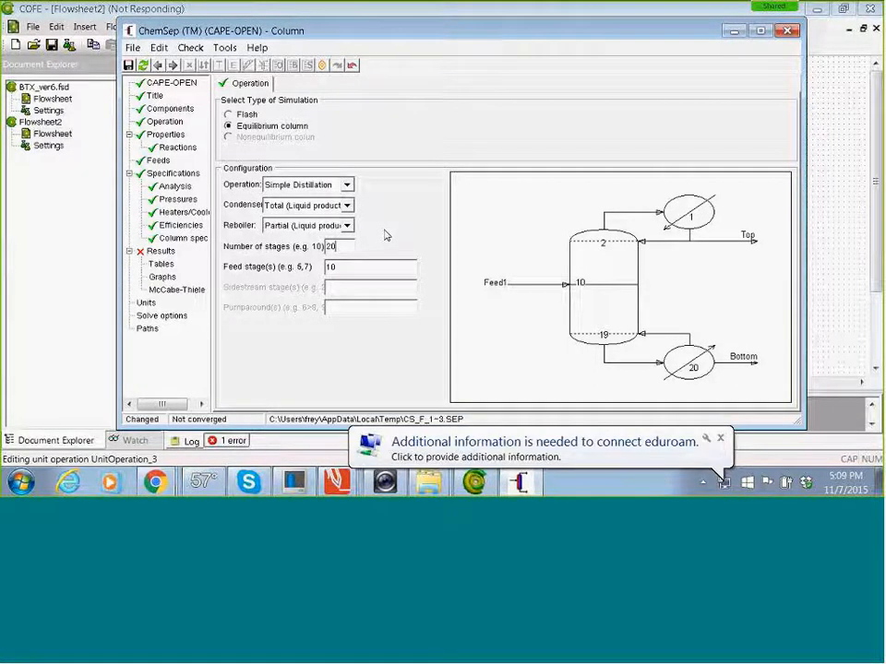
key(BackSpace)
key(BackSpace)
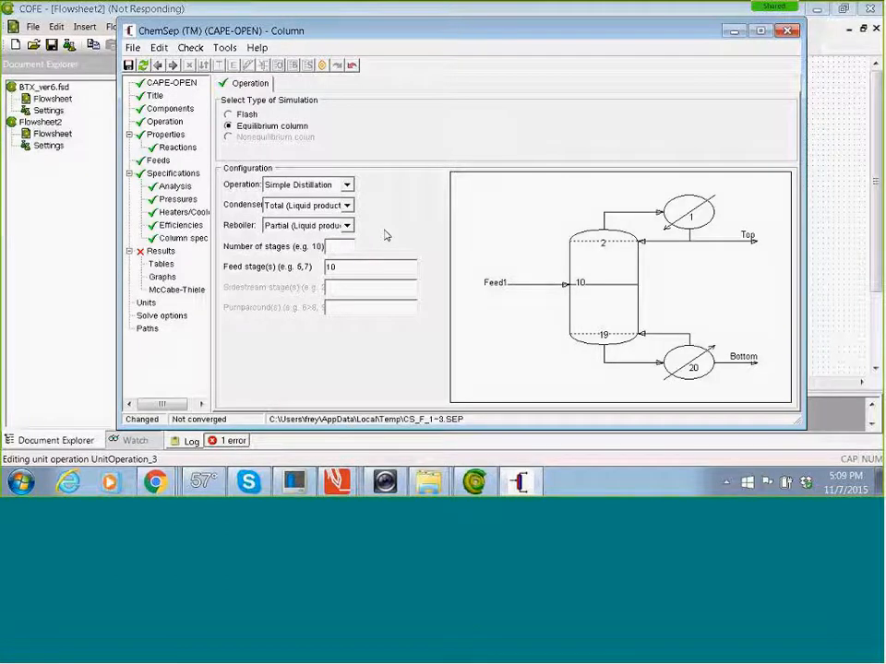
text(68)
key(BackSpace)
key(BackSpace)
text(76)
click(328, 265)
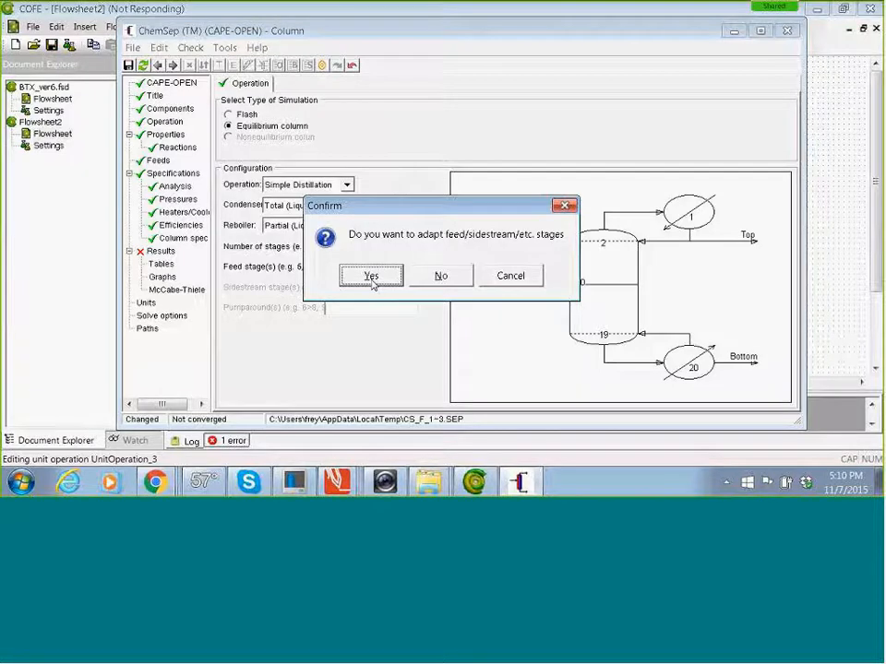
click(371, 283)
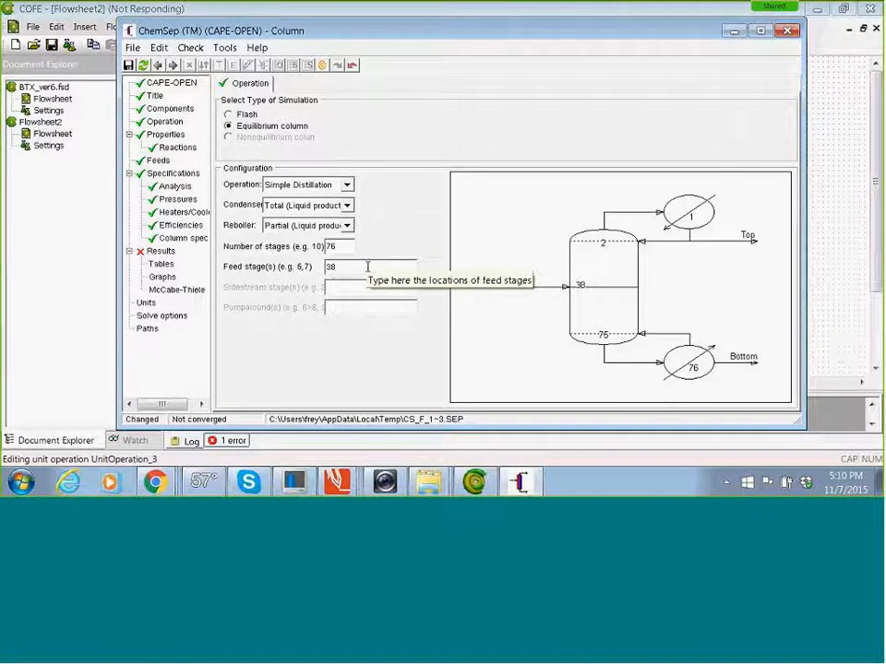
double_click(367, 267)
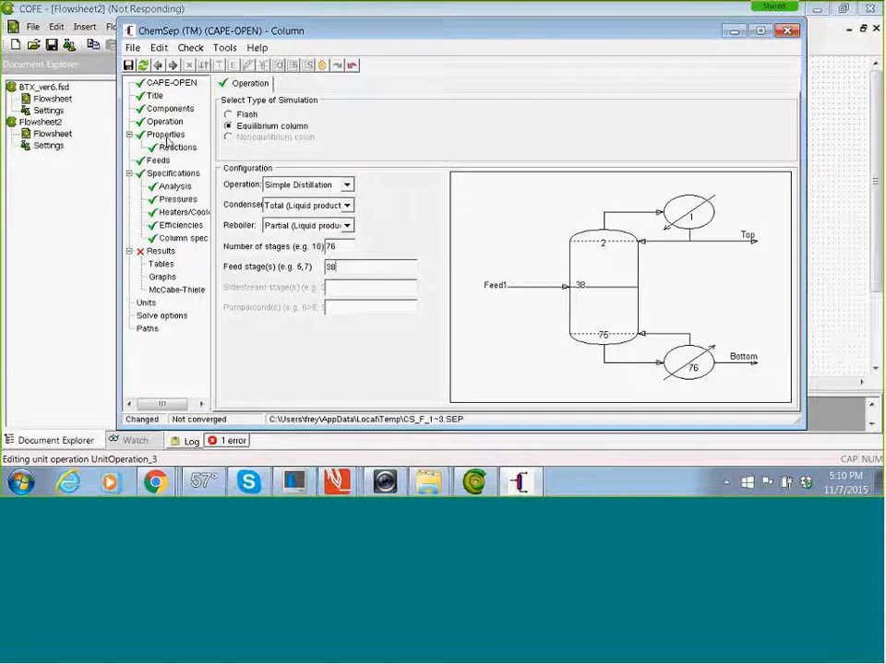
Check the column's properties and feed, and specify its top product by a toluene mole fraction of 0.95.
click(167, 138)
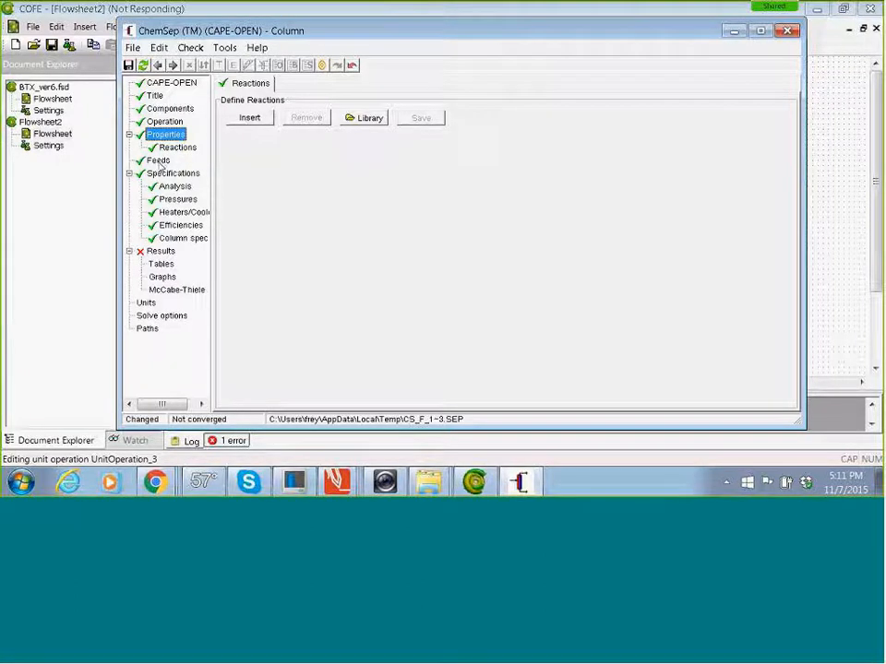
click(161, 162)
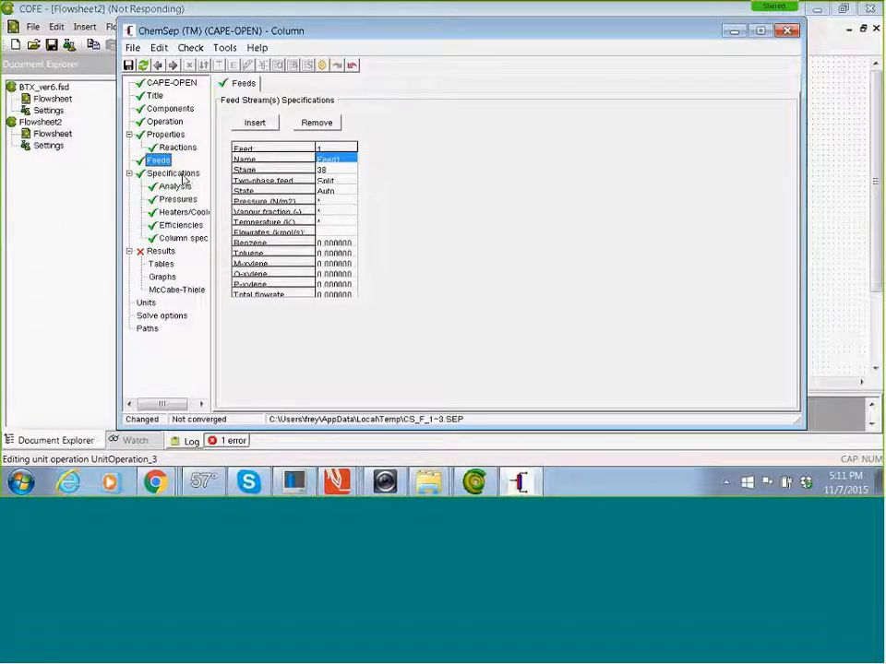
click(183, 239)
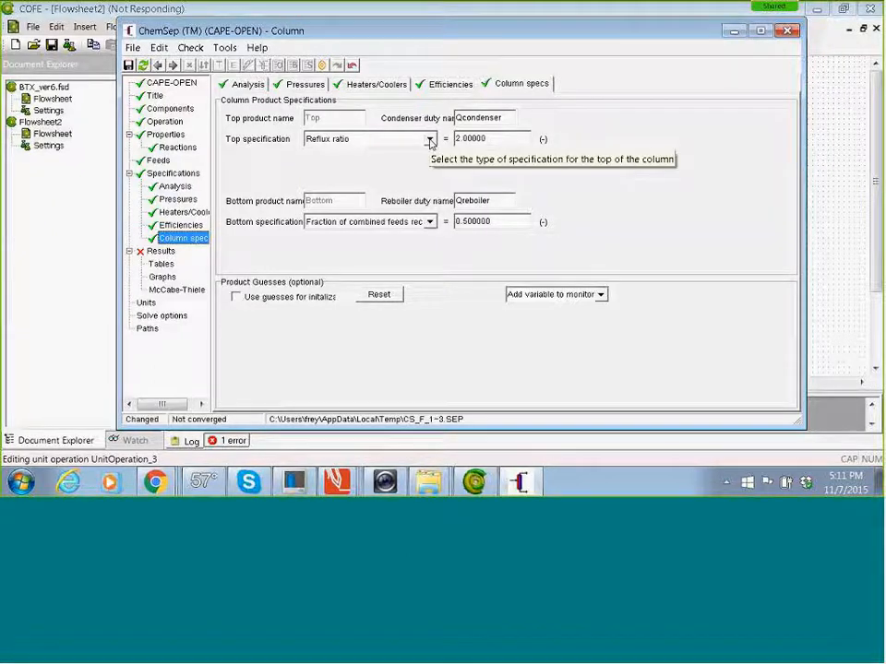
click(430, 141)
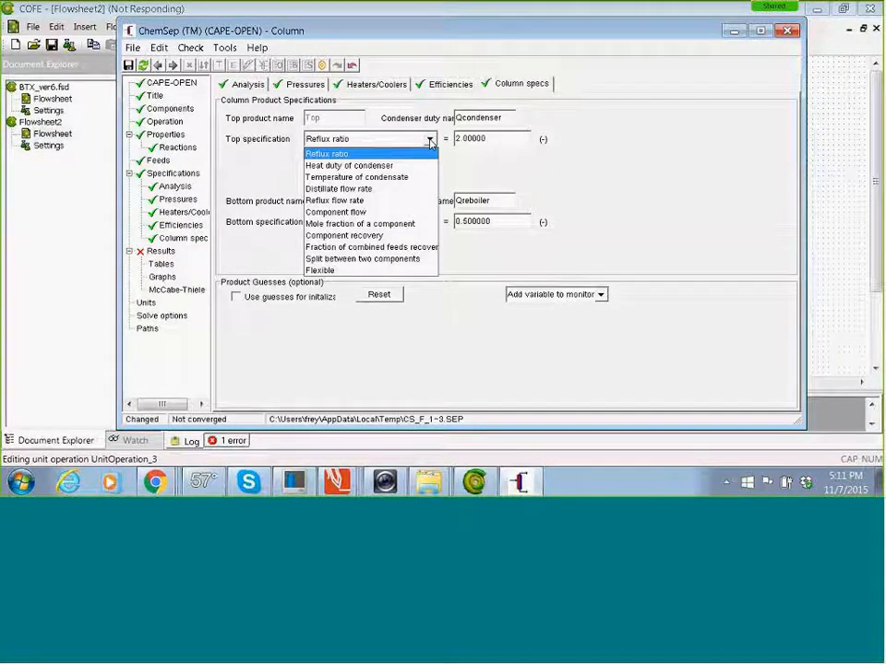
click(406, 225)
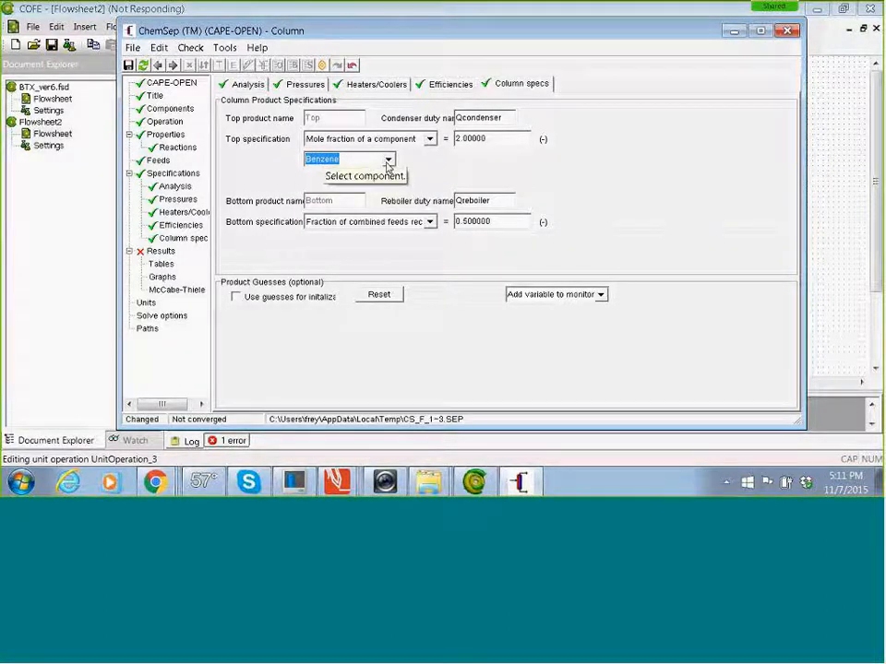
click(324, 162)
click(369, 187)
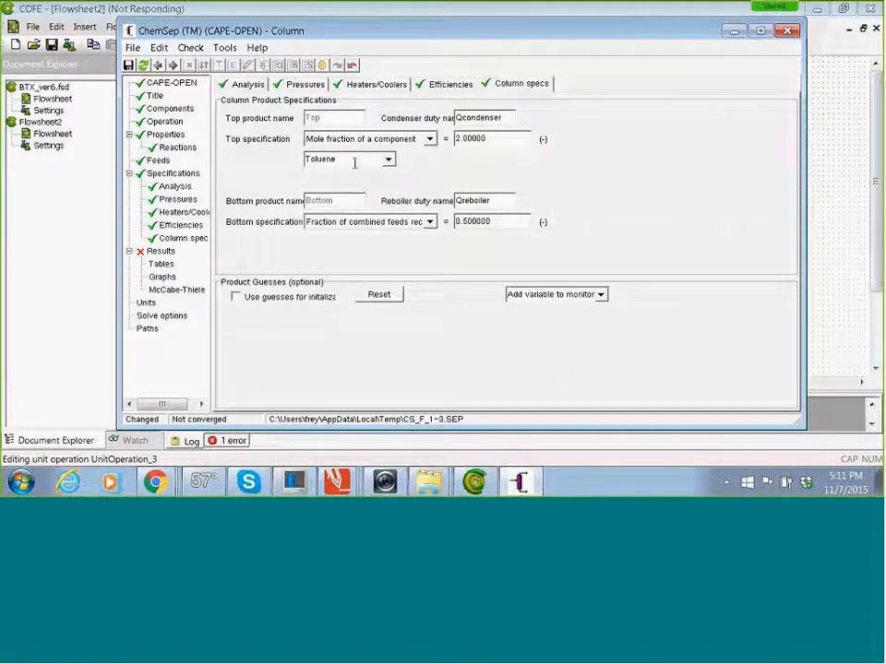
click(501, 137)
key(BackSpace)
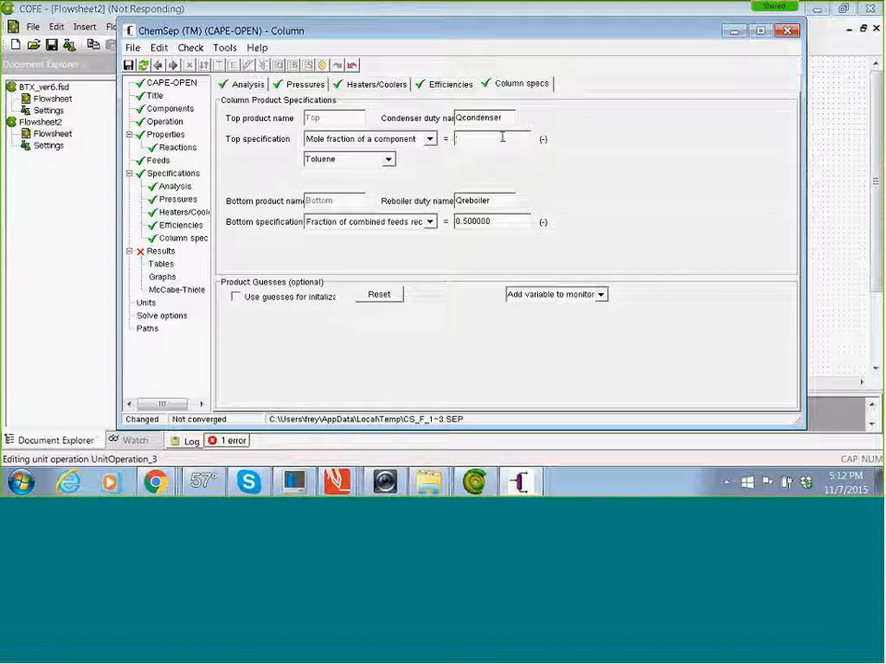
text(95)
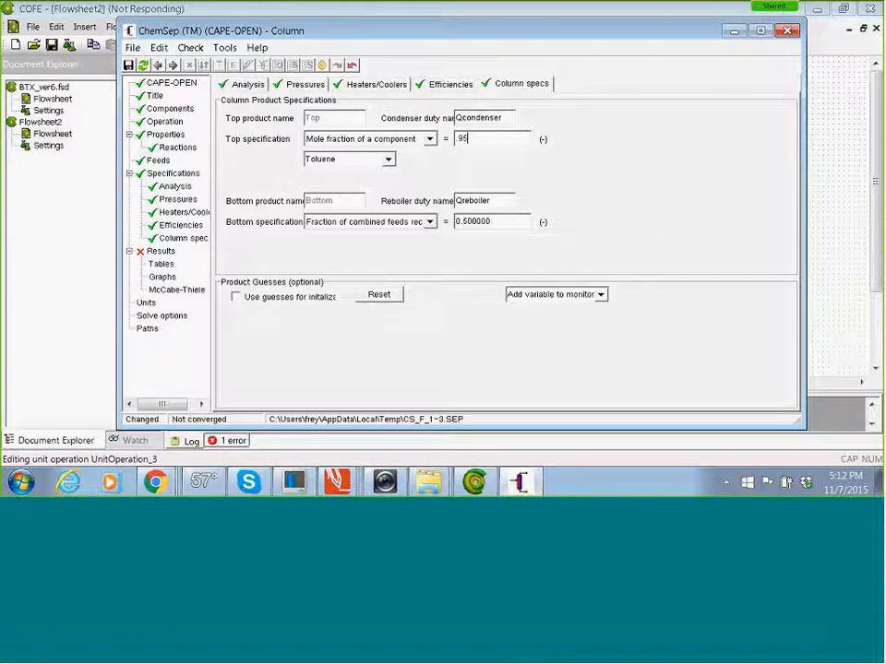
key(Return)
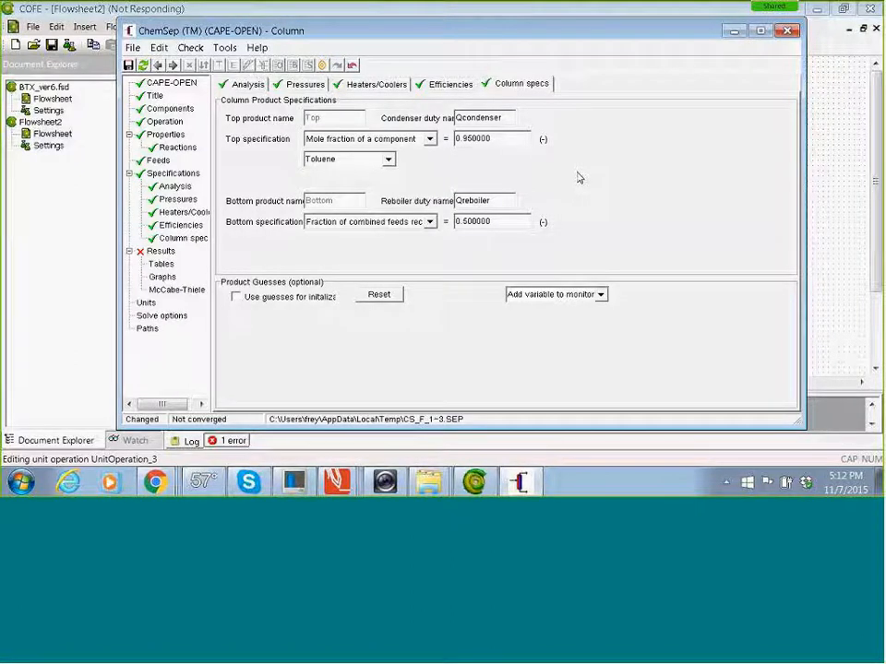
Specify the column's bottom product by a component recovery of 0.15 for toluene.
click(430, 223)
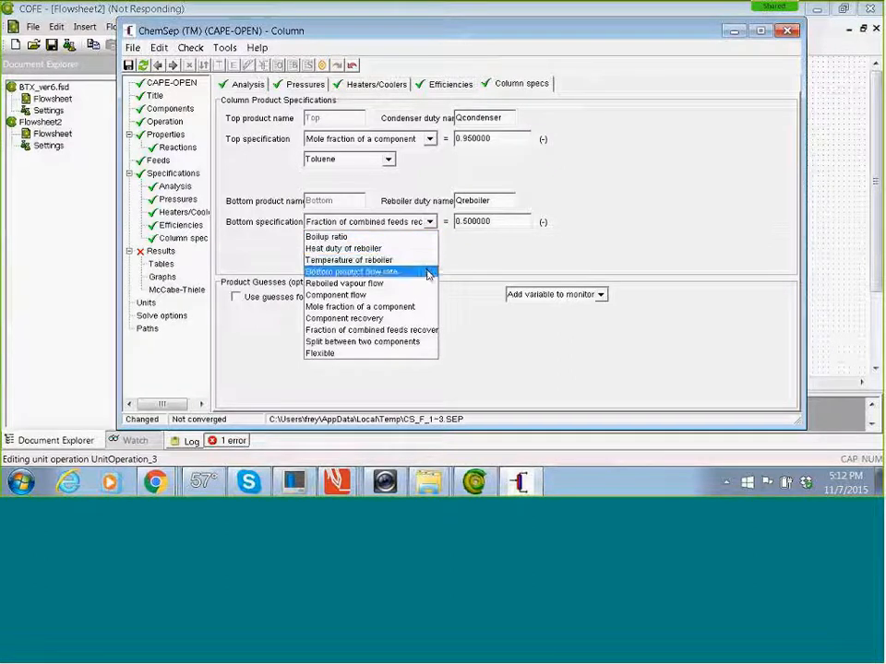
click(384, 319)
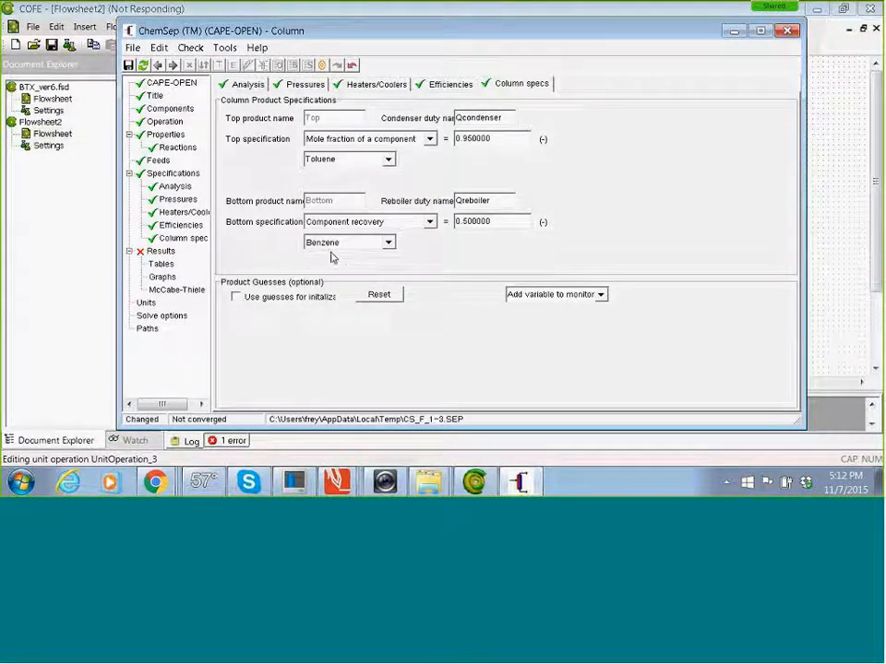
click(388, 243)
click(368, 271)
click(501, 220)
key(BackSpace)
key(BackSpace)
key(BackSpace)
key(BackSpace)
key(BackSpace)
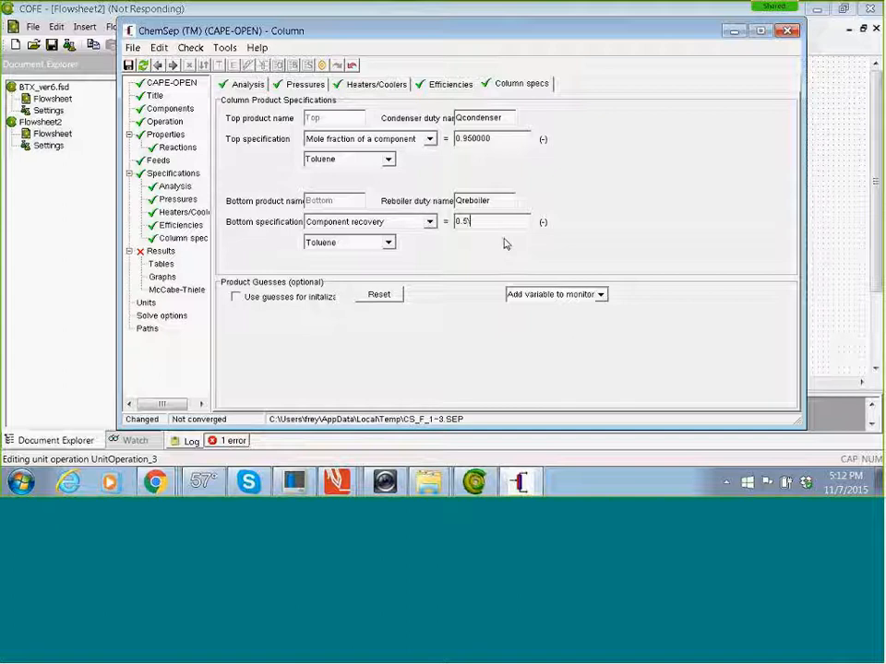
text(15)
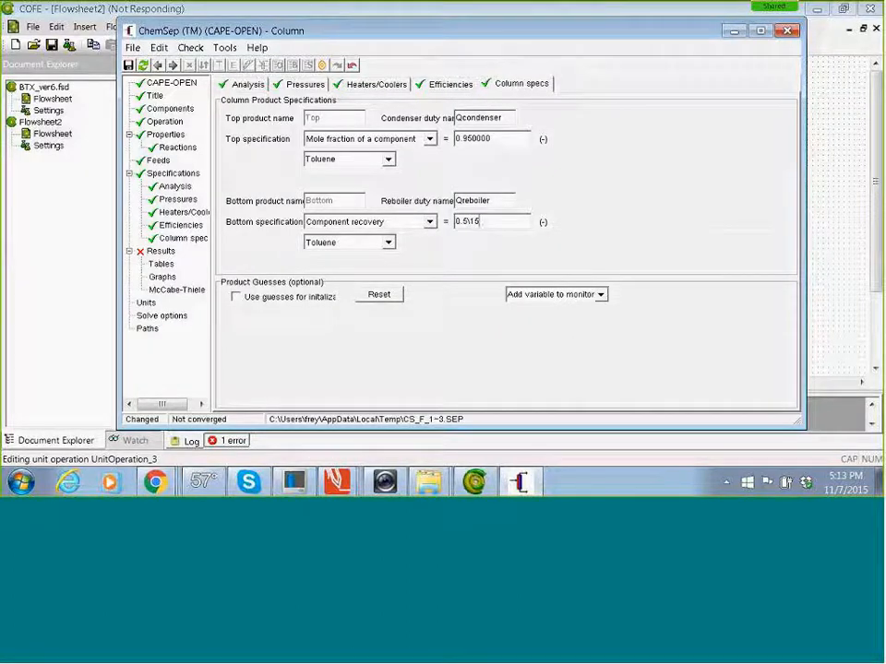
key(BackSpace)
key(BackSpace)
key(BackSpace)
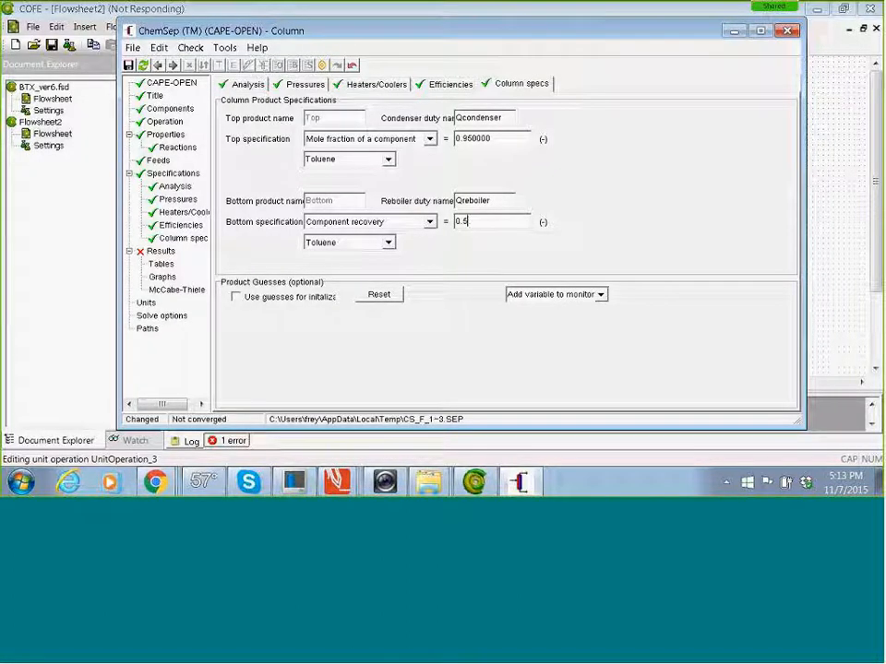
text(15)
key(Return)
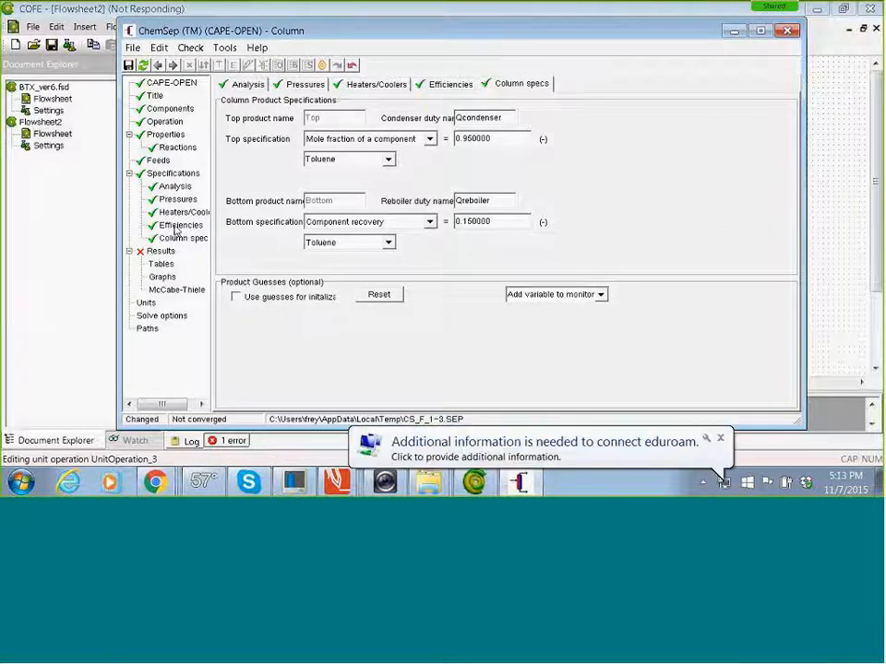
Set the column's default stage efficiency to 0.8.
click(176, 228)
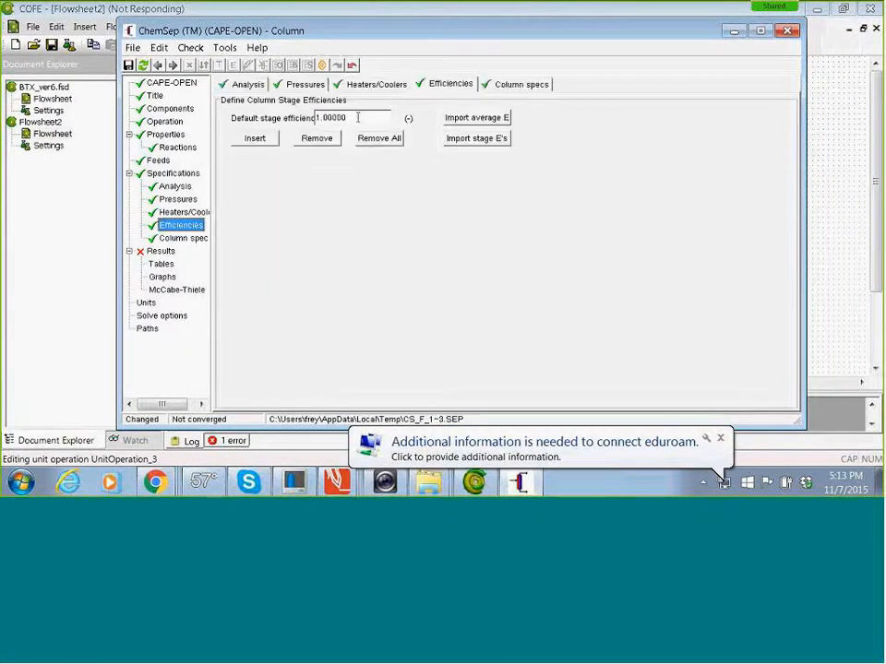
click(358, 117)
key(BackSpace)
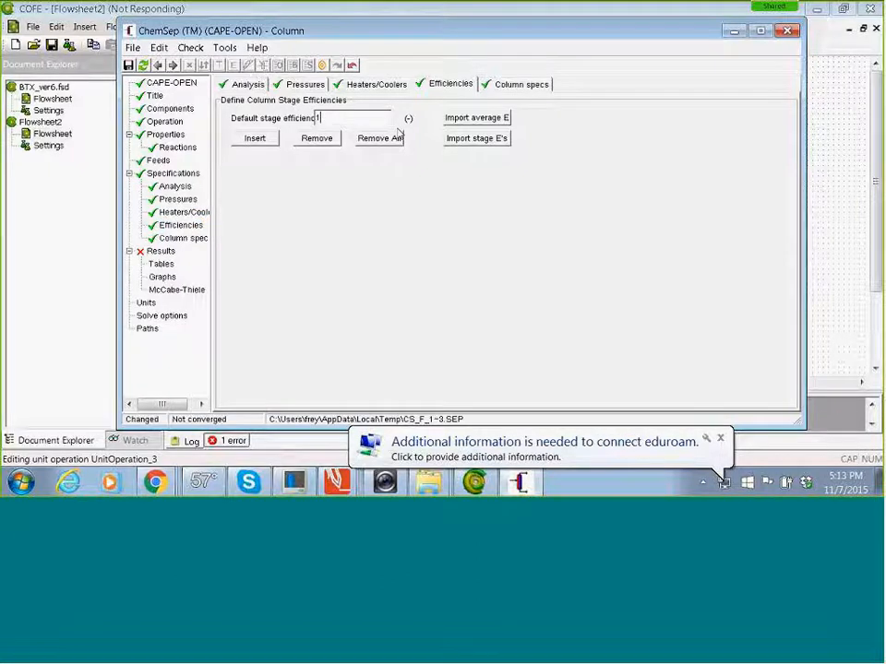
text(0.8)
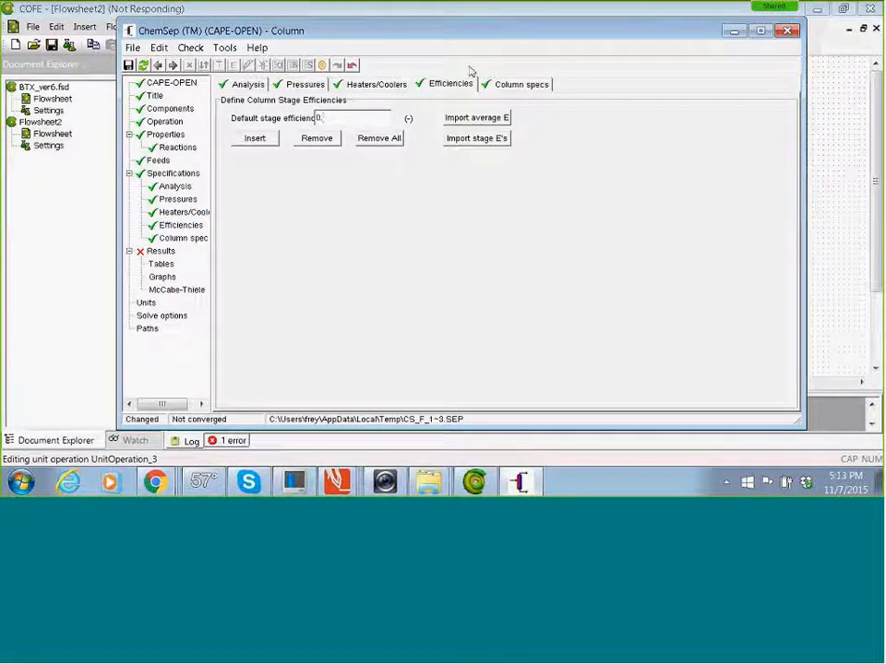
key(Return)
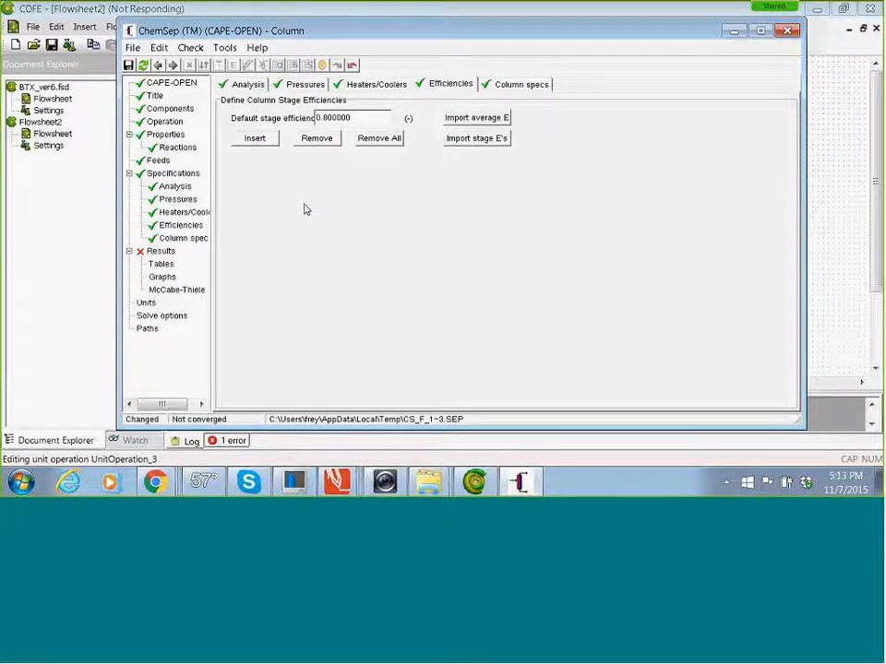
Check the column's pressures and feed, save and exit its setup, and accept updating its flowsheet icon.
click(171, 200)
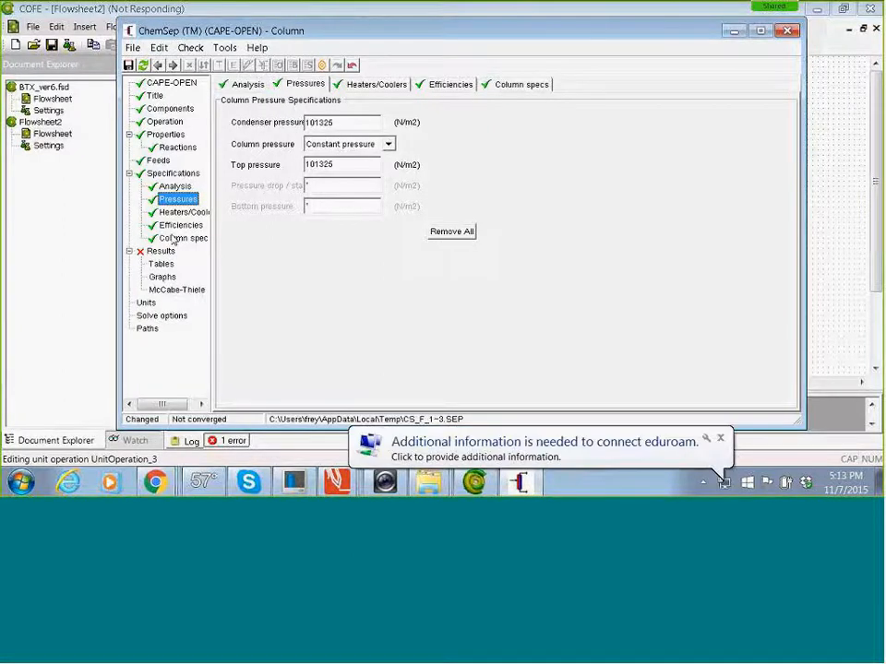
click(158, 161)
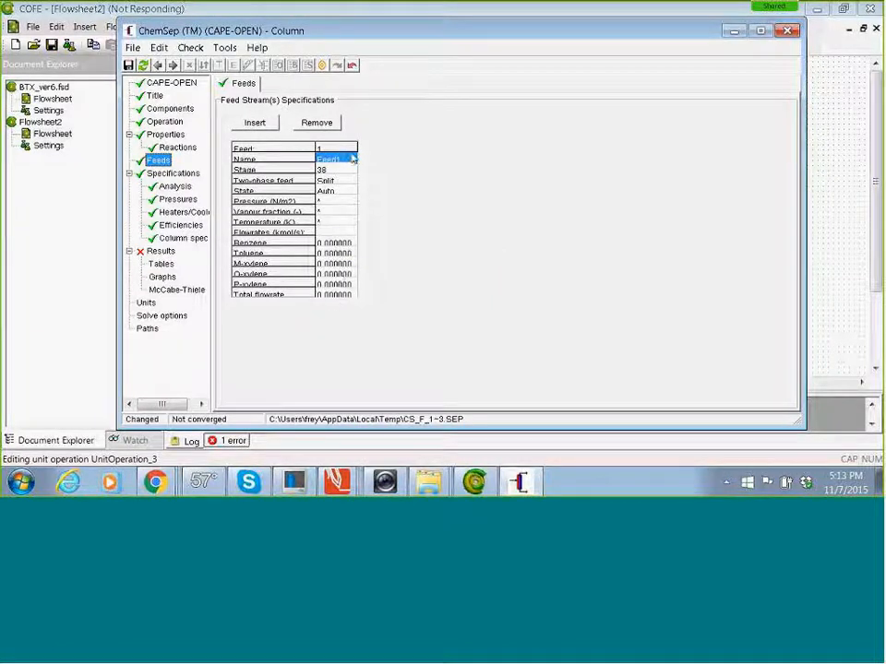
click(135, 49)
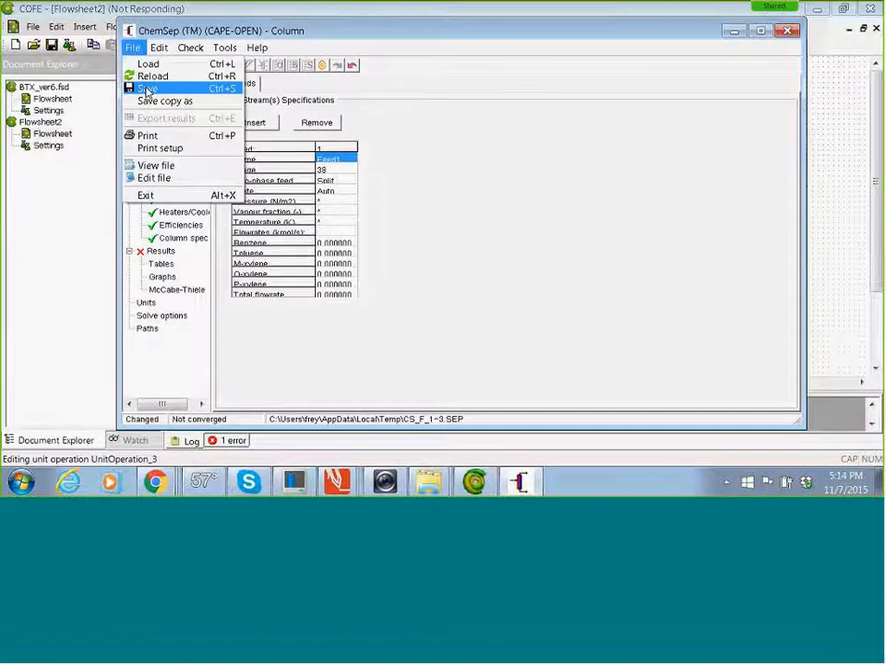
click(146, 89)
click(133, 47)
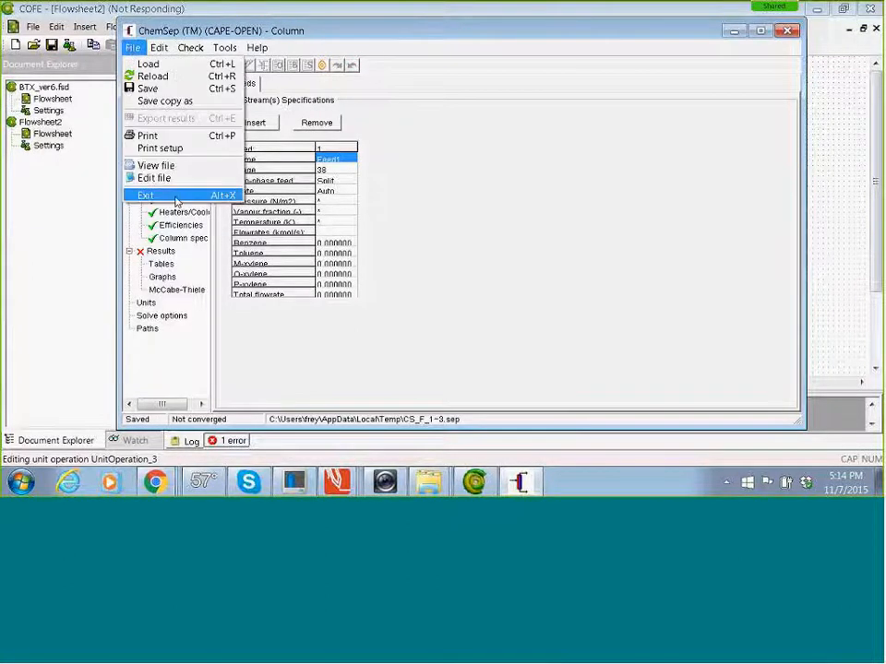
click(174, 196)
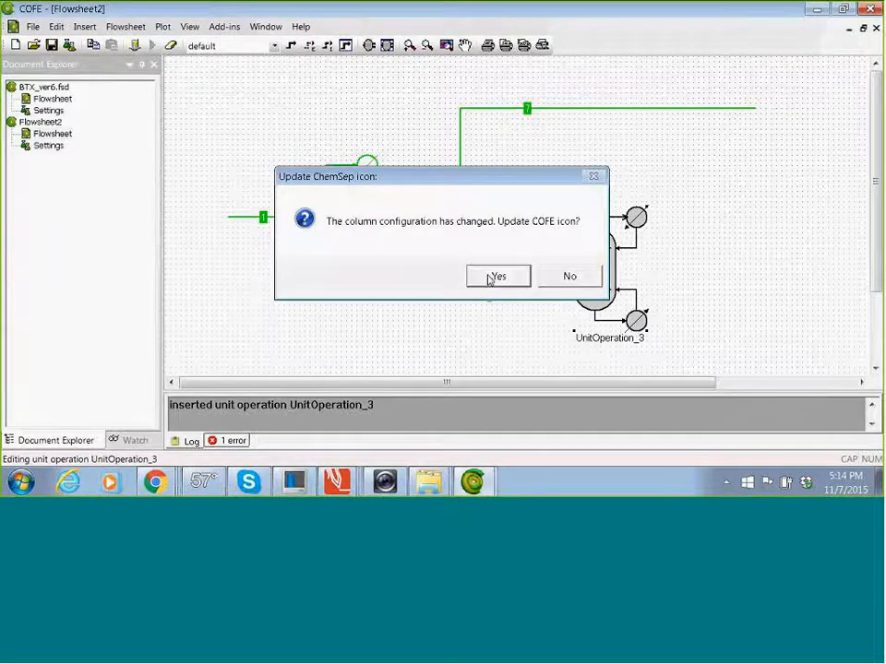
click(488, 276)
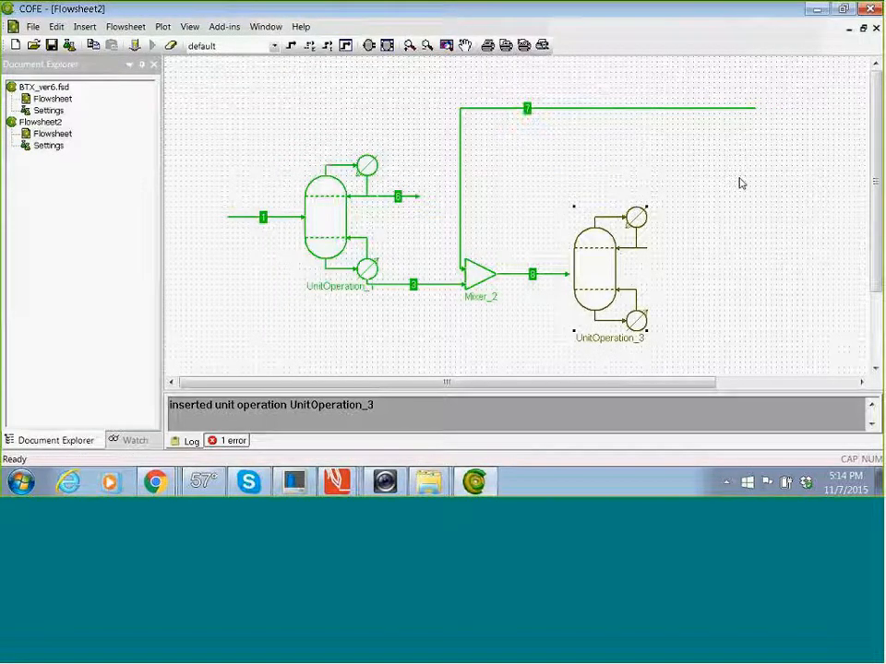
Connect the free end of stream 8 to the second column's feed inlet.
mouse_move(554, 280)
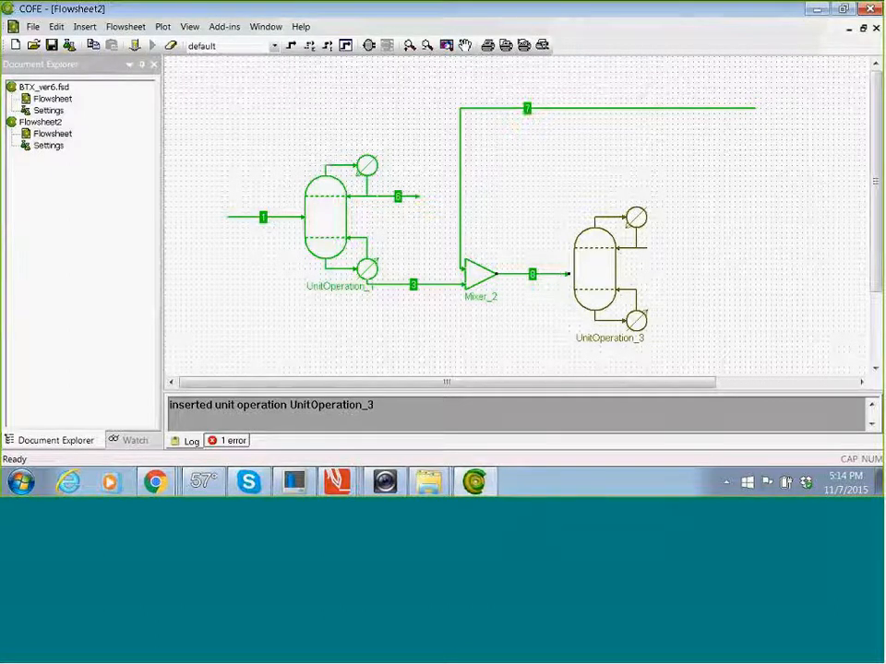
drag(566, 273, 589, 274)
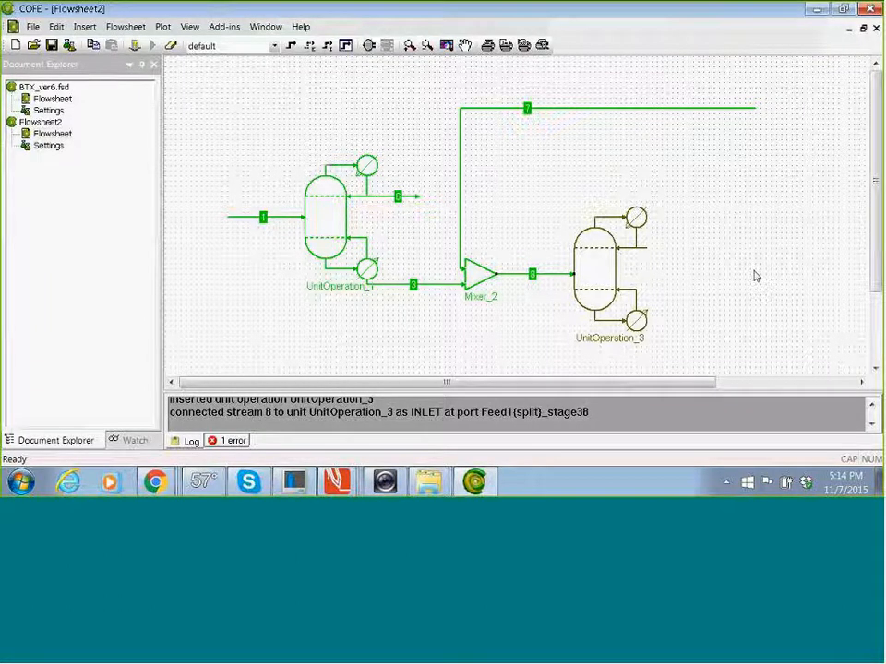
mouse_move(588, 267)
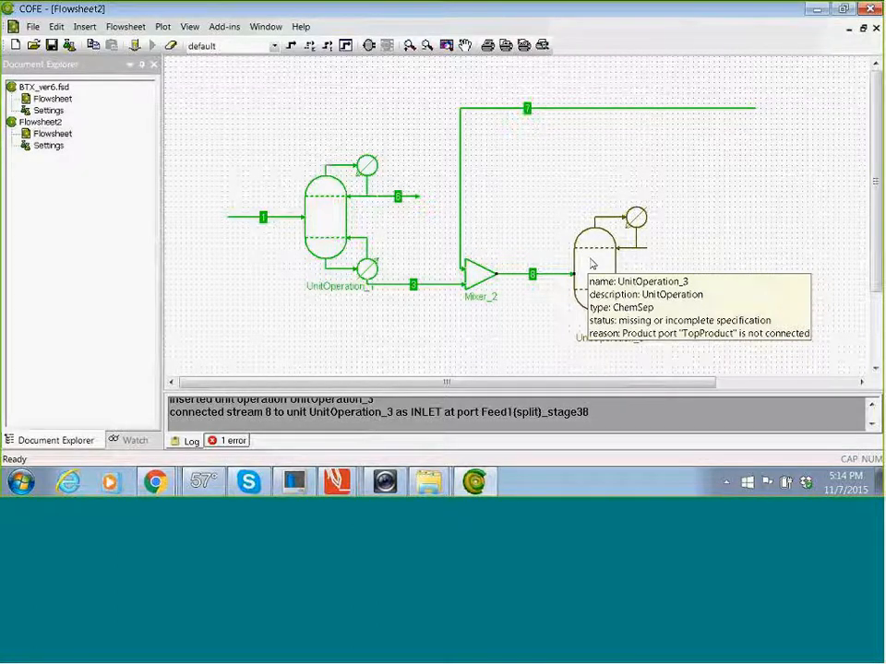
Draw a material stream outward from the second column's condenser outlet and connect it to the TopProduct port.
click(291, 47)
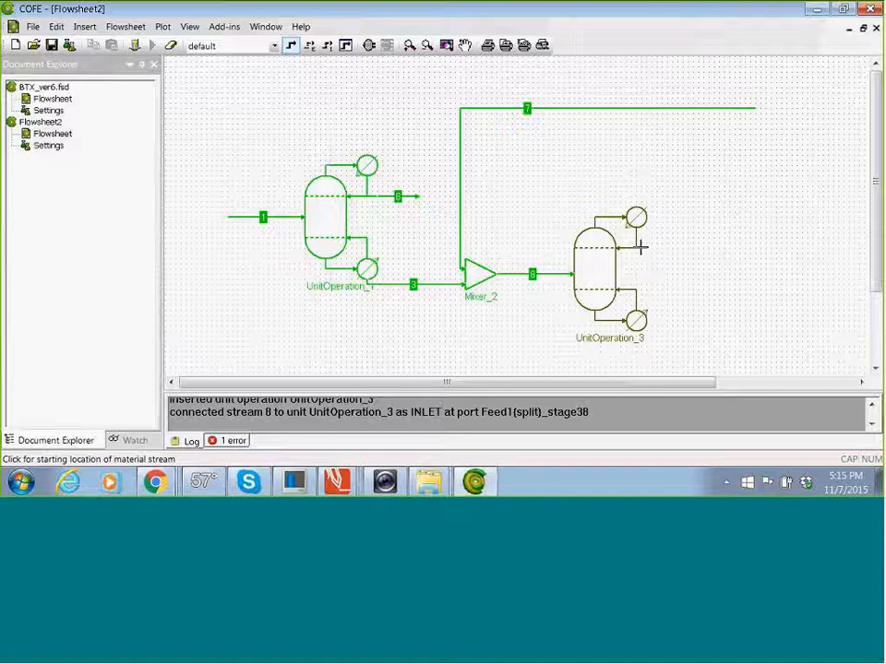
click(646, 247)
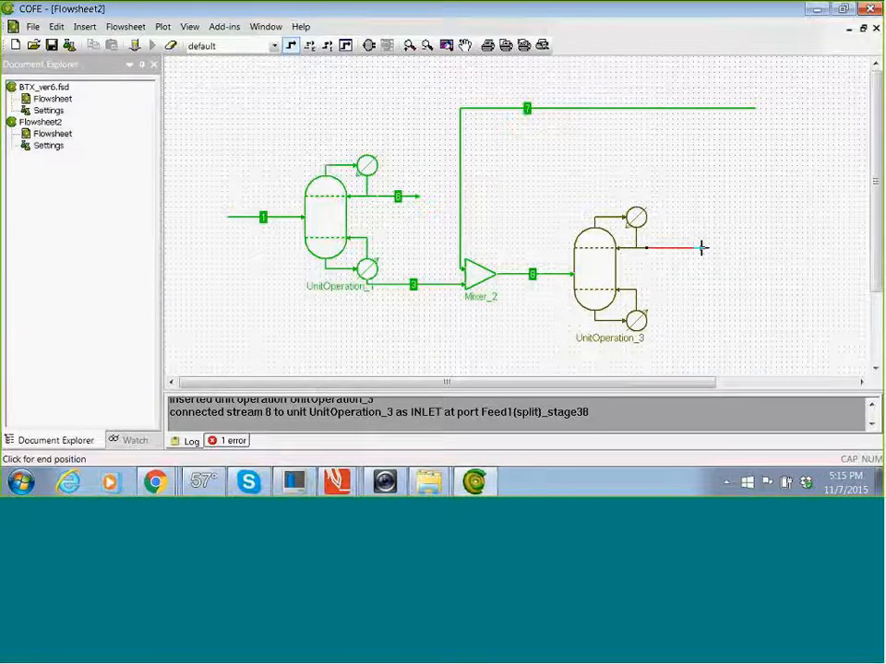
click(701, 247)
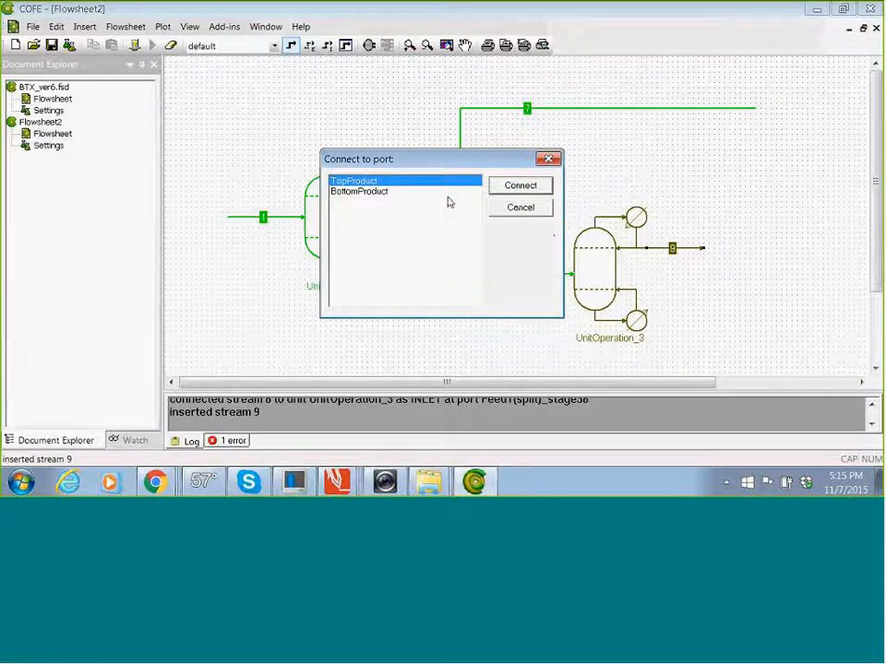
click(520, 187)
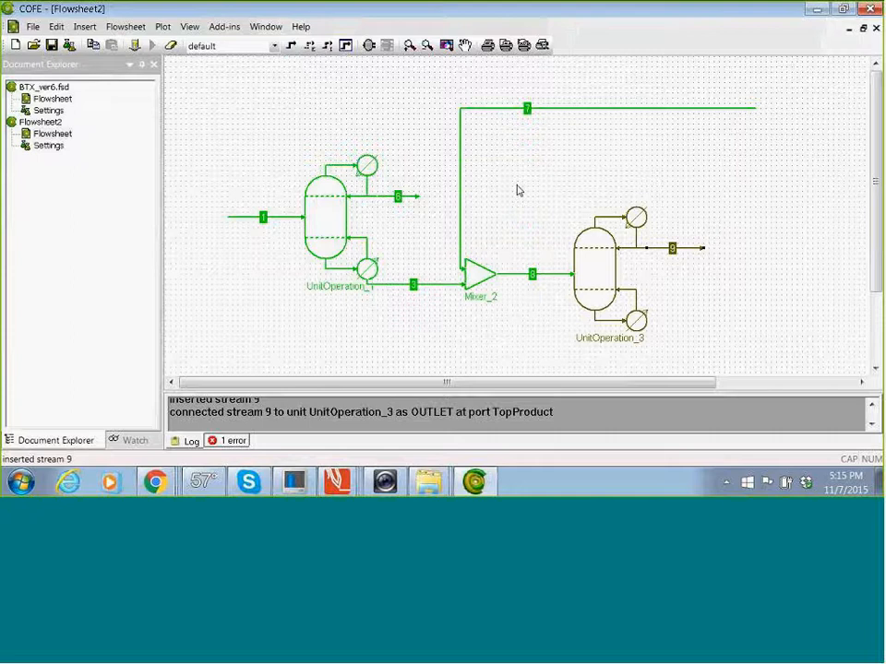
Draw a material stream from the second column's reboiler as its bottom product outlet.
click(291, 45)
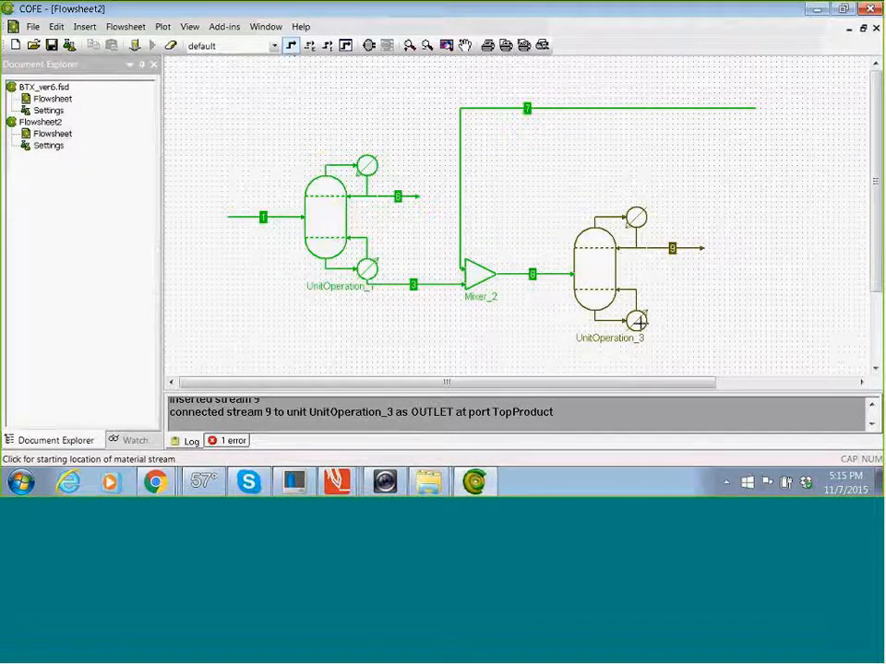
click(636, 320)
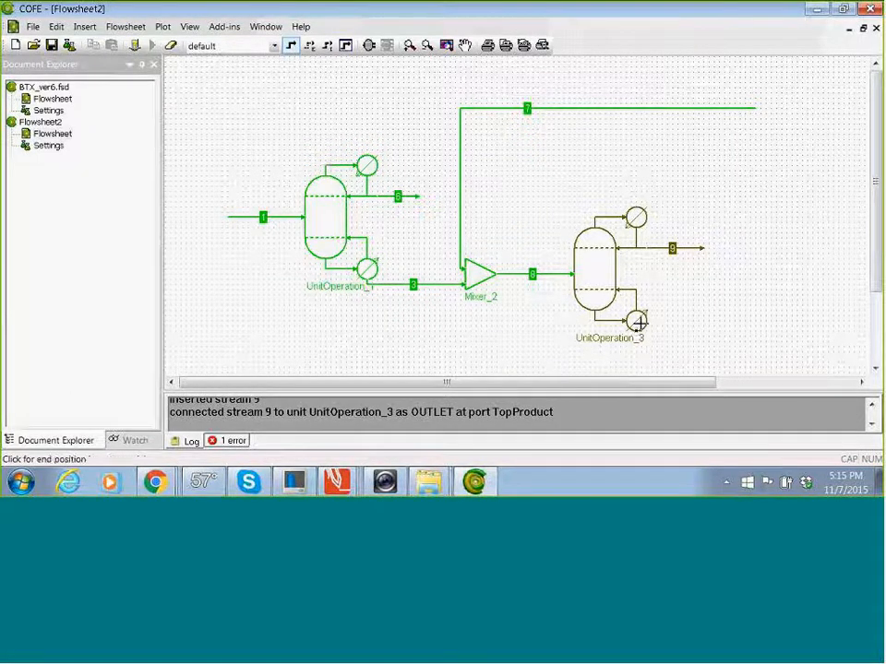
click(737, 335)
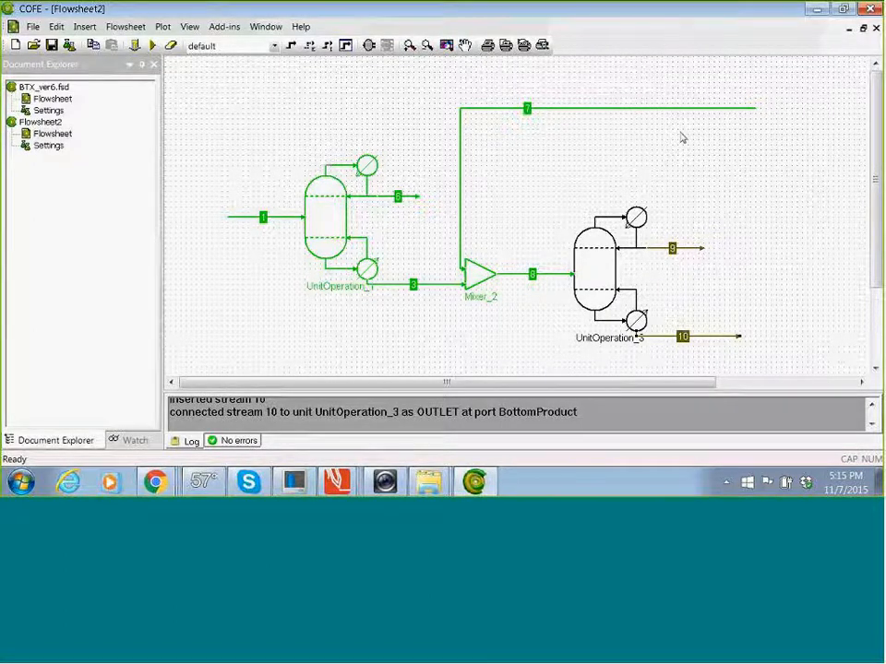
Calculate only the second column, UnitOperation_3, and dismiss the error dialogs.
right_click(598, 270)
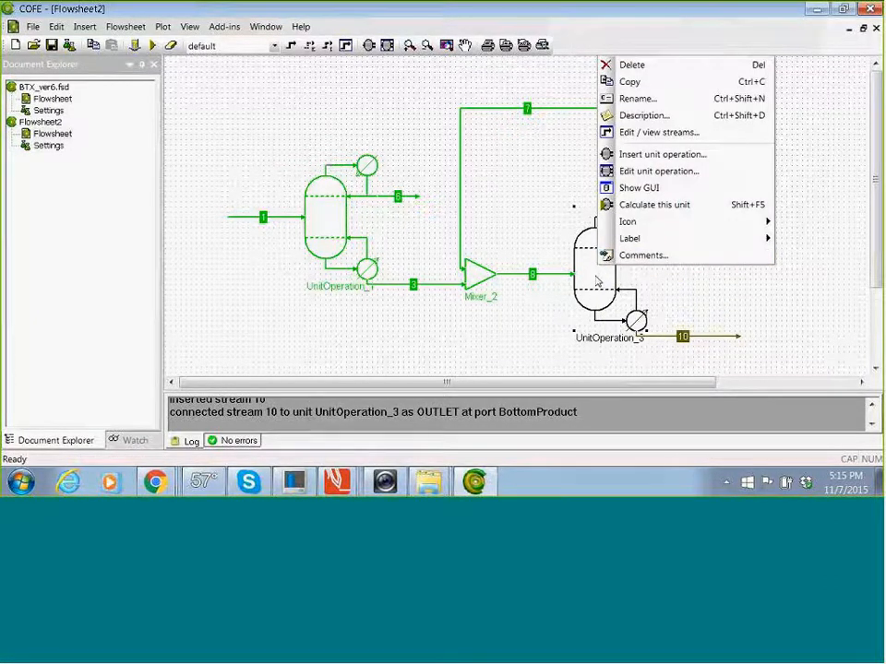
right_click(597, 282)
mouse_move(642, 232)
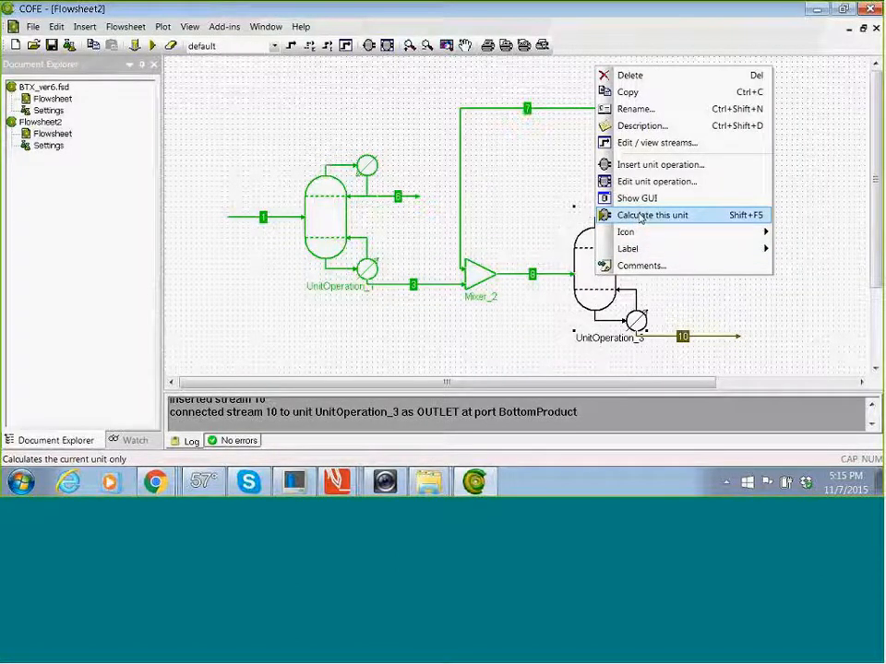
click(640, 216)
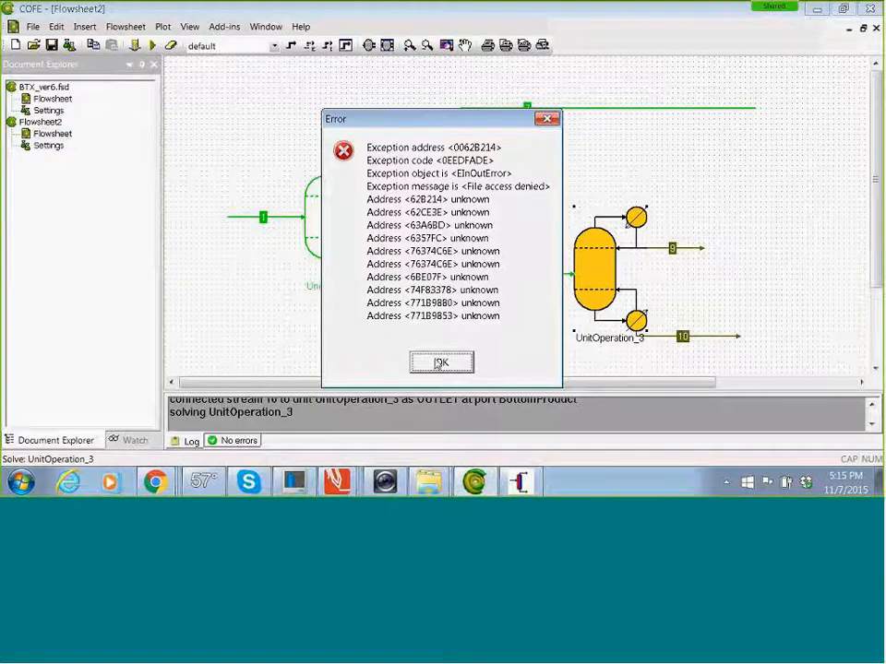
click(440, 362)
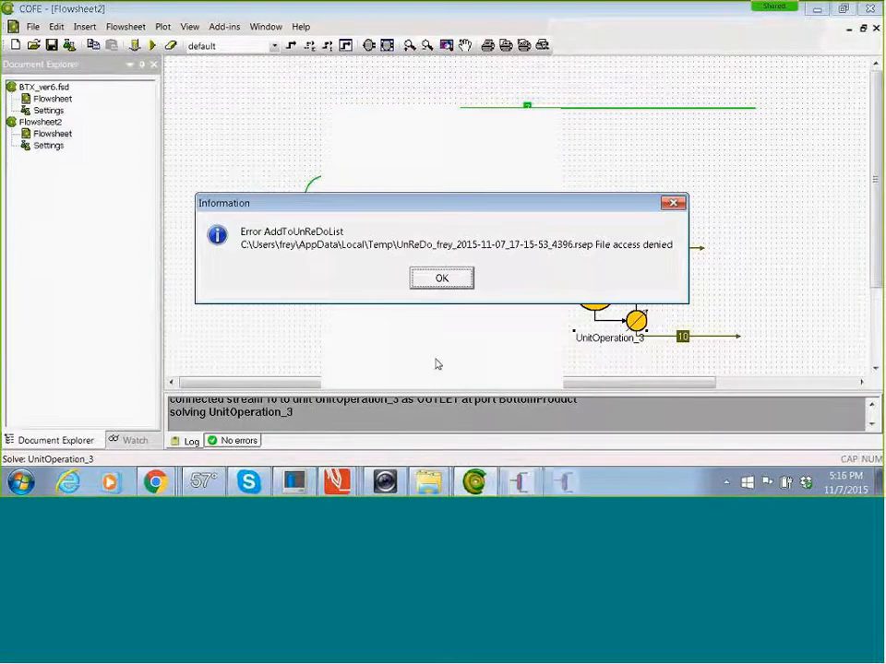
click(442, 278)
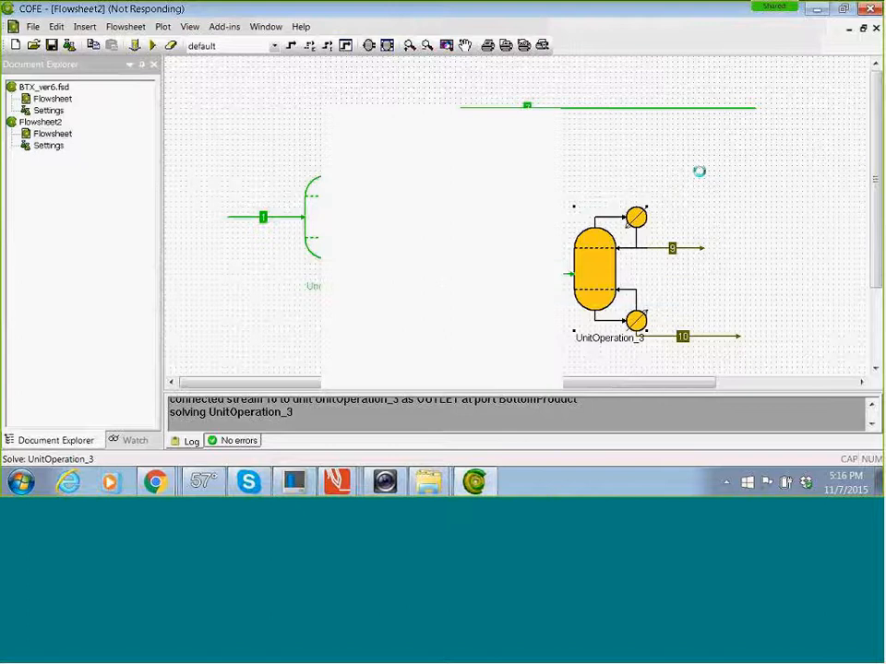
click(443, 238)
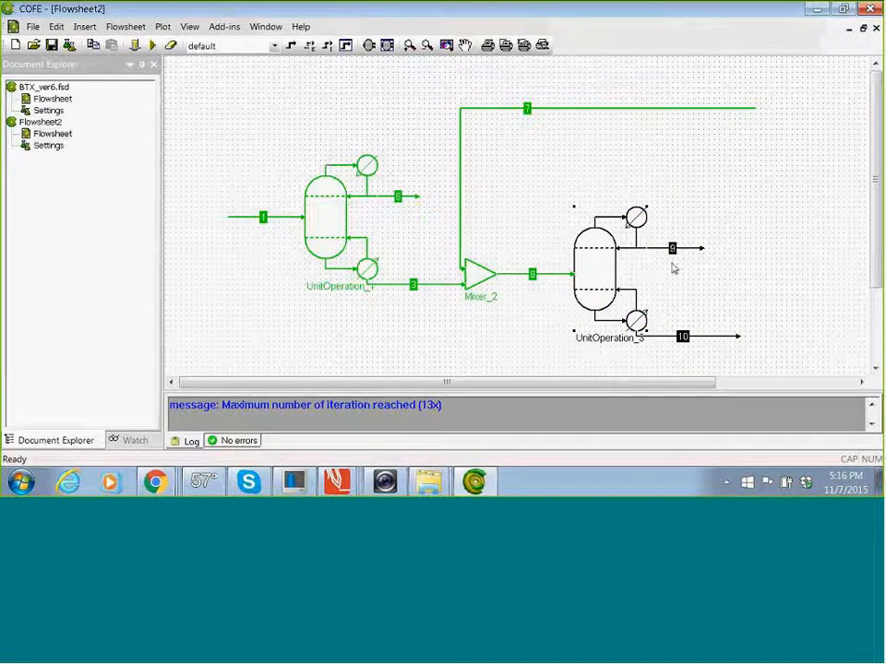
Solve the complete flowsheet, dismissing the error dialogs raised for both columns.
mouse_move(672, 250)
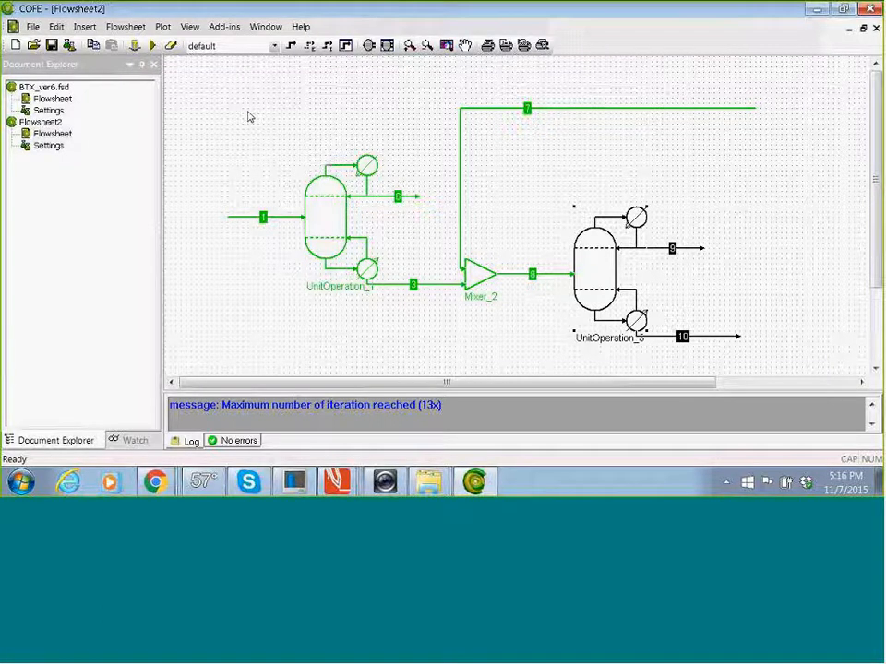
click(153, 46)
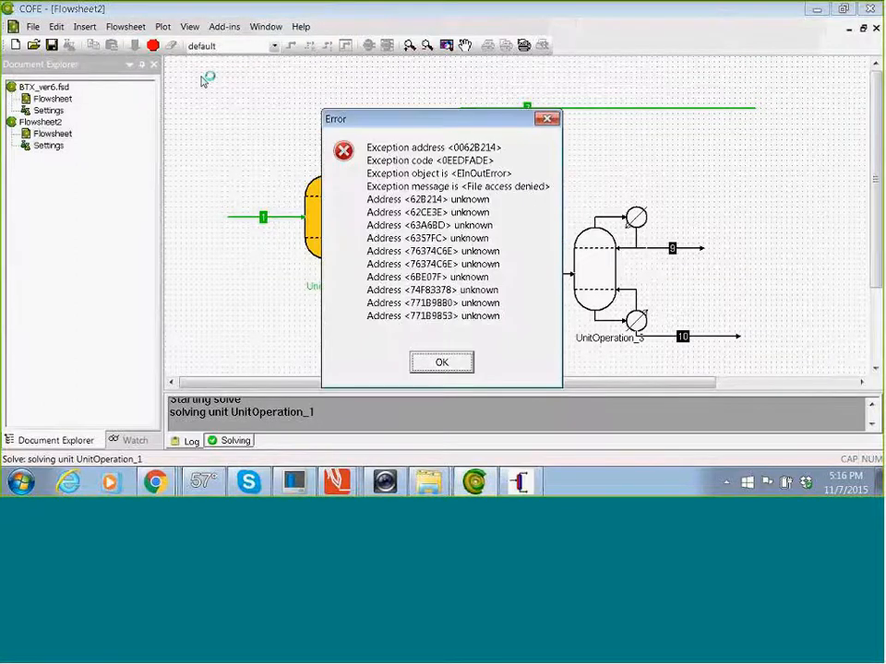
click(463, 363)
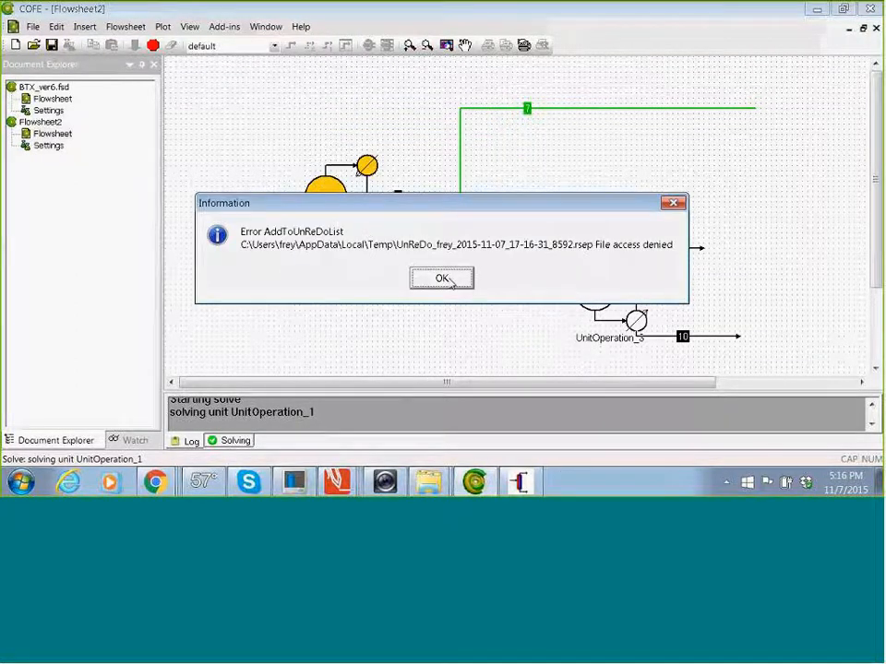
click(442, 278)
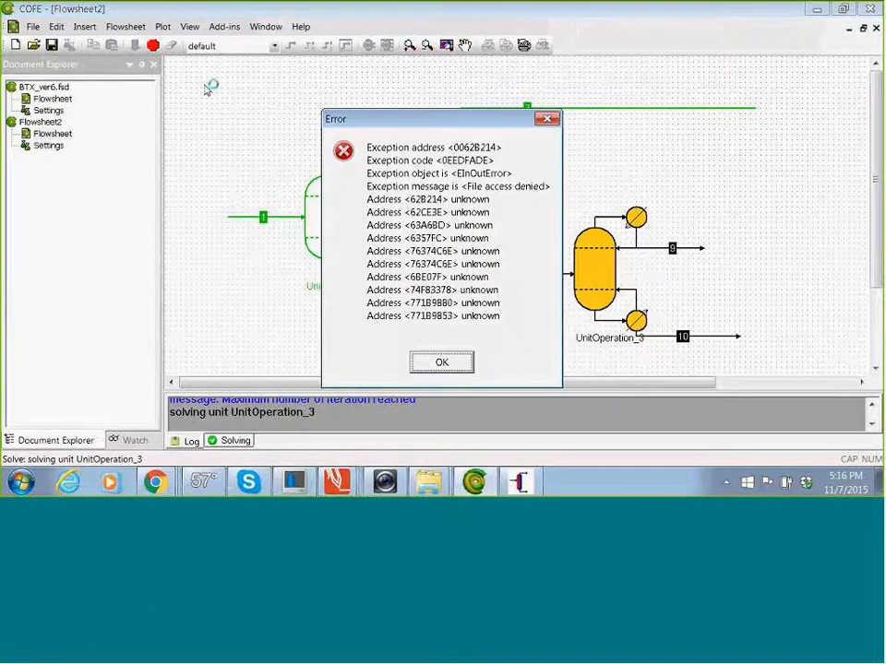
click(441, 366)
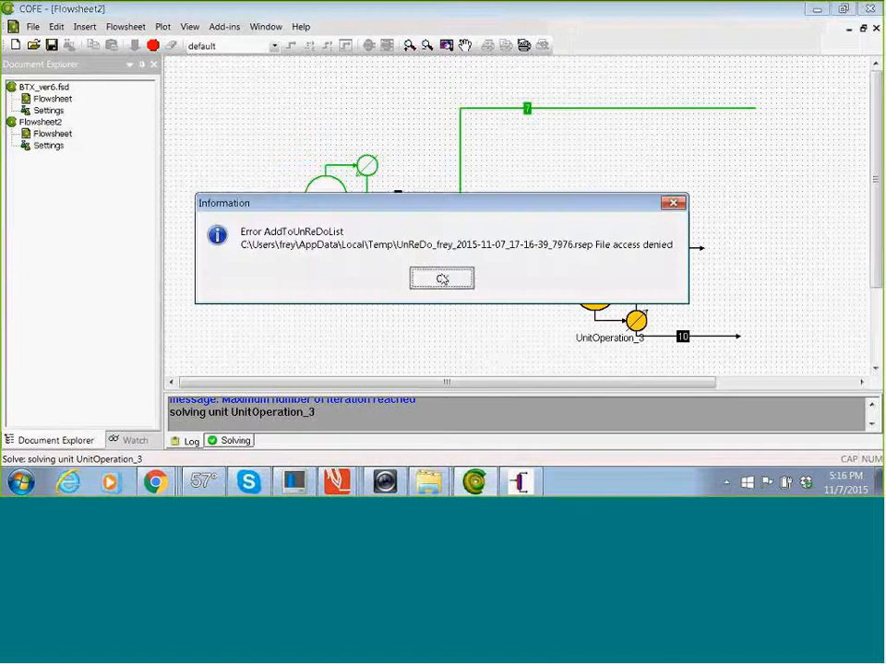
click(442, 279)
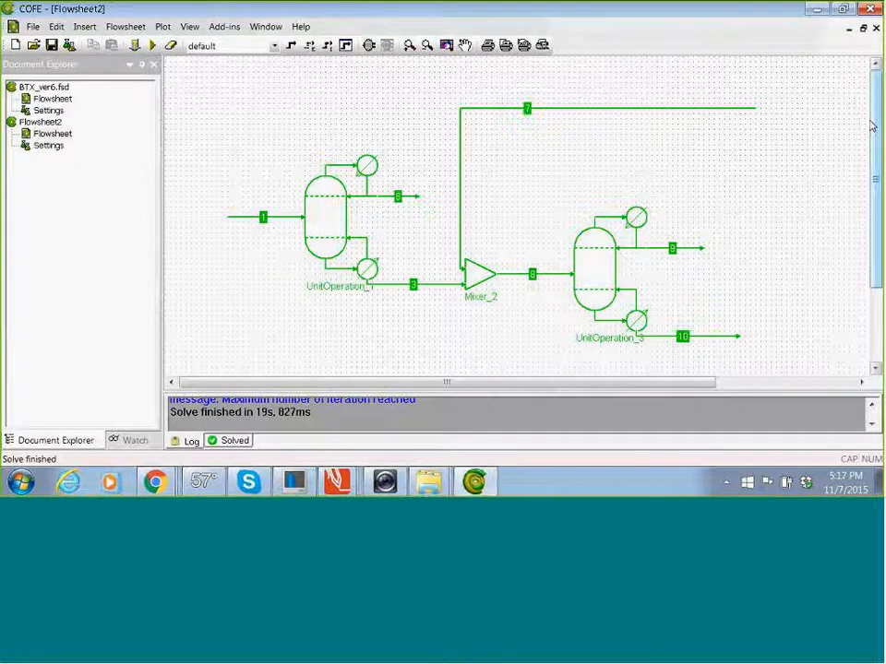
Insert a custom Excel Unit Operation in the empty area below the mixer.
drag(871, 126, 871, 200)
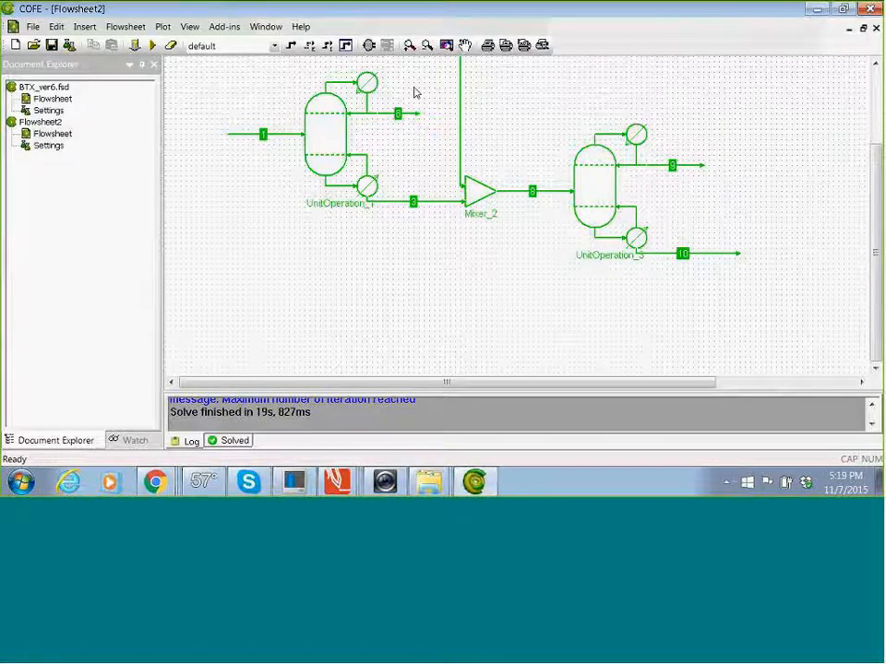
click(369, 45)
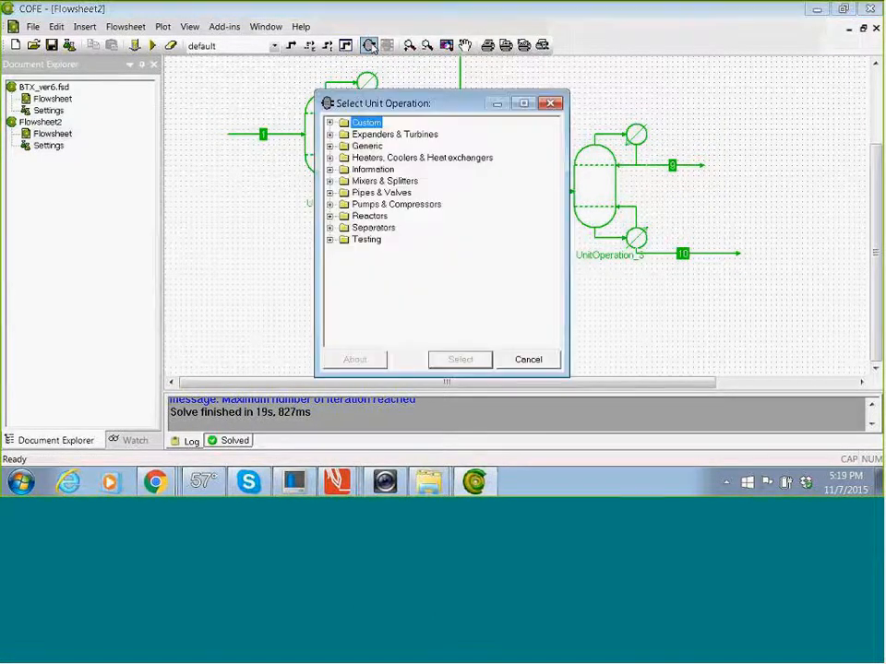
click(329, 125)
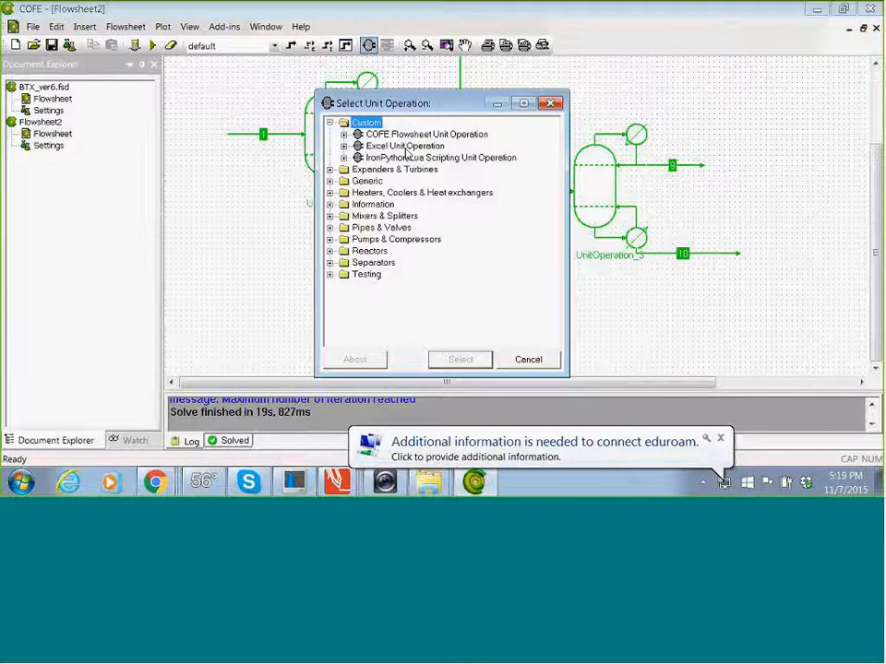
click(396, 148)
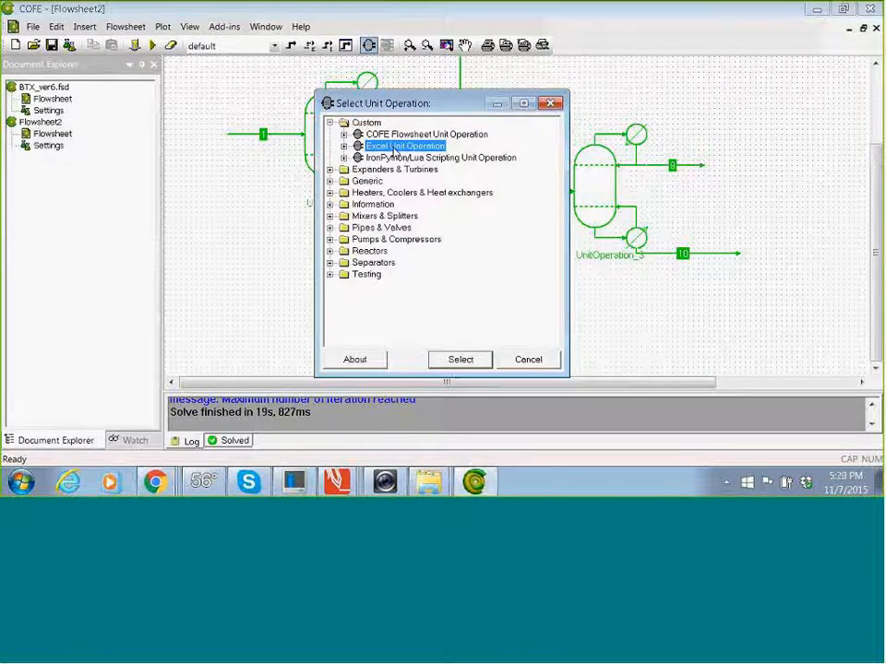
click(460, 360)
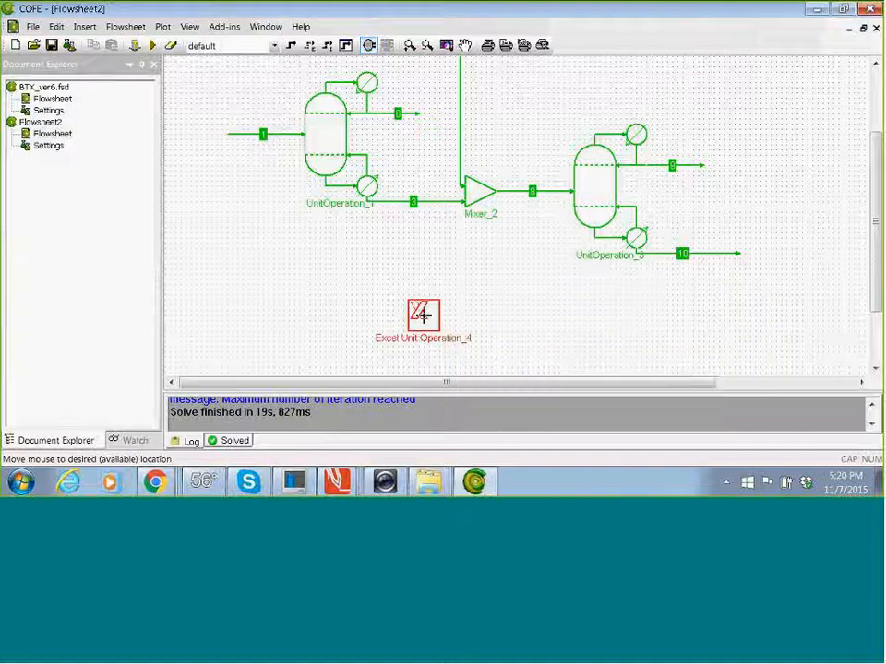
click(422, 316)
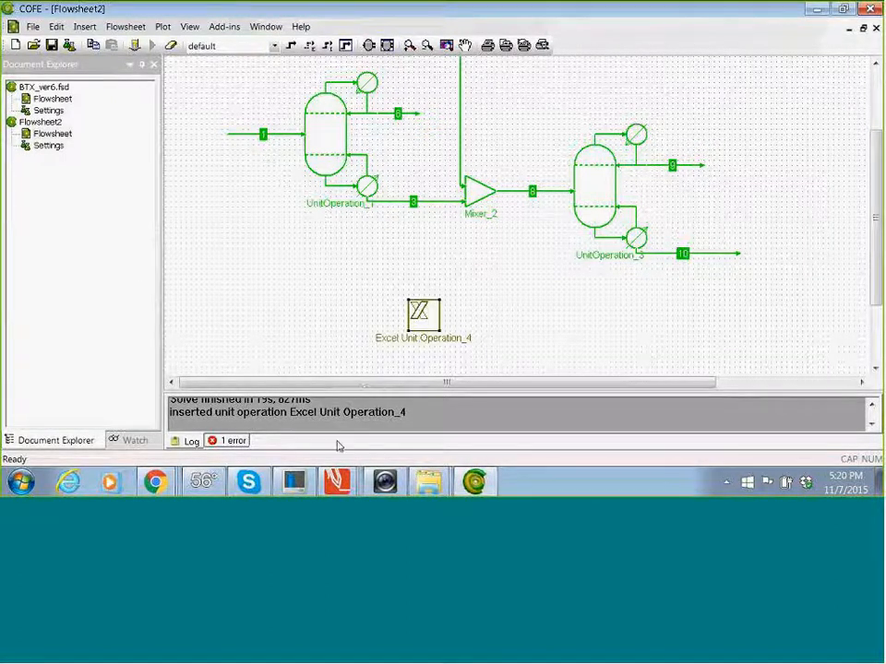
Switch to PDF Annotator, examine the Excel process unit diagram in lecture9_addendum.pdf, and return to the COFE flowsheet.
mouse_move(332, 484)
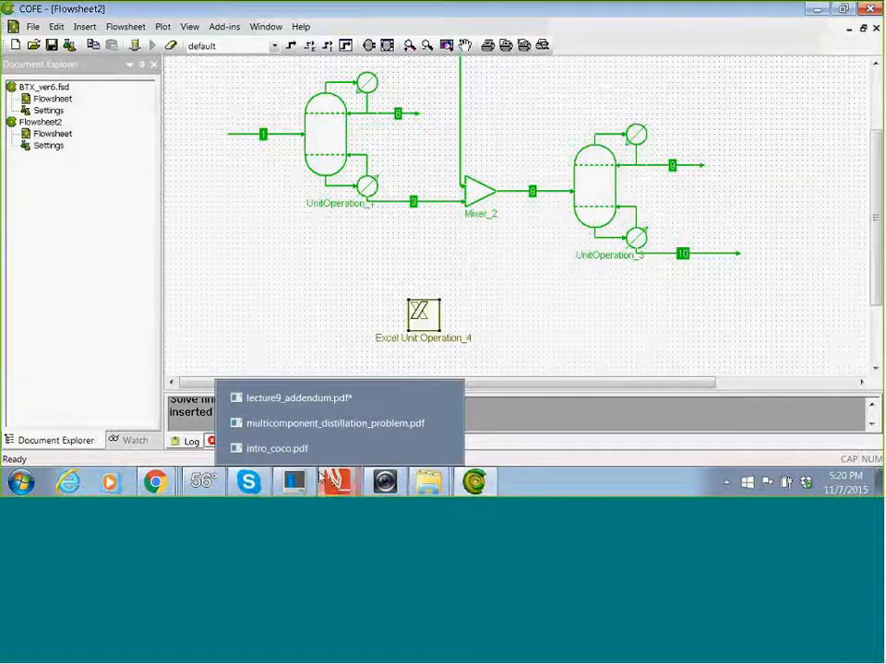
click(315, 398)
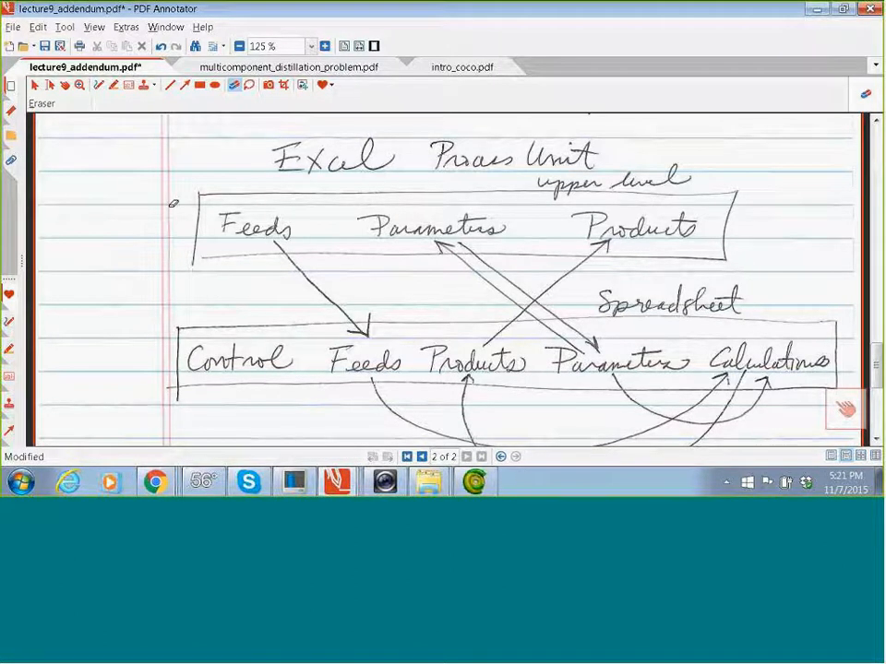
click(98, 84)
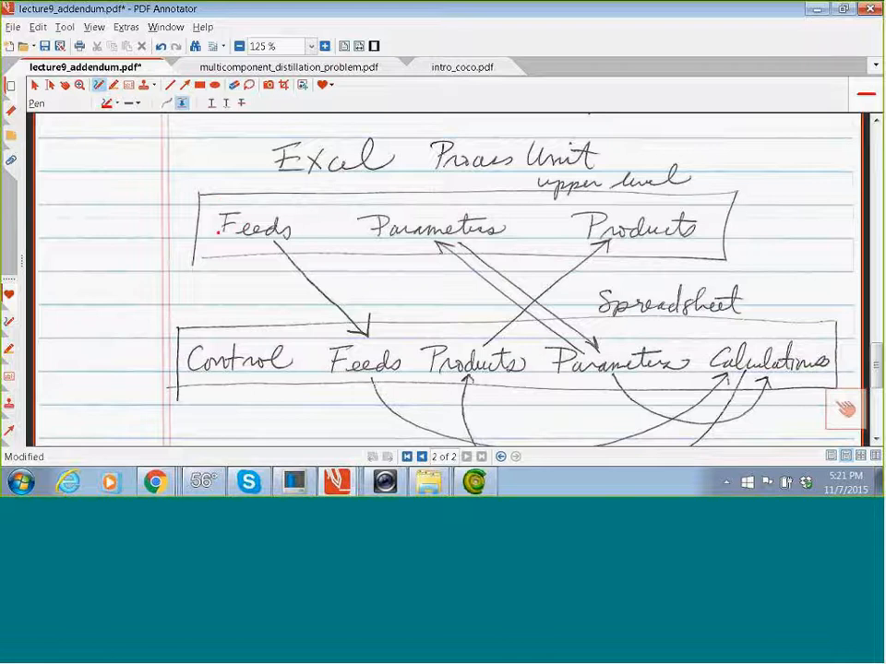
click(65, 84)
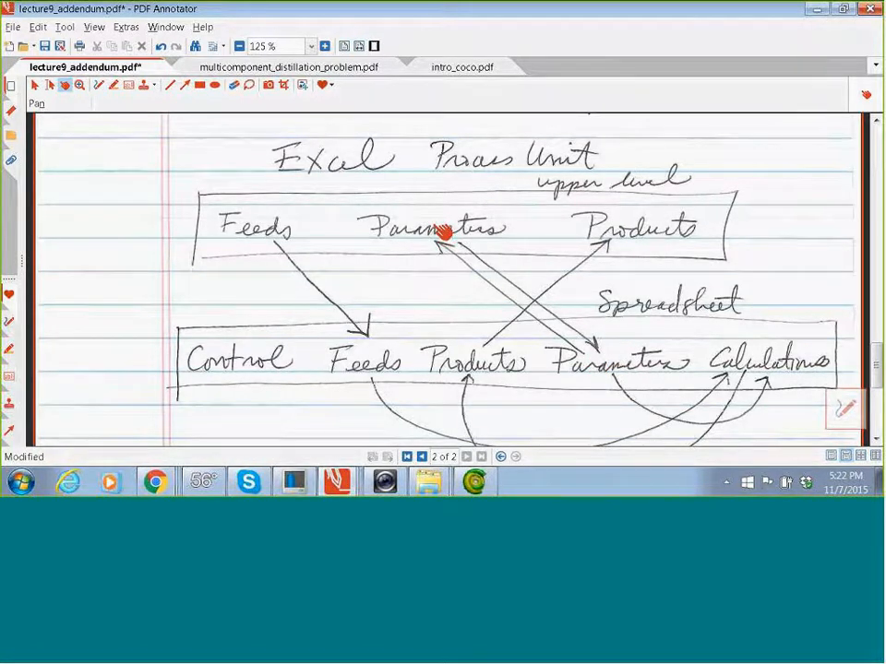
scroll(420, 263, down, 2)
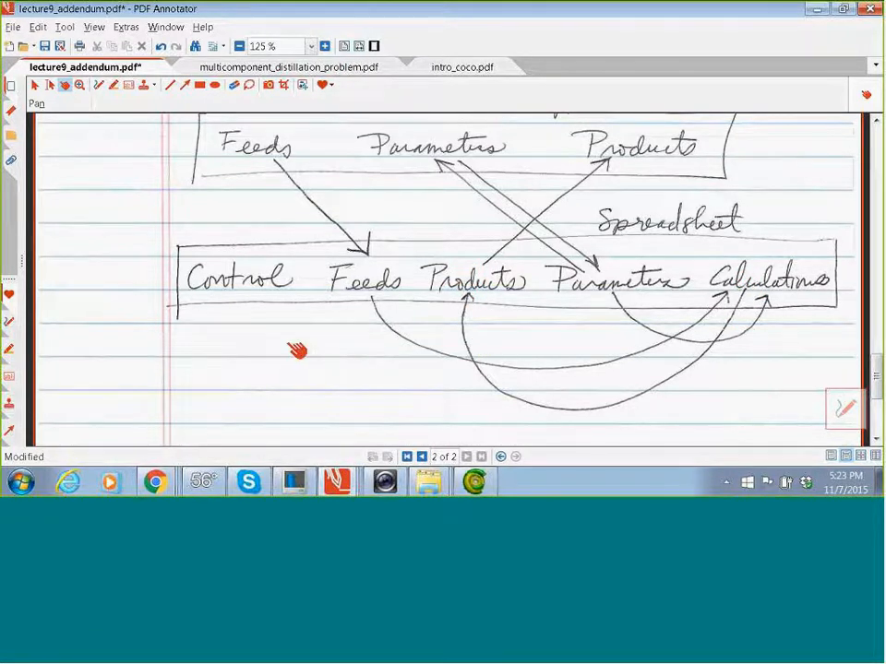
scroll(295, 351, up, 1)
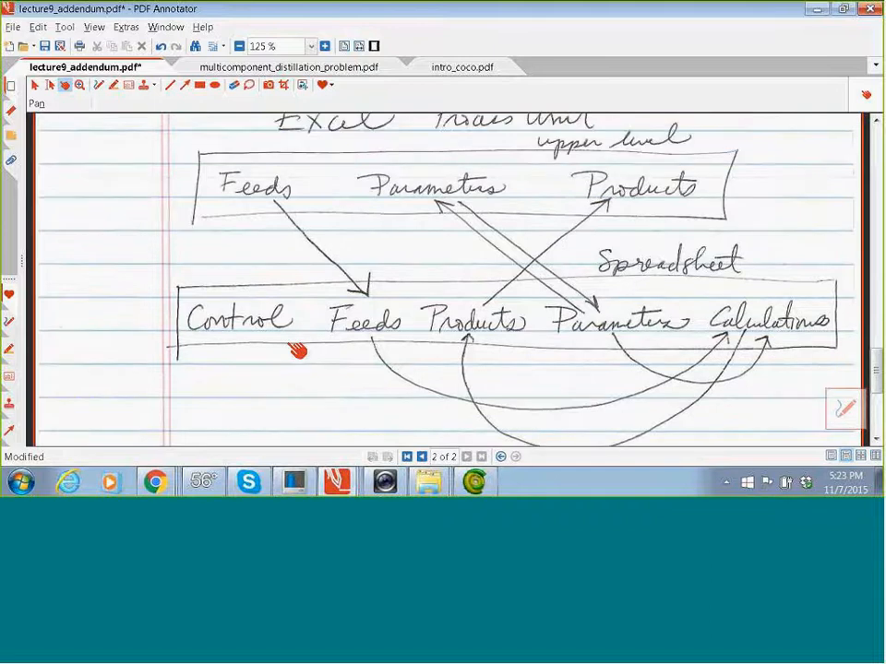
click(815, 11)
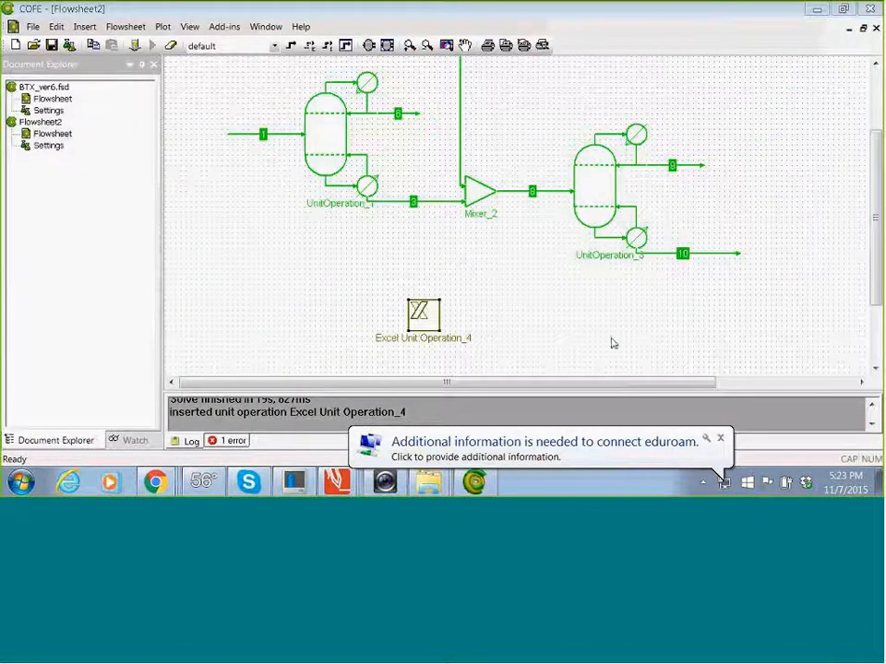
Open the Excel unit operation's worksheet without registration and look through its control sheet down to the solver models.
right_click(424, 318)
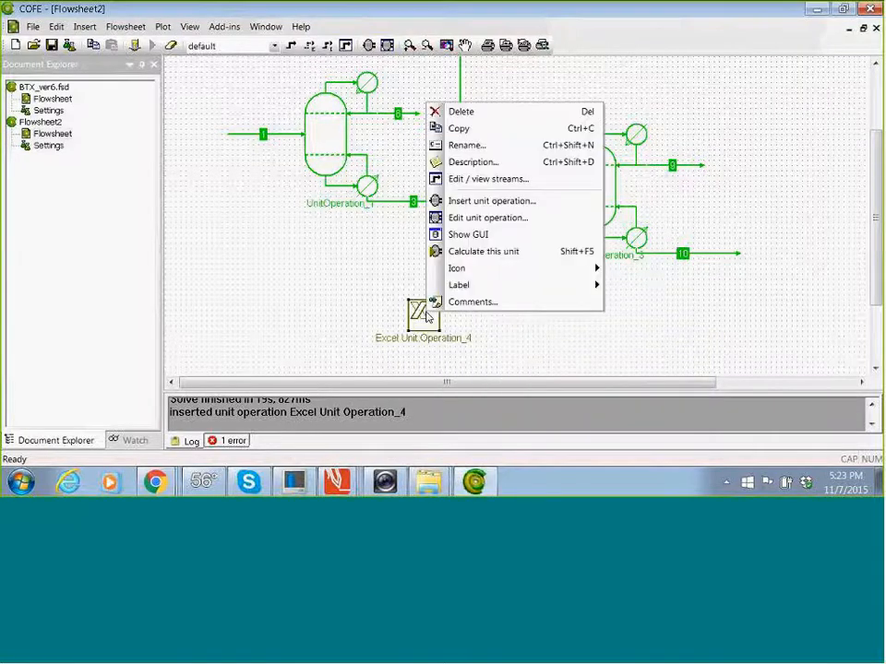
click(489, 236)
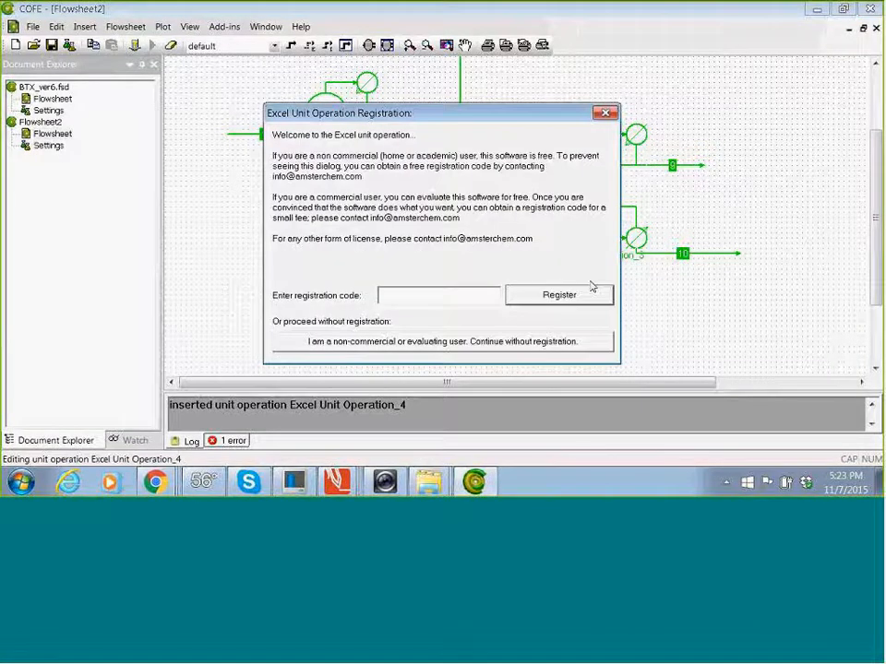
click(442, 341)
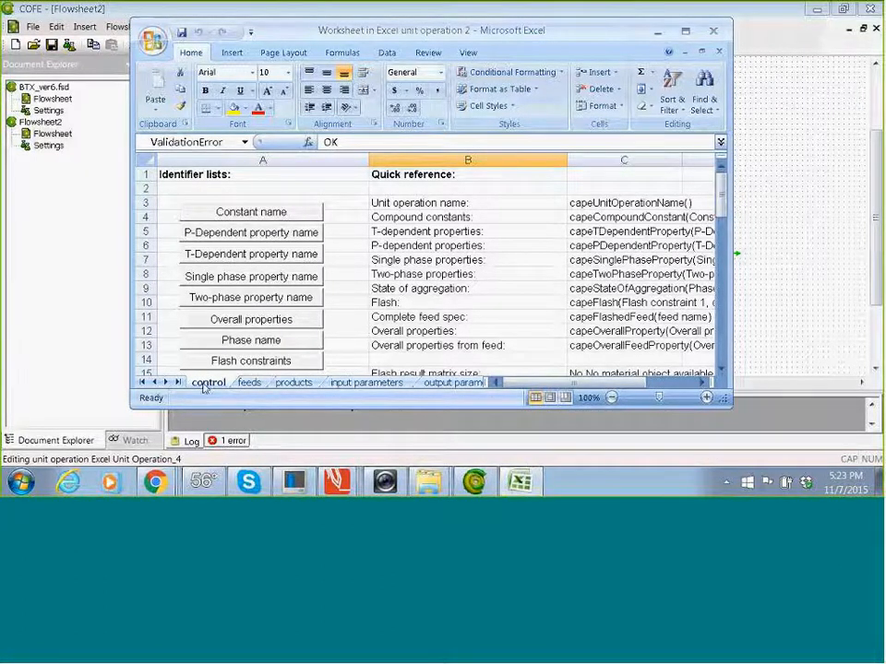
drag(724, 183, 733, 297)
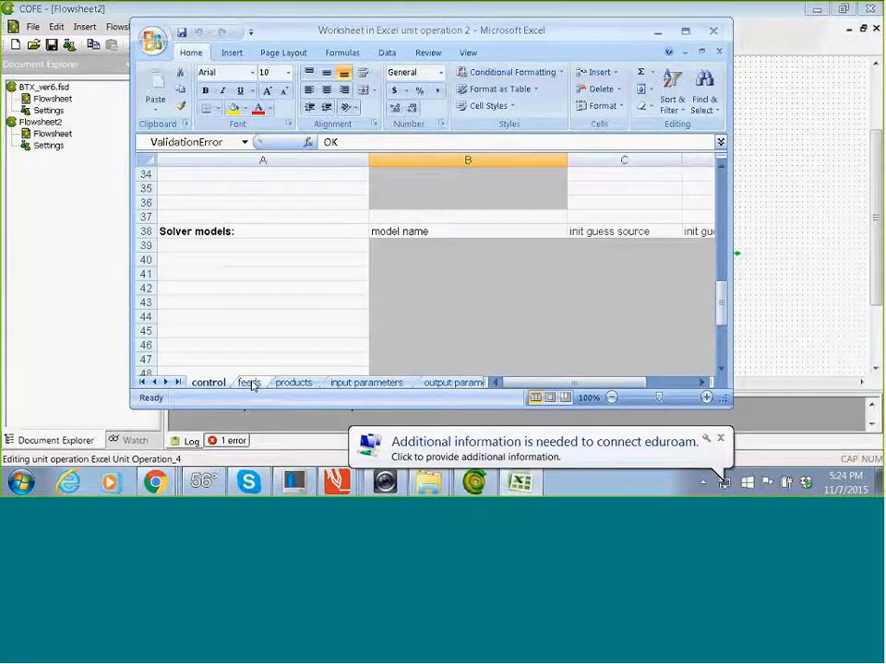
Add a second feed named "Feed 2" in cell A4 of the feeds sheet.
click(250, 382)
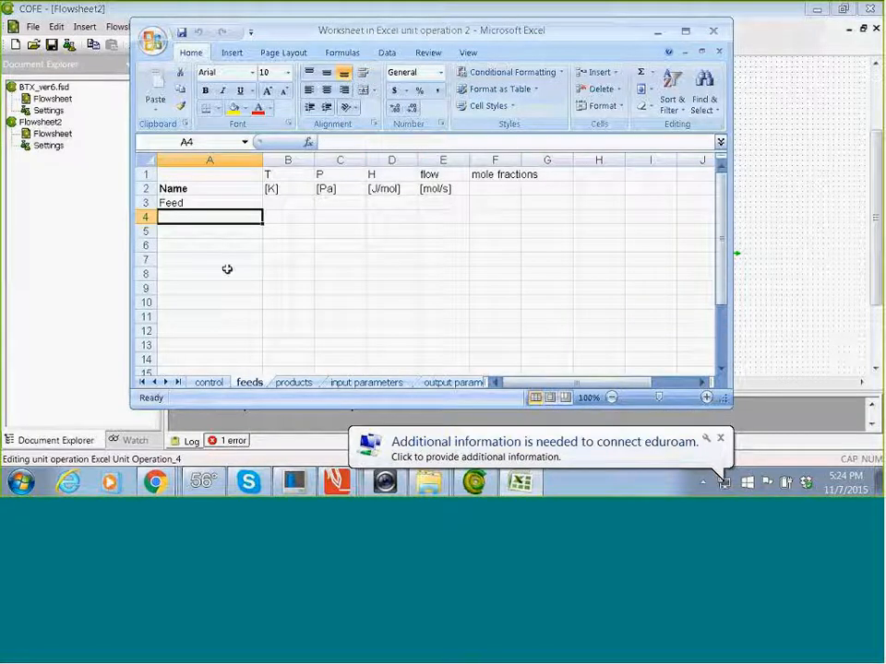
click(197, 203)
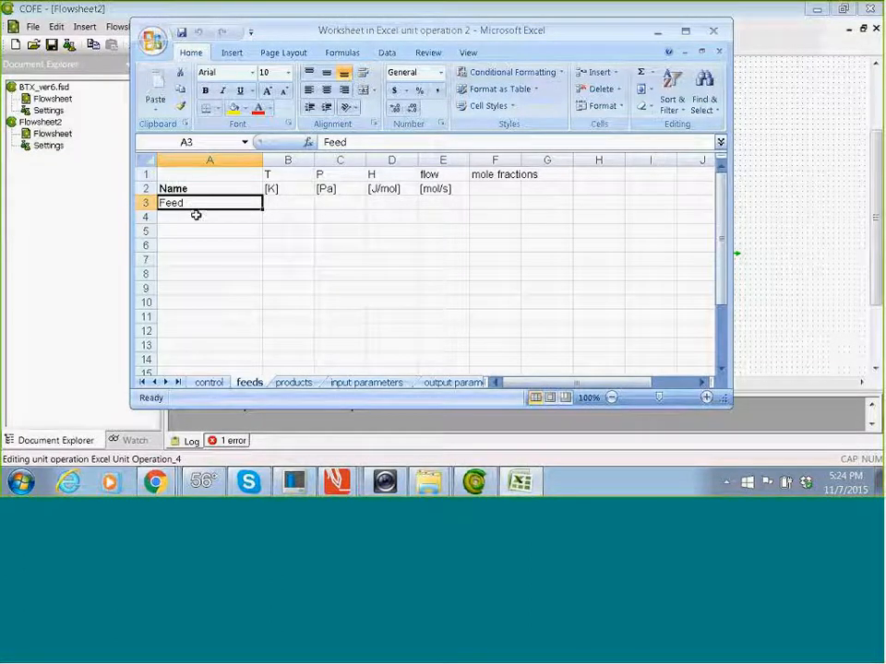
click(196, 214)
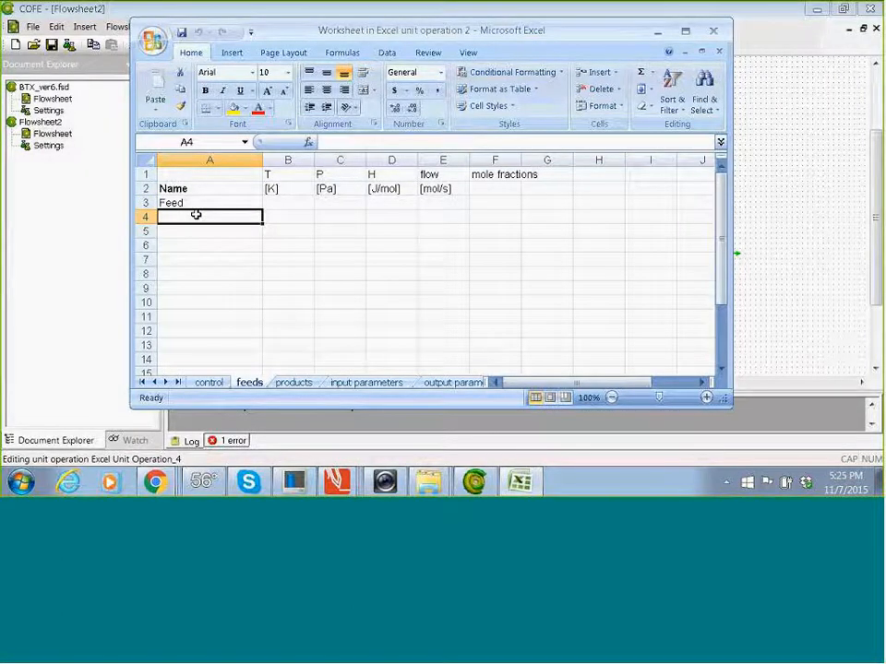
text(Feed)
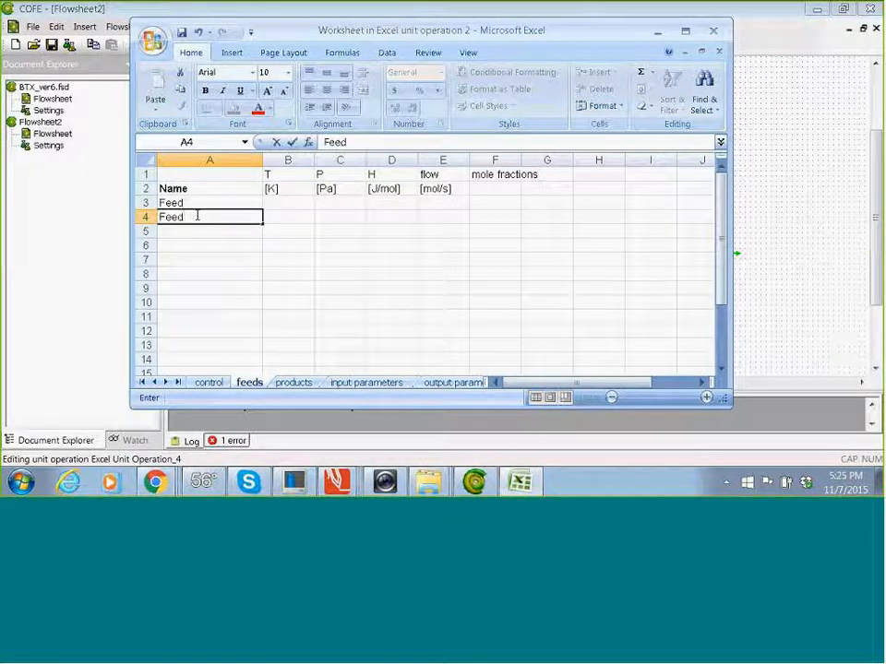
text( 2)
key(Return)
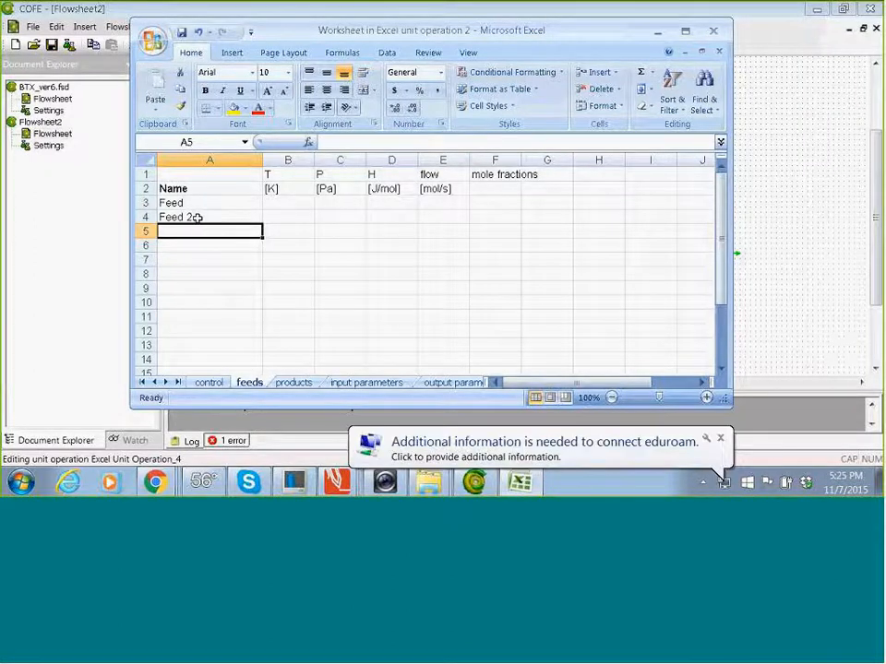
click(197, 217)
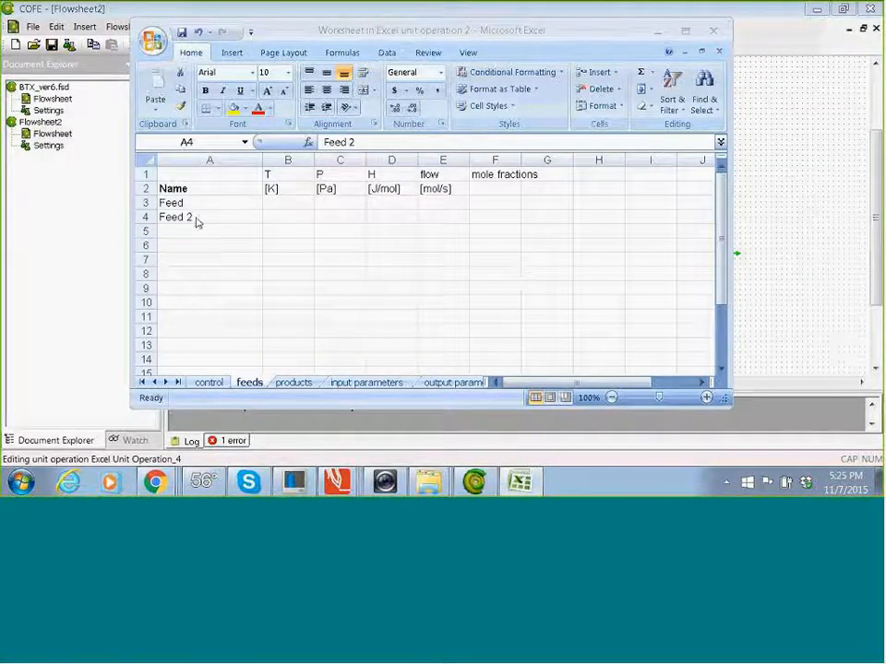
Delete the "Feed 2" entry from cell A4 of the feeds sheet and review the products sheet.
click(196, 222)
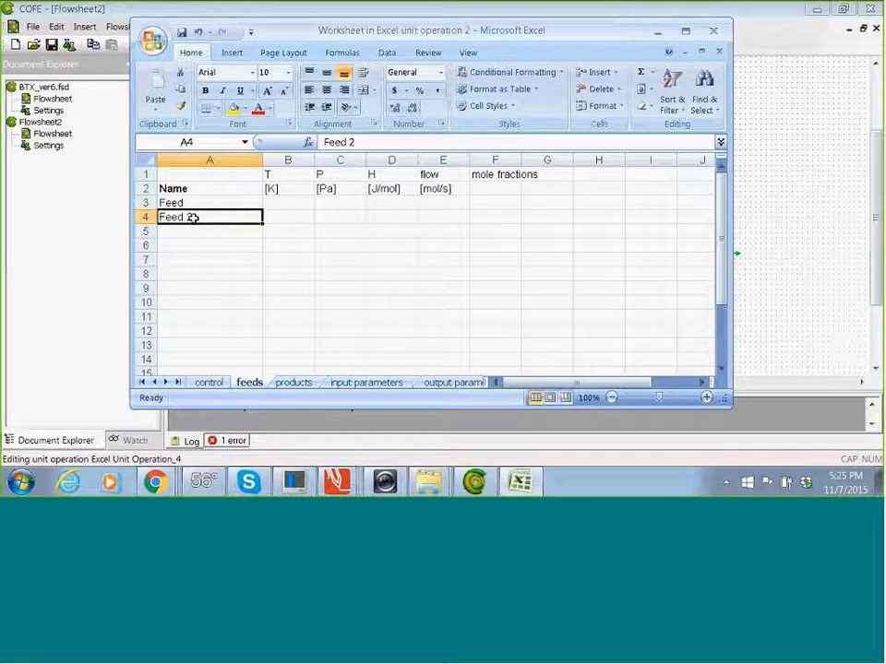
key(Delete)
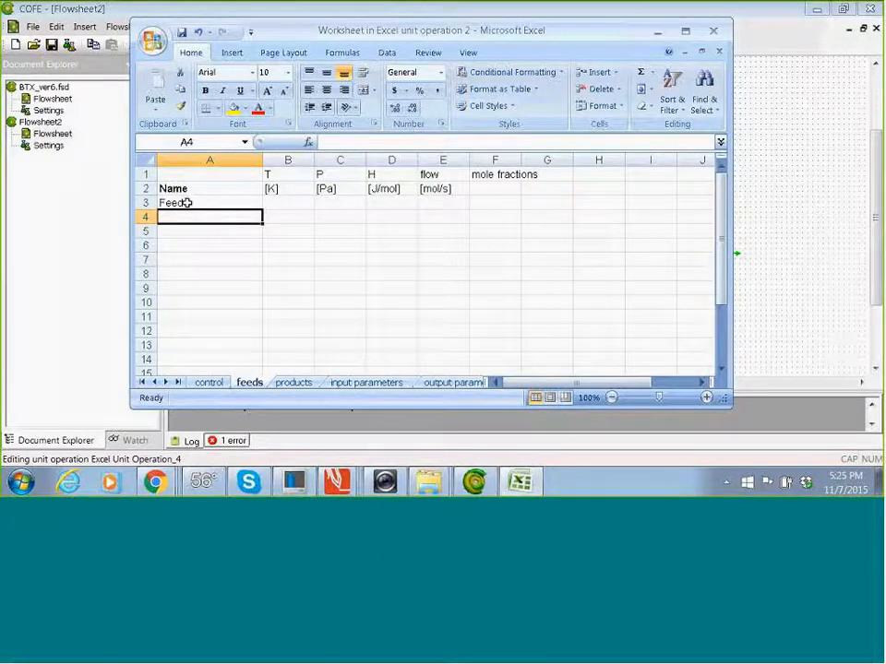
click(183, 202)
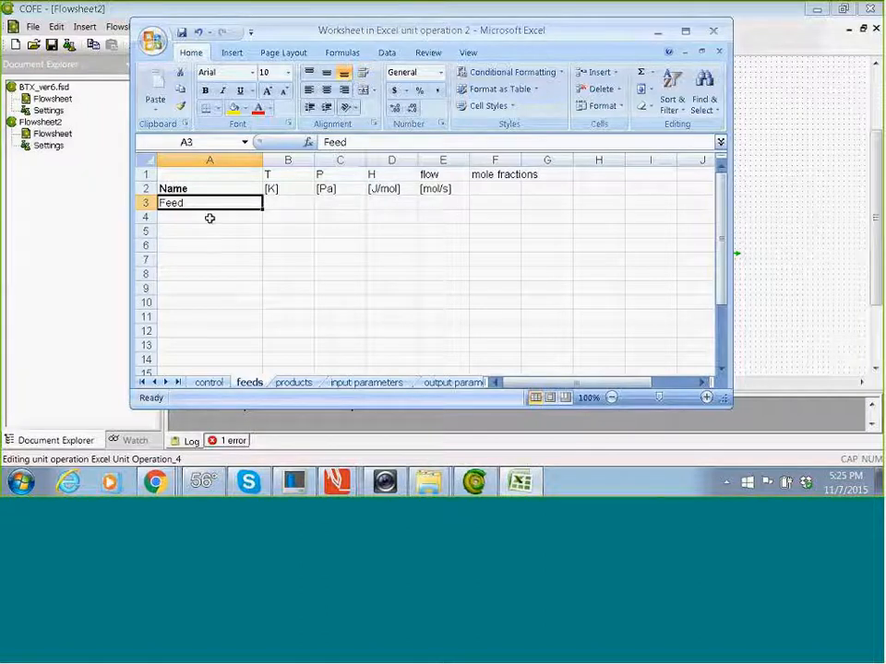
click(294, 383)
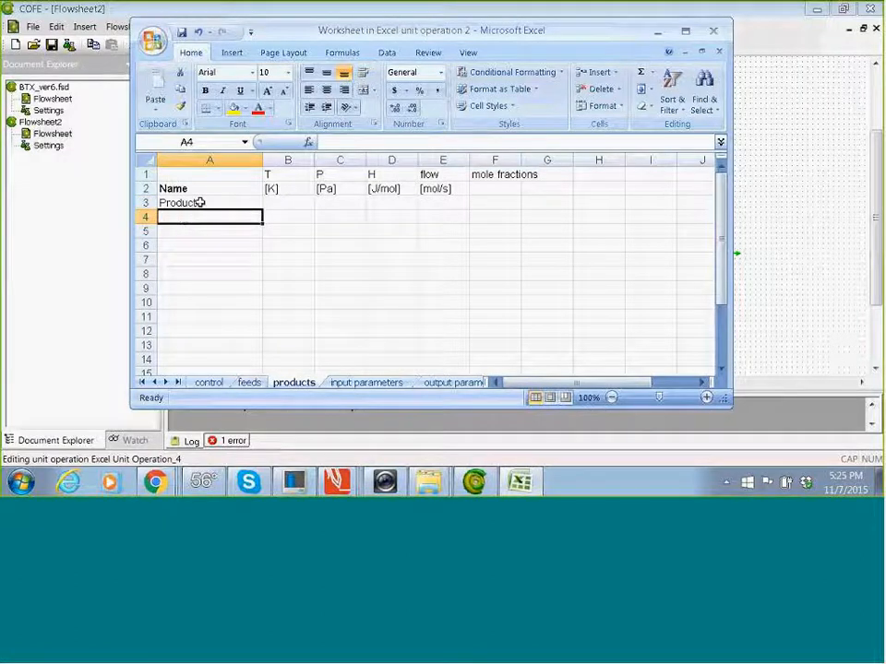
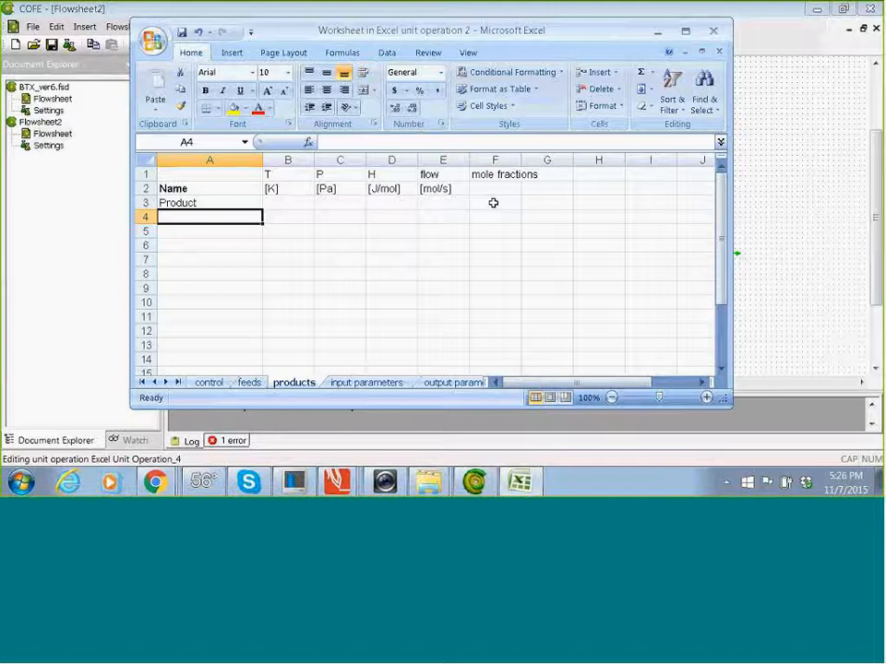
Add an input parameter named "umbc" in row 2 of the input parameters sheet with a value of 100.
click(363, 383)
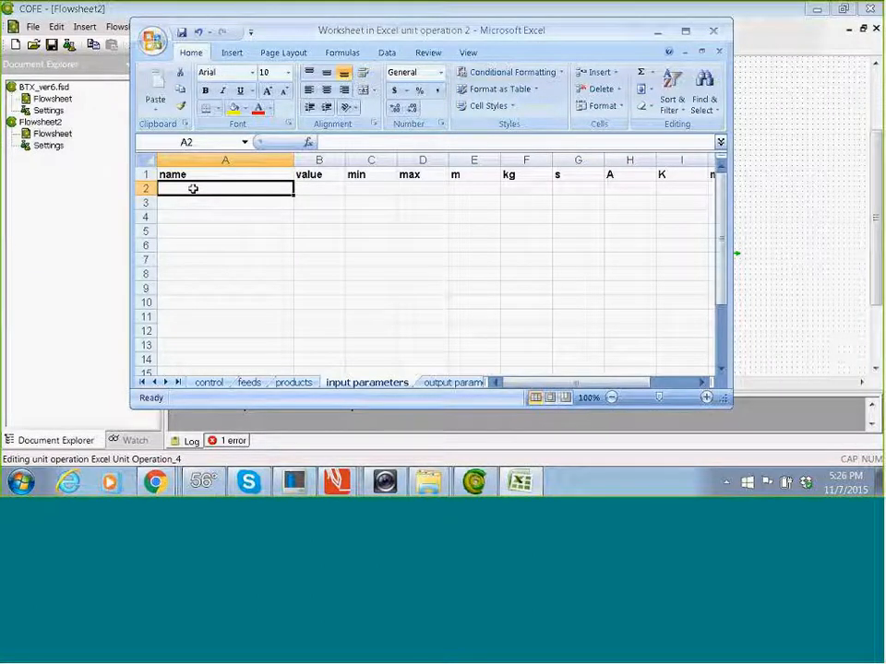
text(umbc)
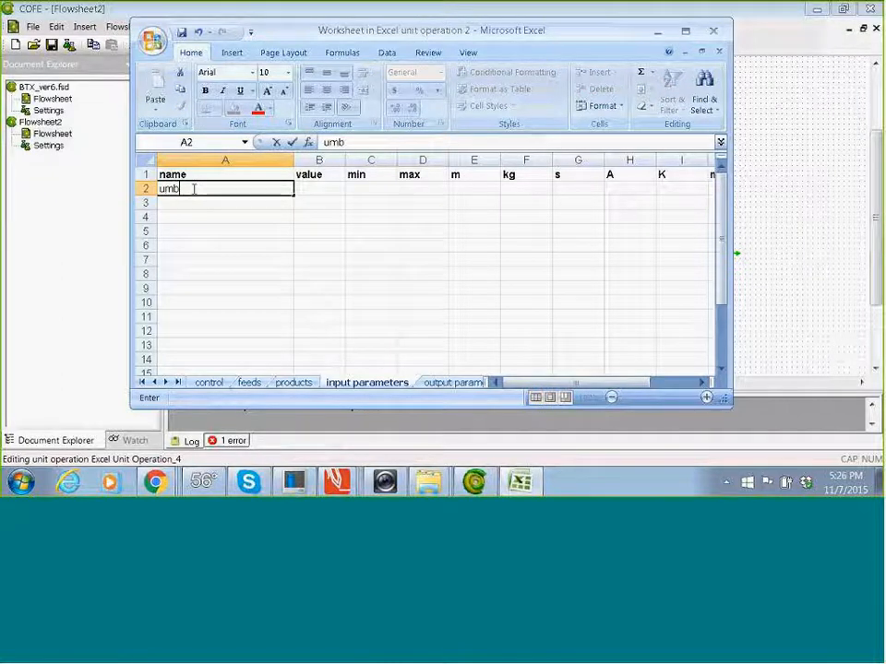
key(Return)
click(193, 189)
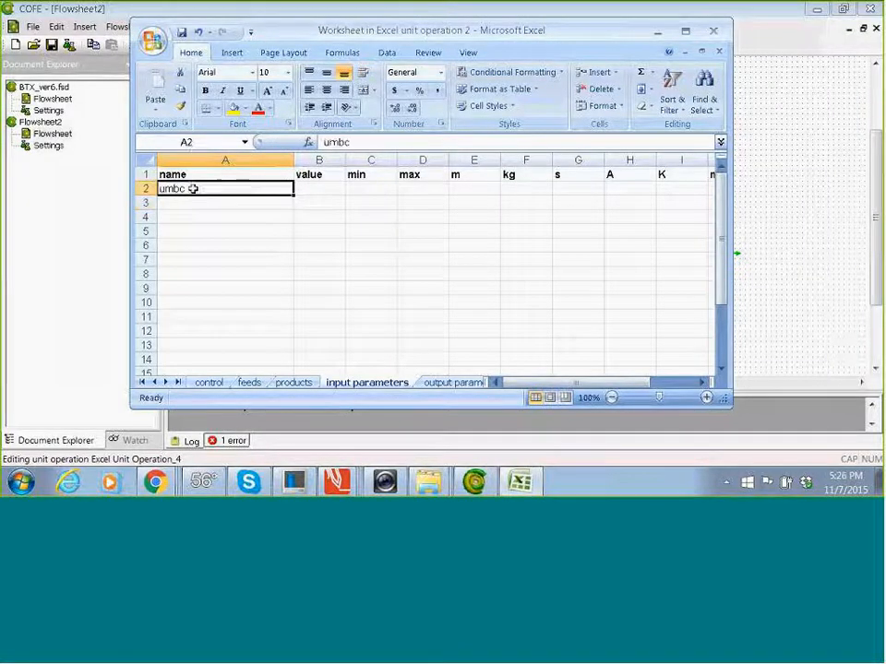
key(Right)
text(100)
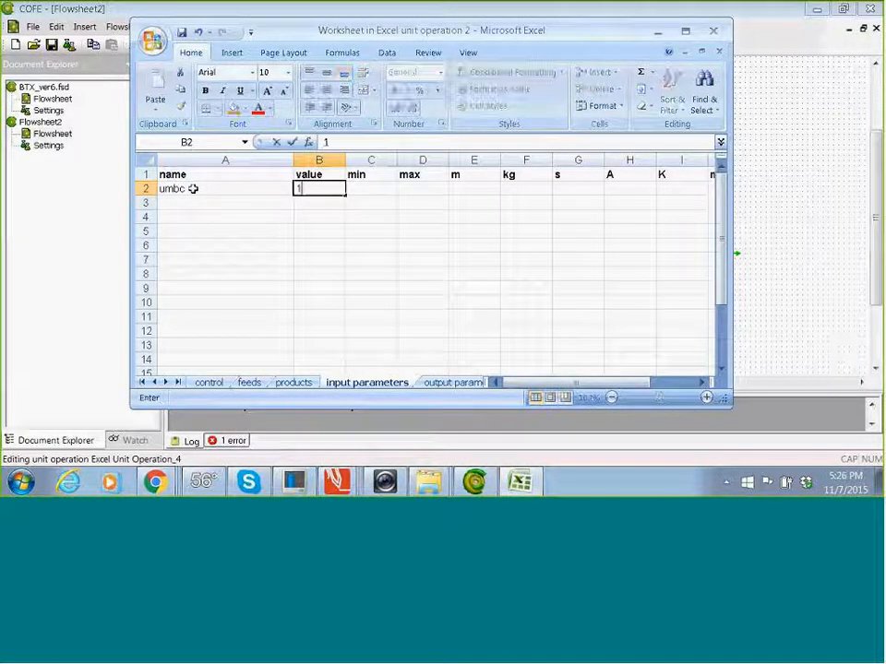
key(Return)
key(Up)
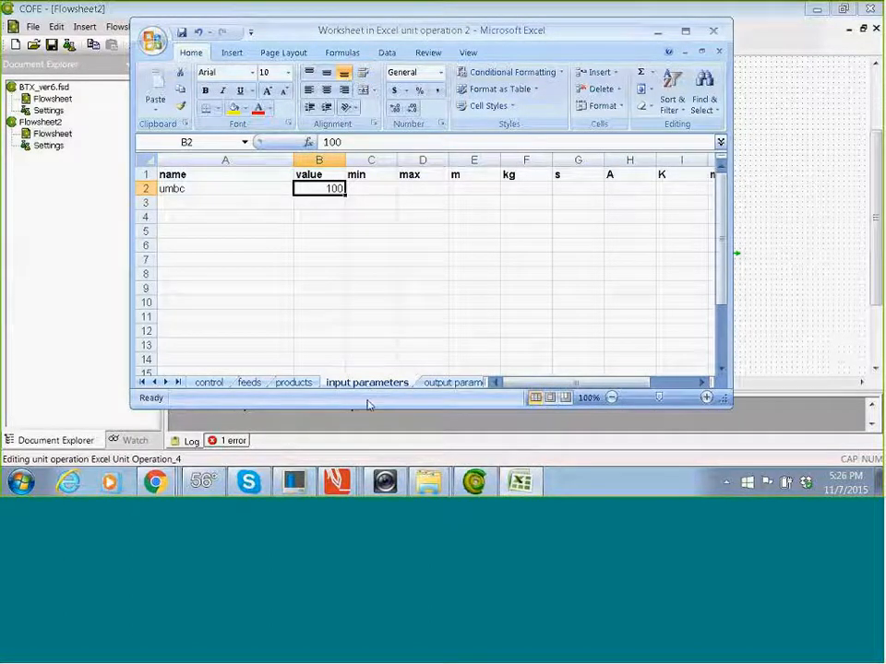
Look through the workbook's remaining sheet names up to calculations and return to the feeds sheet.
click(166, 382)
click(166, 382)
click(166, 382)
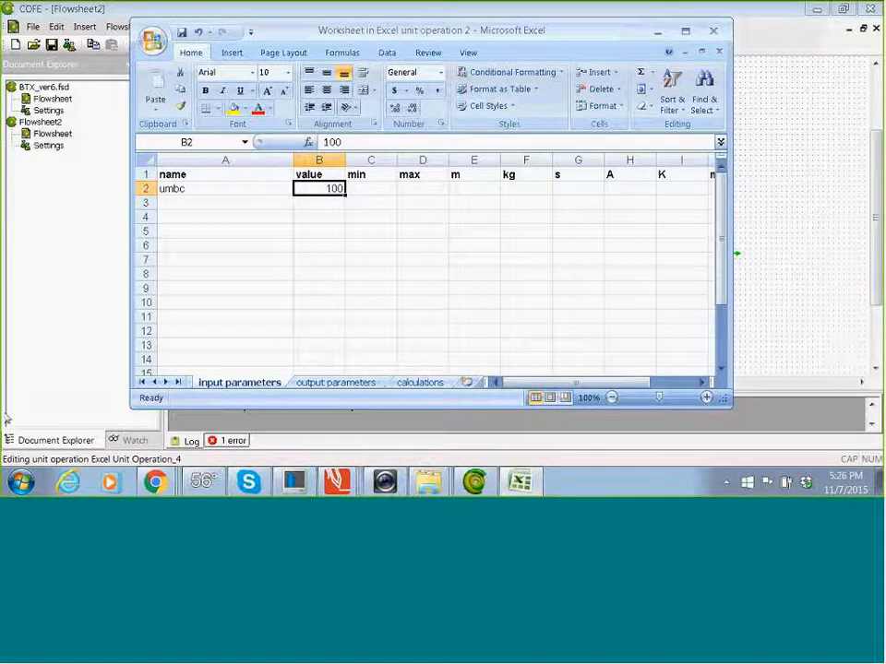
click(153, 382)
click(153, 382)
click(153, 381)
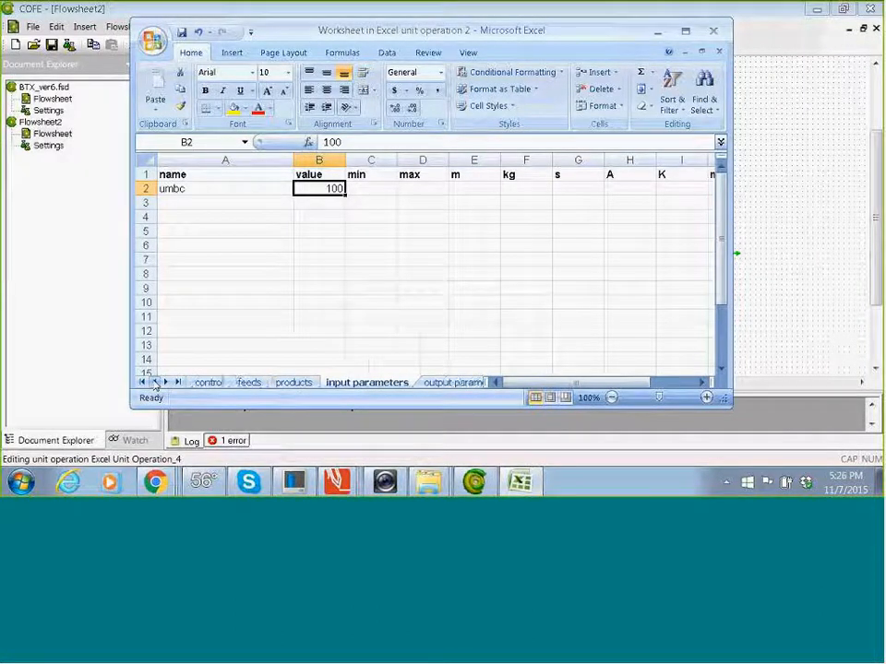
click(249, 386)
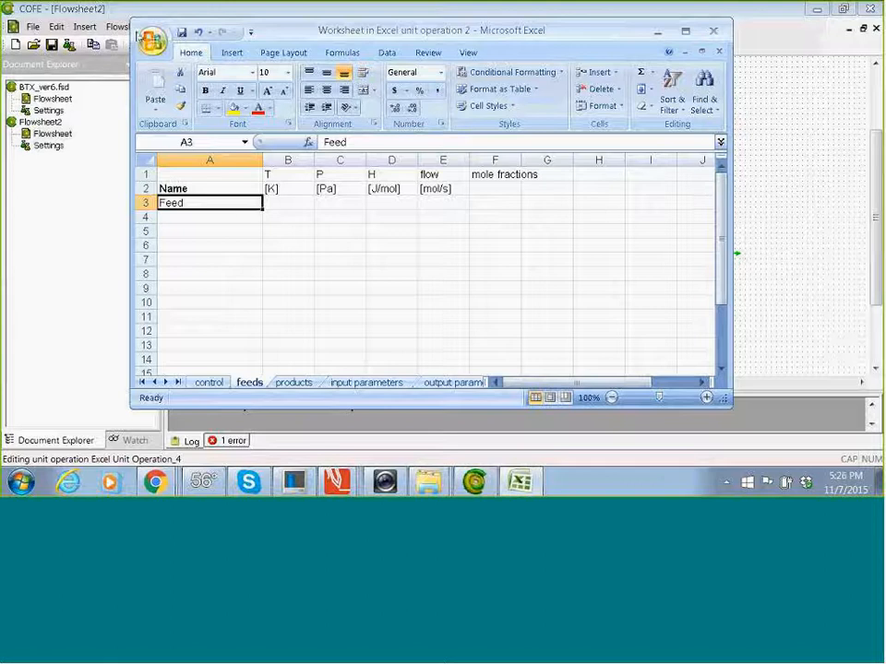
Update the Excel unit operation with the edited worksheet and close the workbook to return to the flowsheet.
click(147, 39)
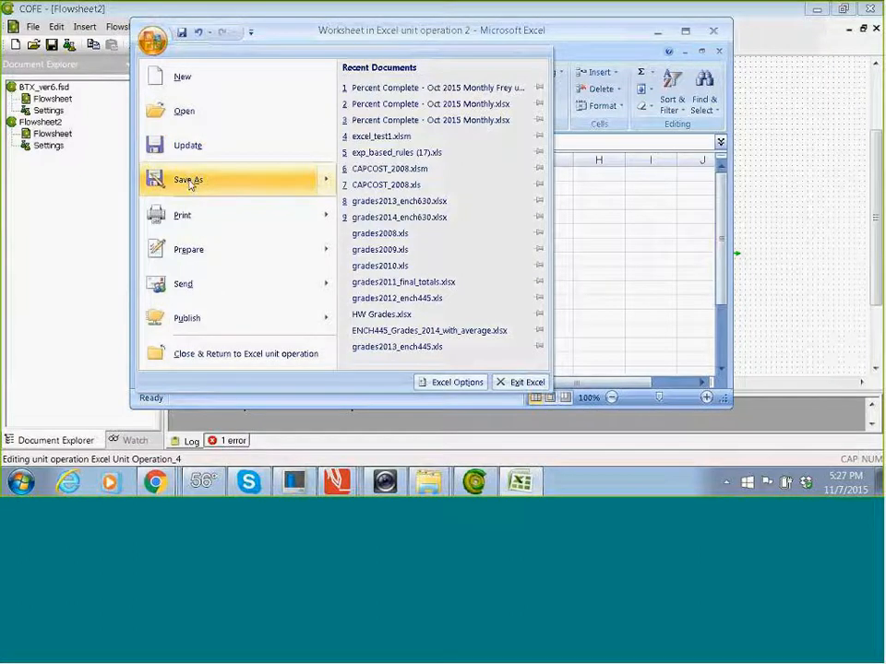
mouse_move(191, 182)
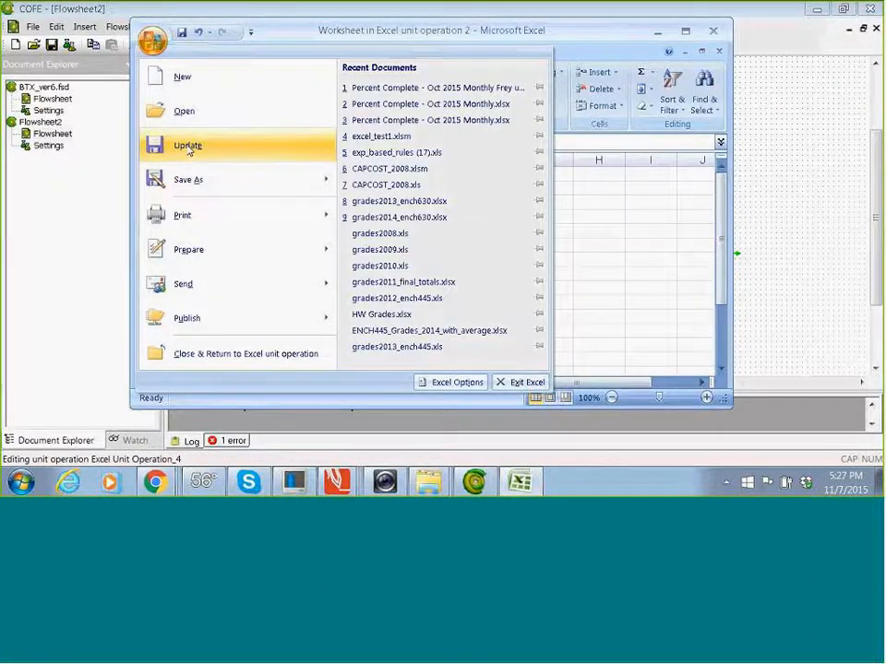
click(189, 147)
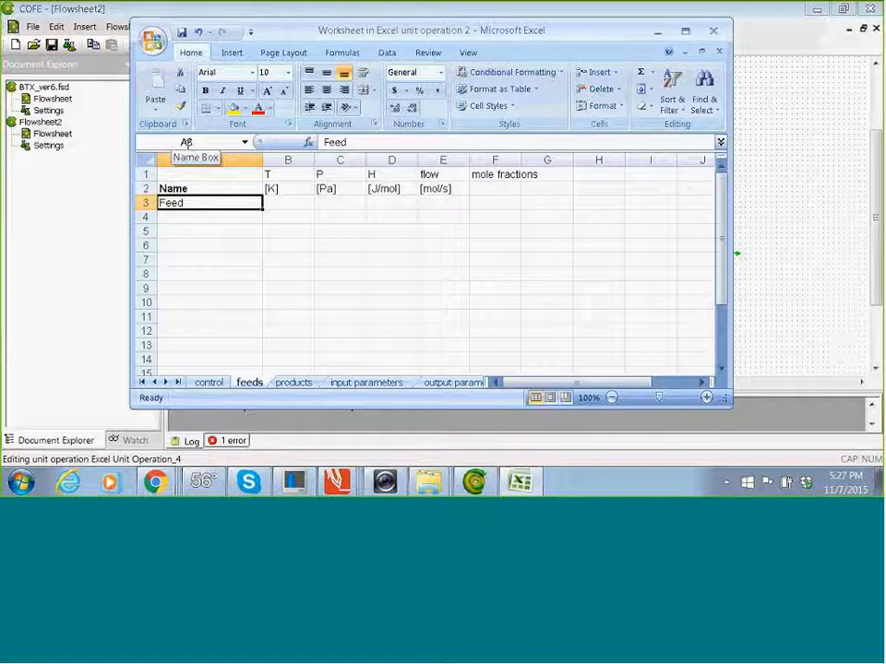
click(152, 41)
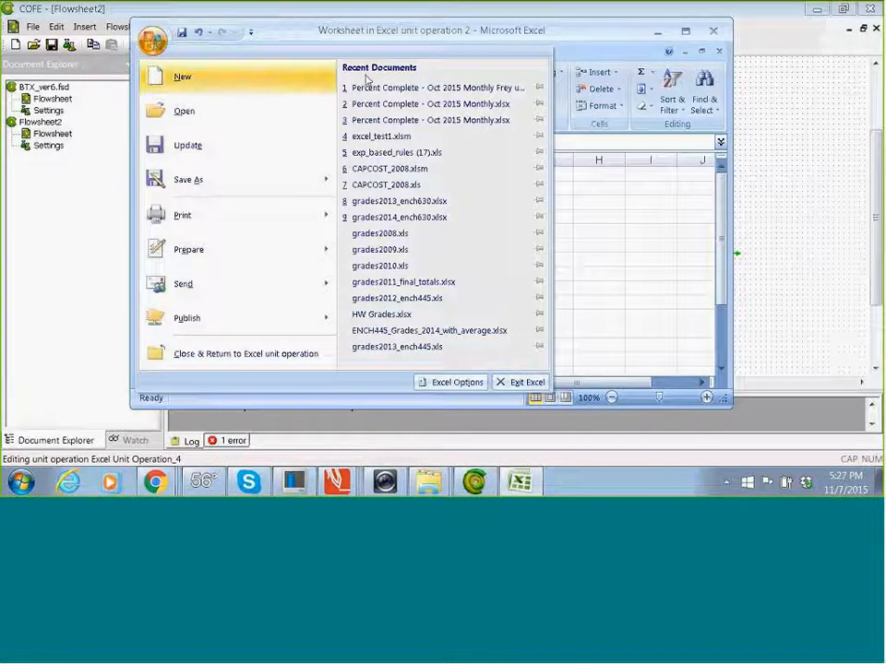
click(658, 30)
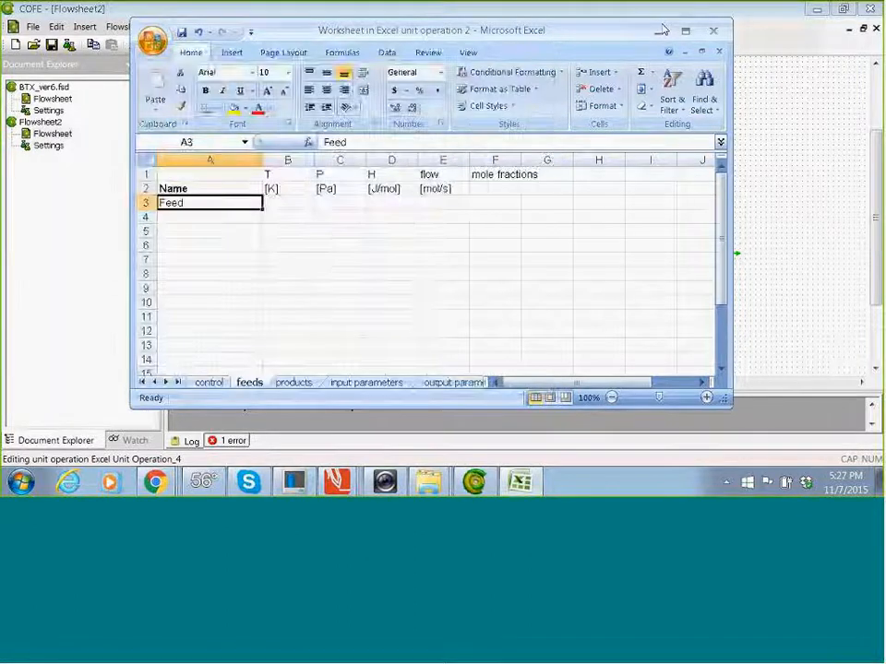
double_click(438, 319)
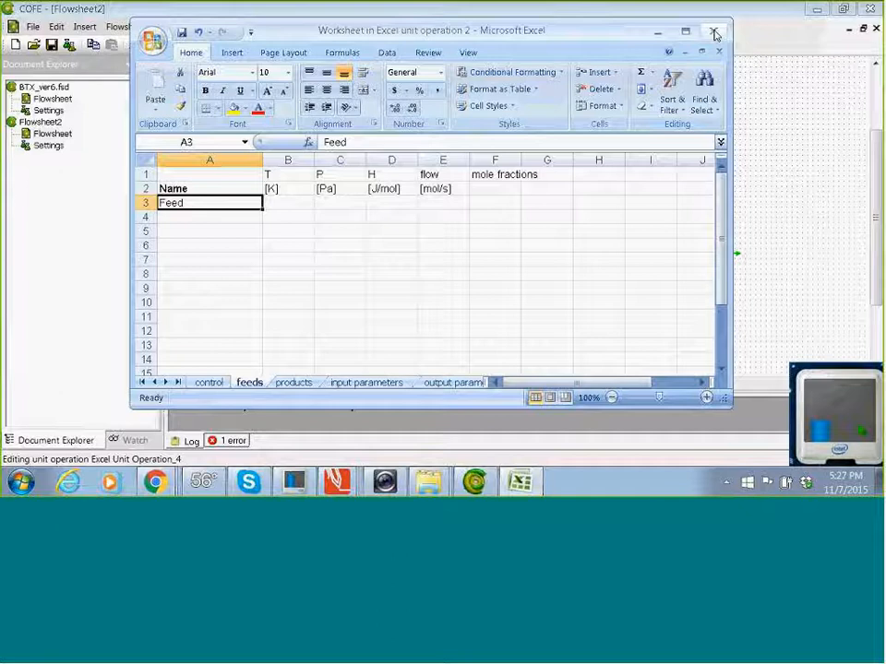
click(714, 34)
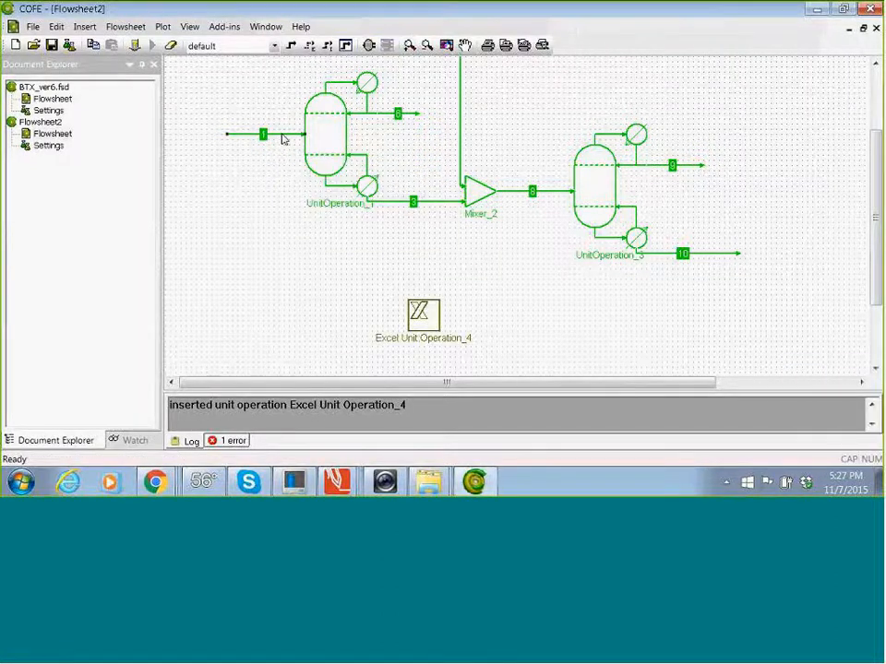
Reroute stream 1 from the first column to the Excel unit operation's feed and reopen the unit's worksheet without registration.
drag(302, 134, 421, 316)
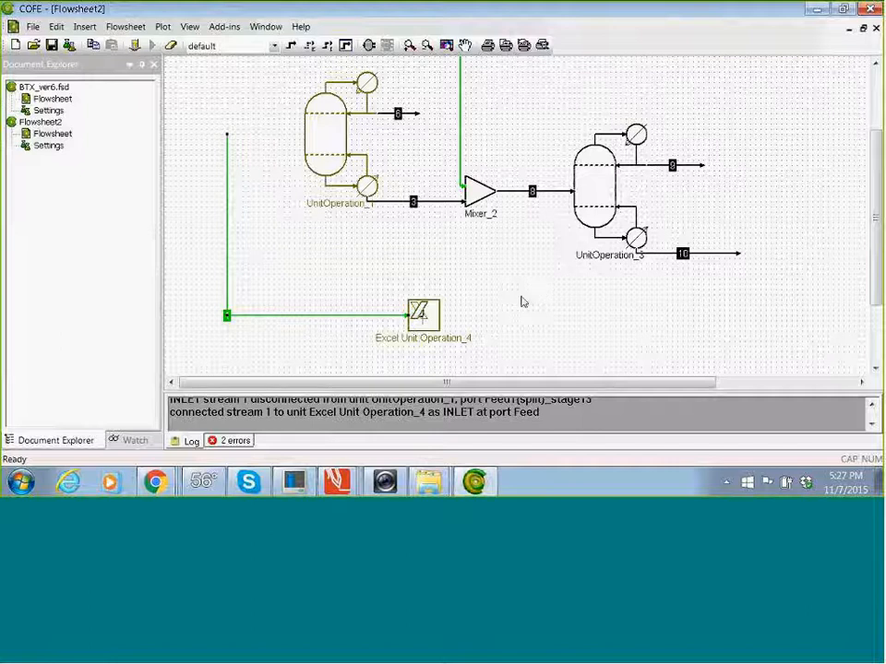
right_click(421, 315)
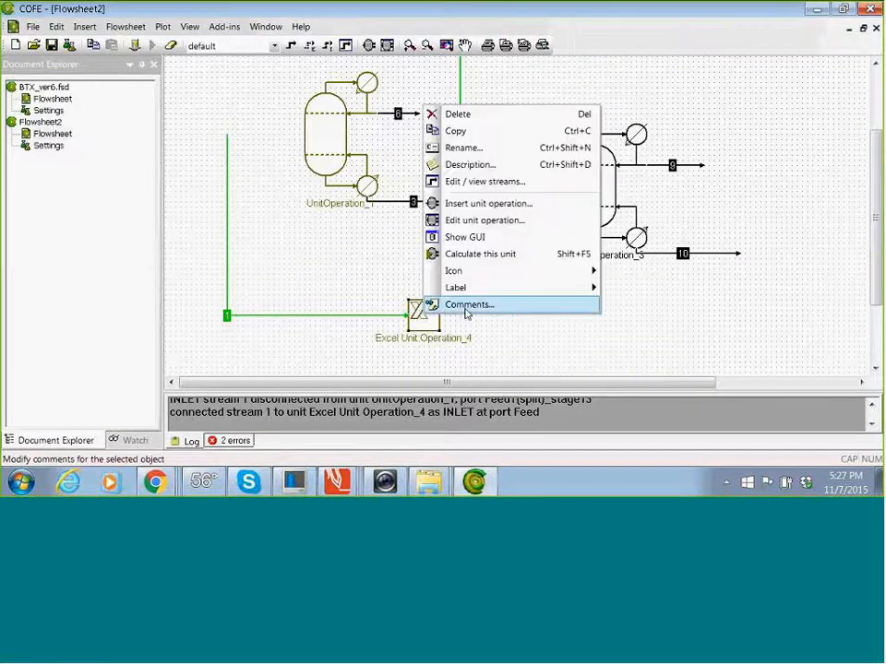
click(473, 239)
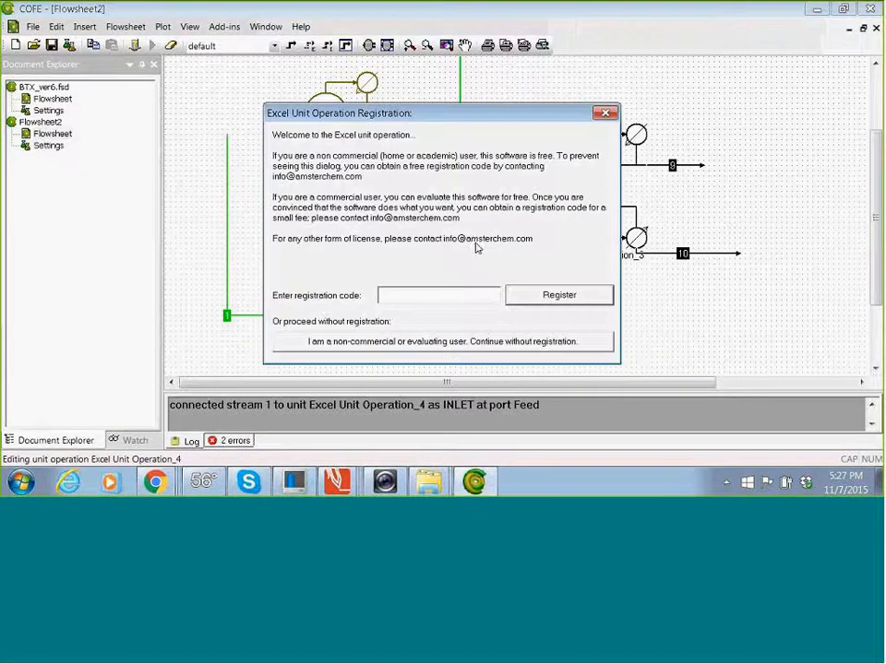
click(451, 343)
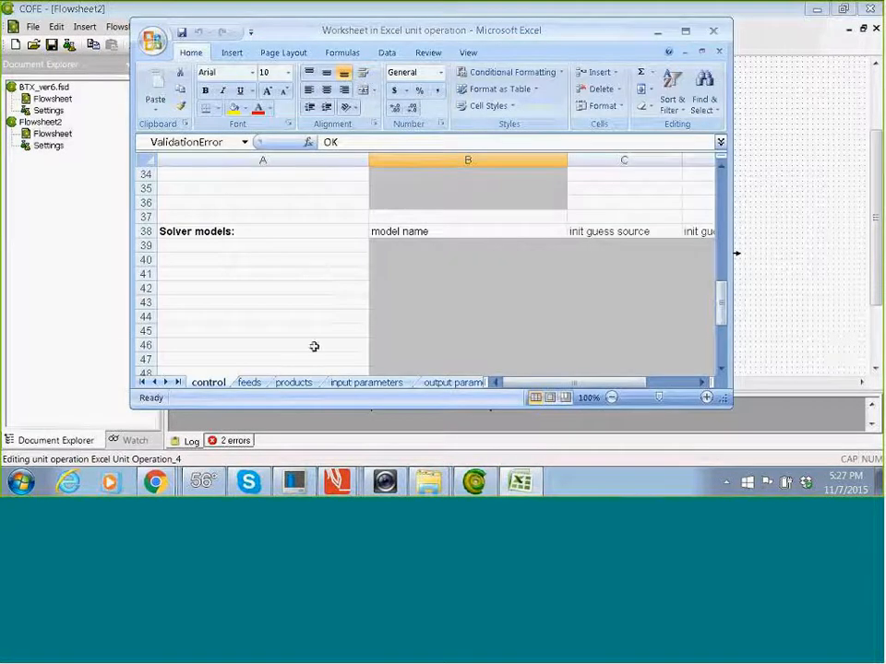
Examine the connected feed's temperature, pressure, enthalpy, flow and mole fractions on the feeds sheet.
click(249, 382)
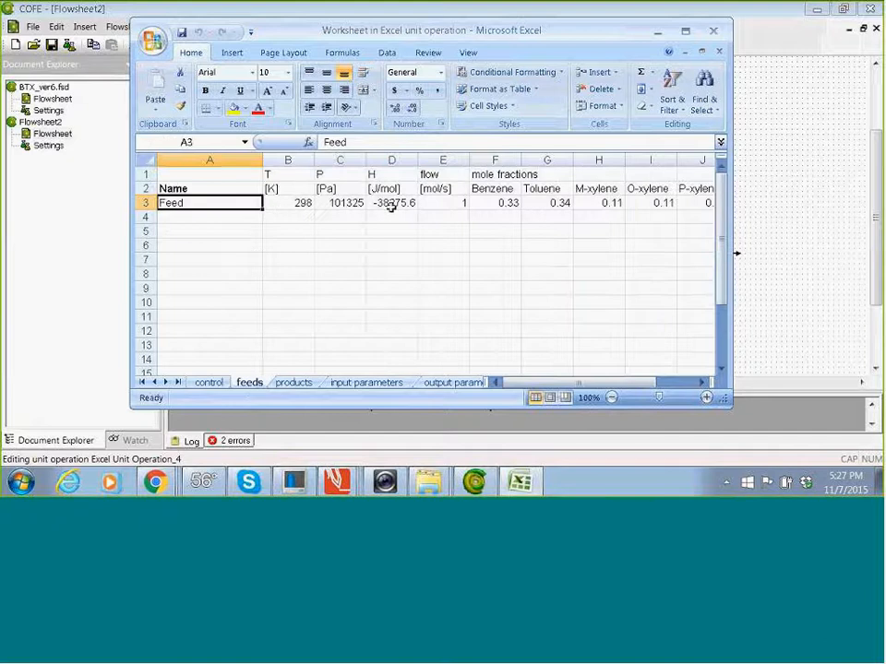
mouse_move(550, 387)
mouse_down()
mouse_move(557, 385)
mouse_move(548, 387)
mouse_up()
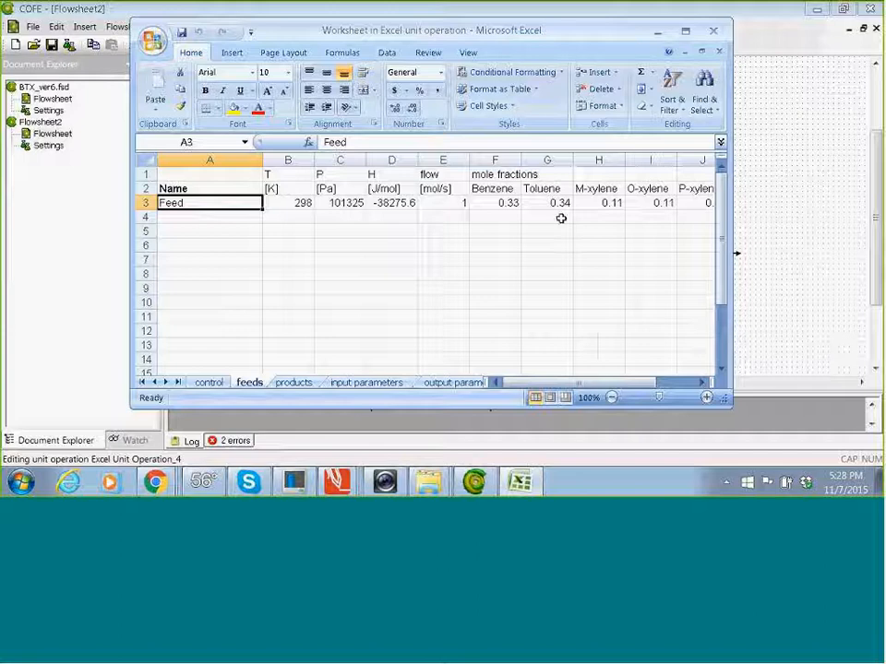
mouse_move(587, 385)
mouse_down()
mouse_move(599, 386)
mouse_move(587, 386)
mouse_up()
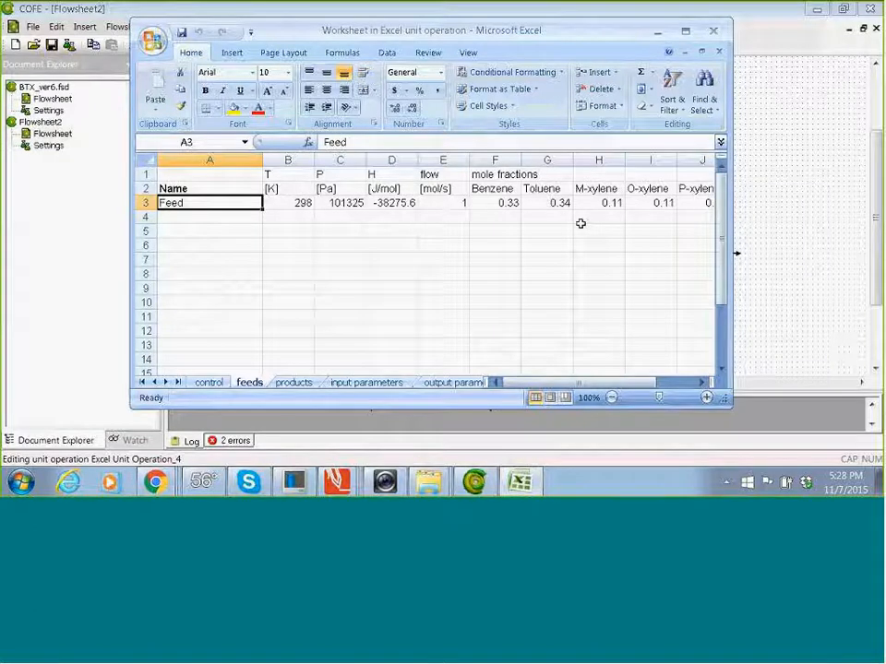
Enter the label "feeds" in cell A3 of the calculations sheet.
click(166, 383)
click(165, 383)
click(165, 382)
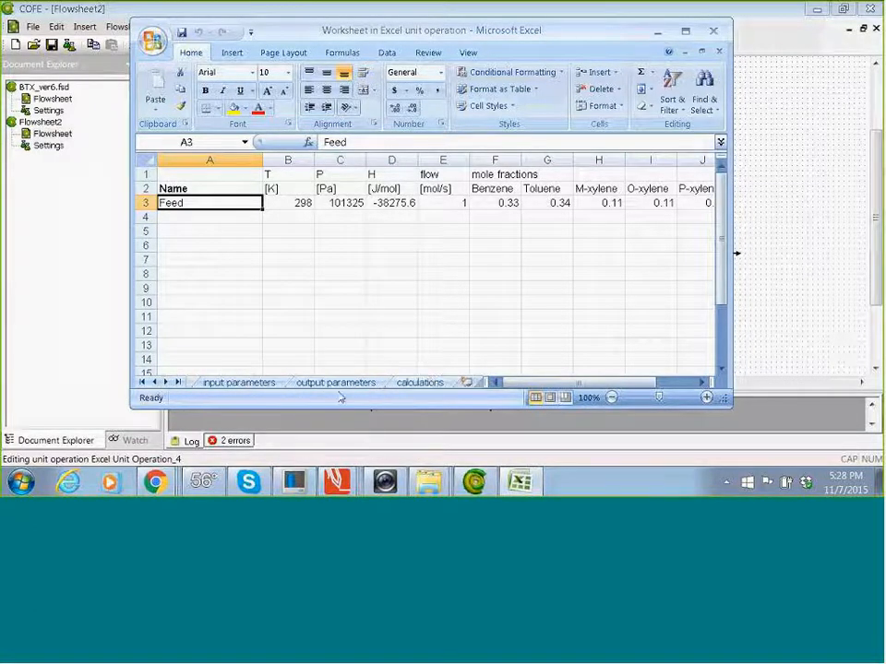
click(420, 381)
click(190, 201)
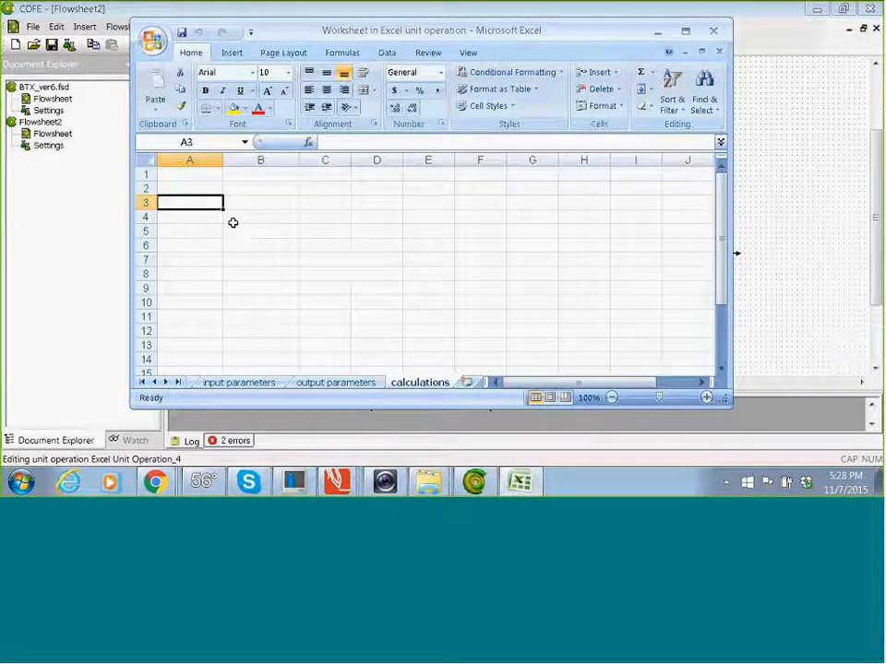
text(fe)
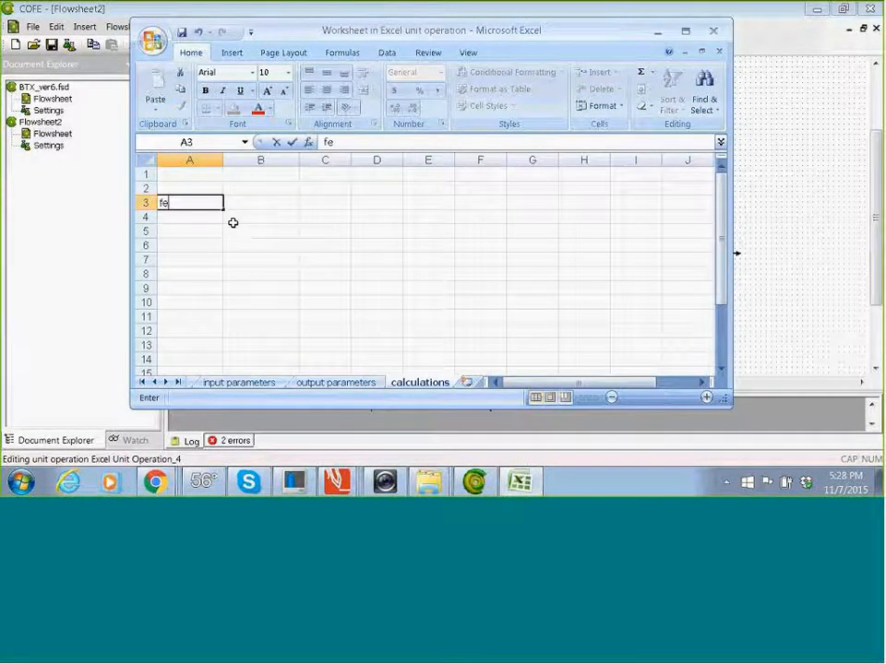
text(eds)
key(Return)
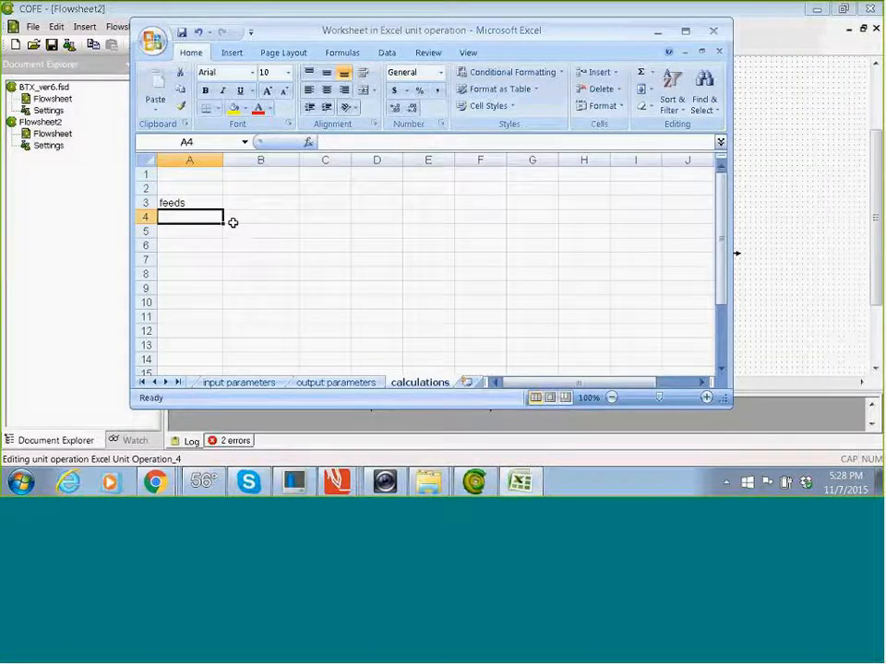
Enter the formula ='feeds'!b3 in cell B3 of the calculations sheet, beside the "feeds" label.
key(Up)
key(Right)
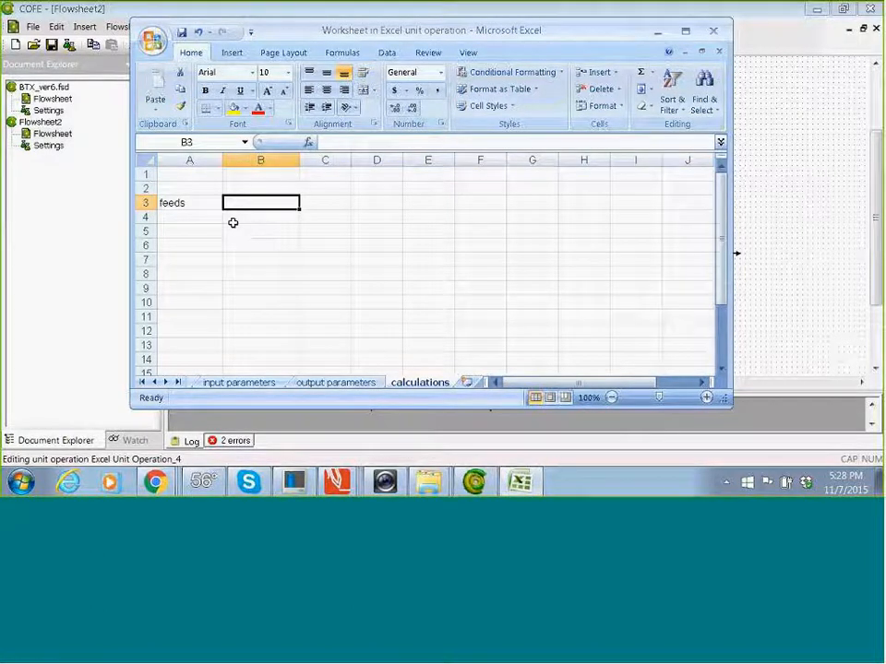
text(=)
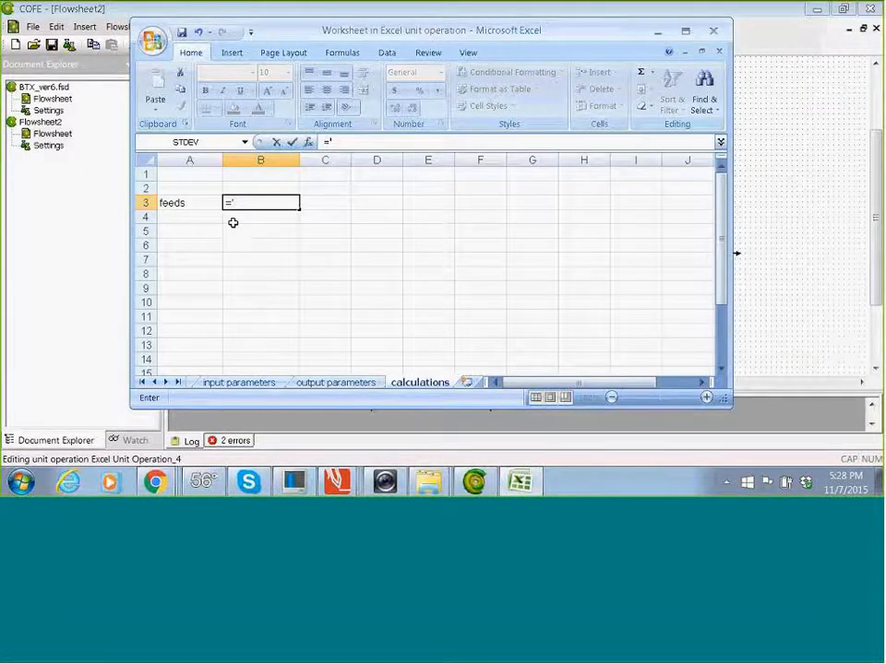
text(eeds)
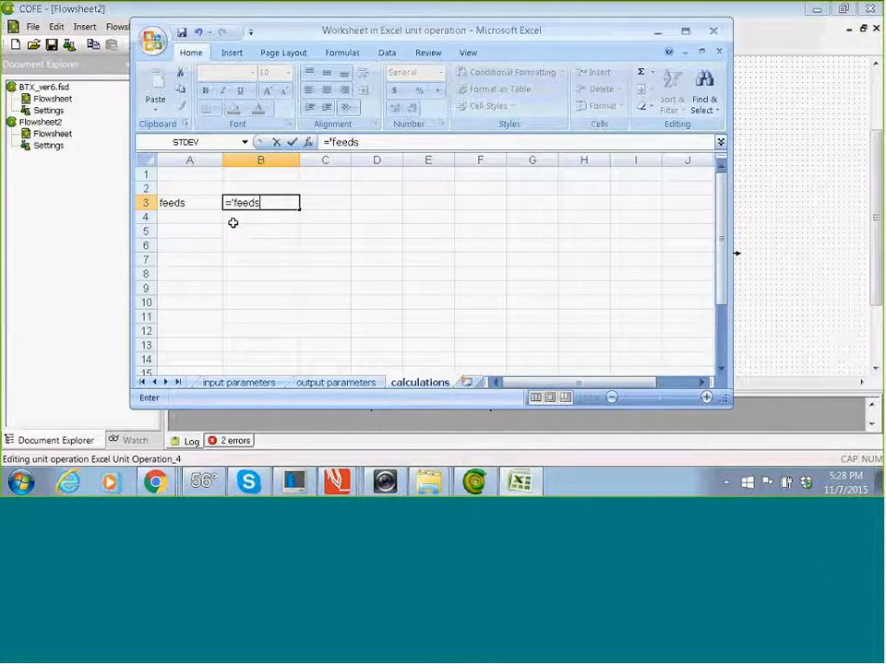
text(')
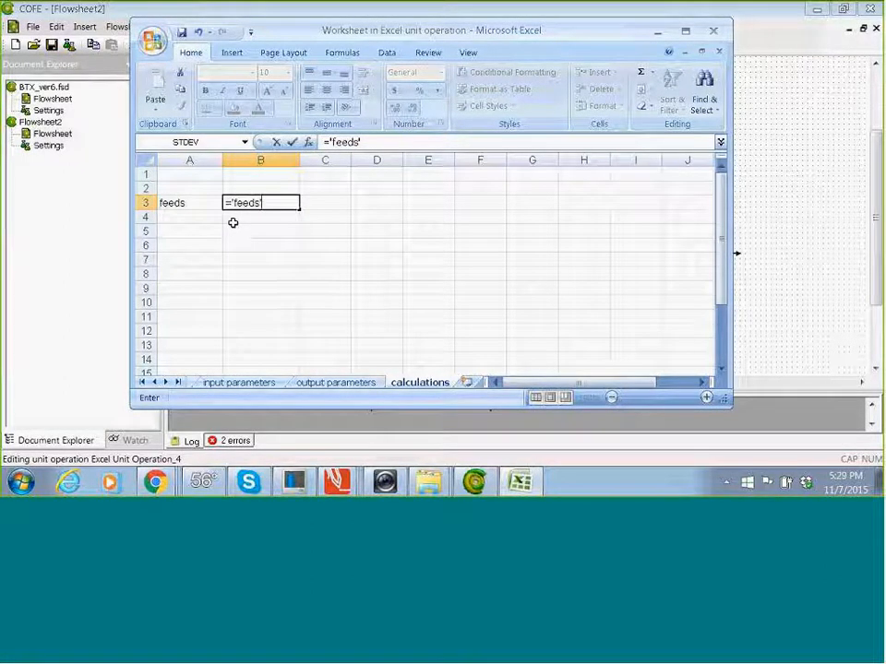
text(!)
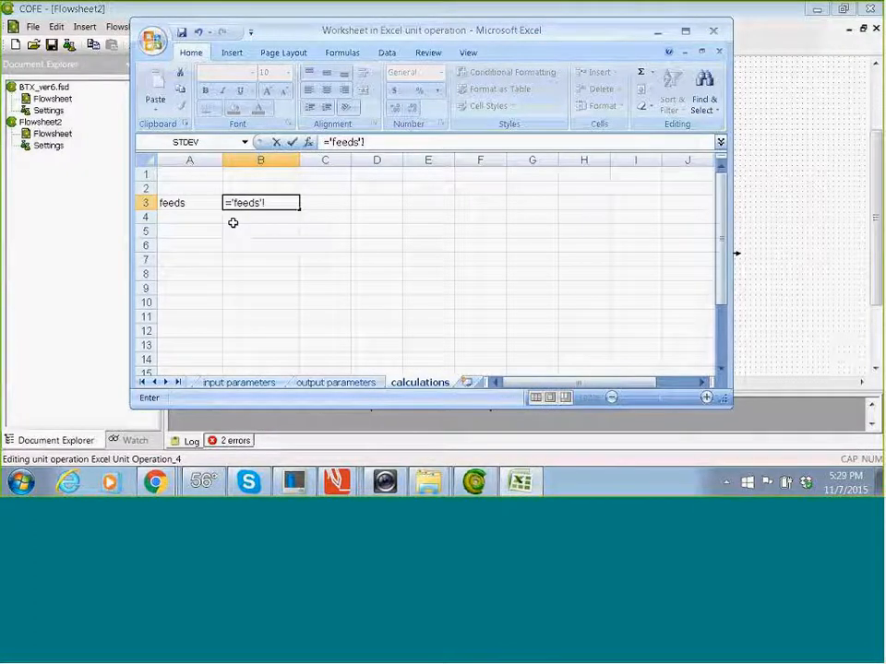
text(b3)
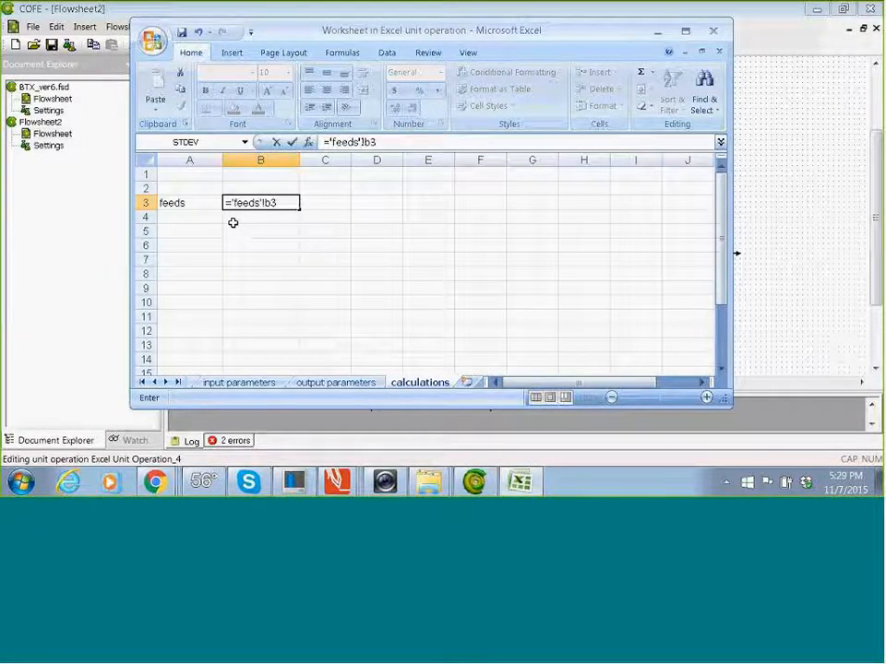
key(Return)
Copy the formula in B3 of the calculations sheet across cells C3 to J3.
key(Up)
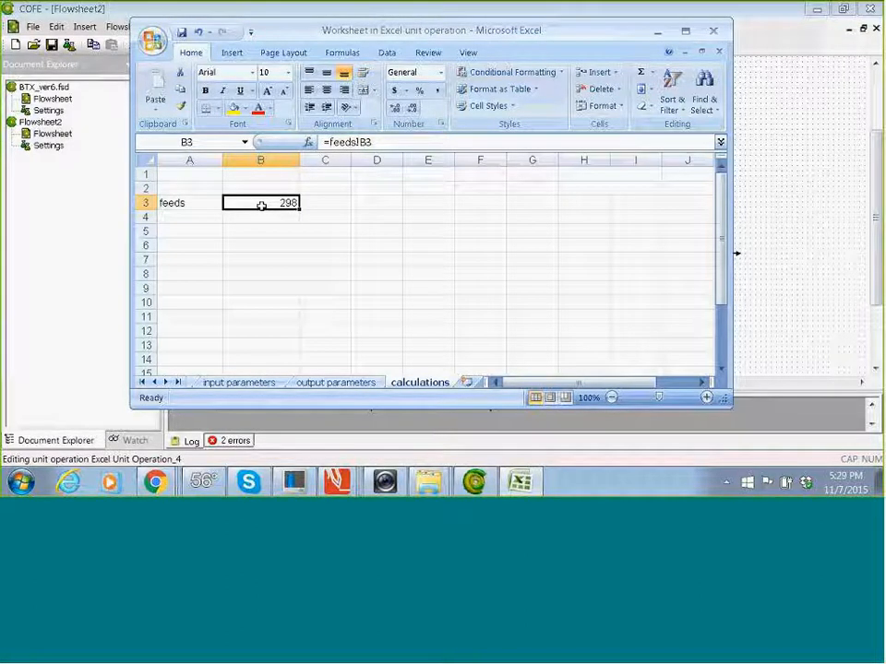
right_click(260, 204)
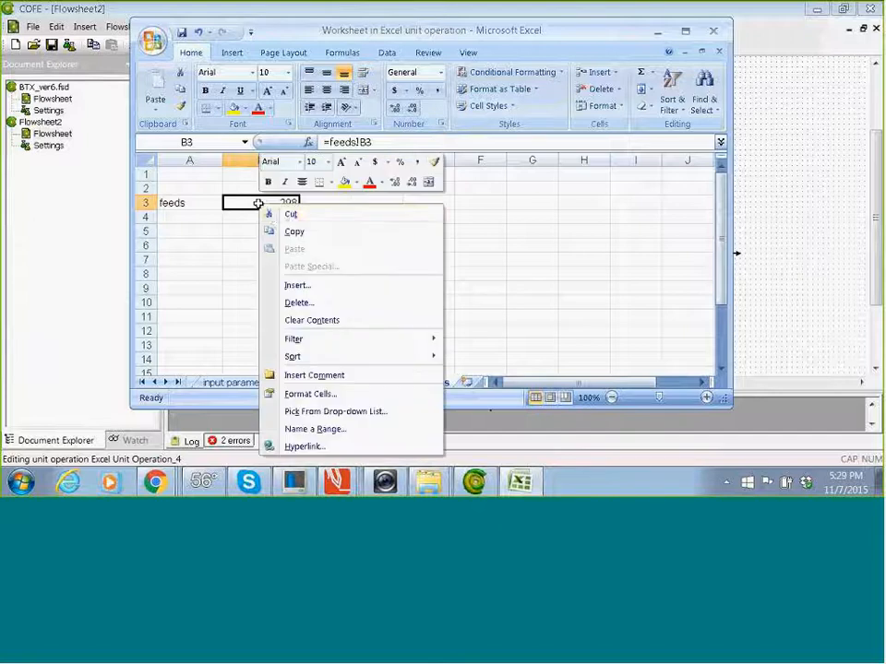
click(310, 236)
drag(327, 201, 699, 202)
right_click(428, 204)
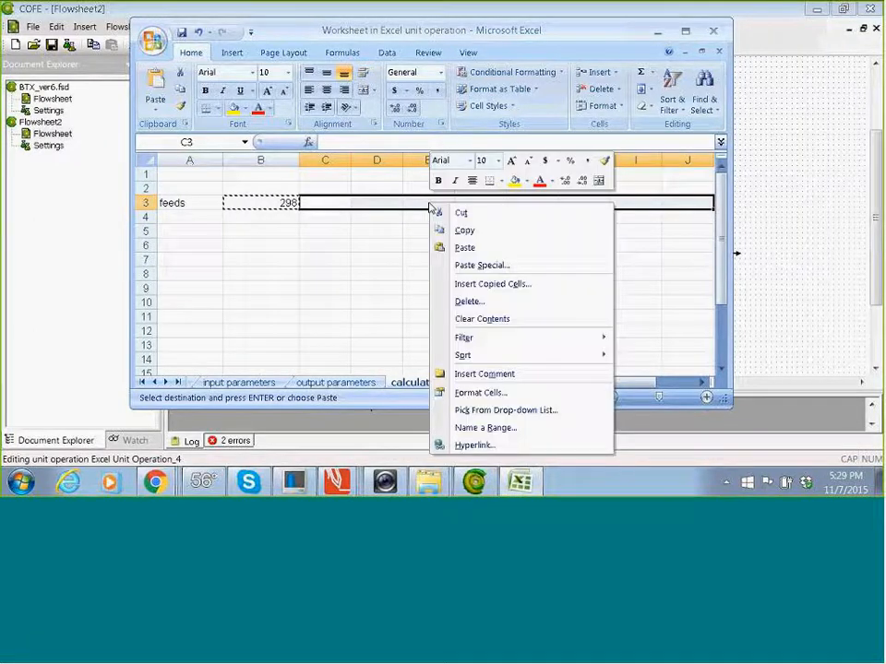
click(462, 246)
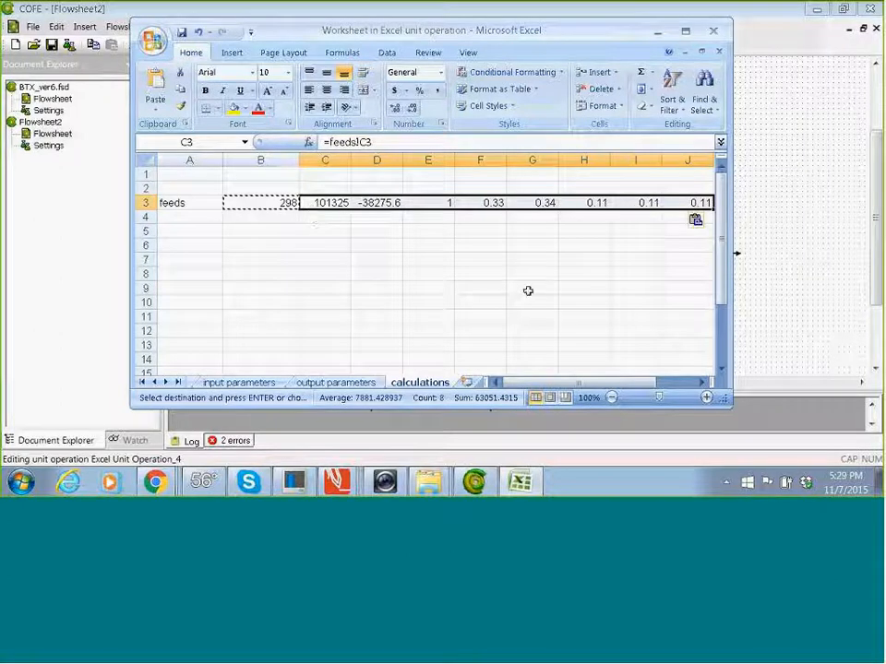
Enter the label "products" in cell A6 of the calculations sheet.
click(200, 245)
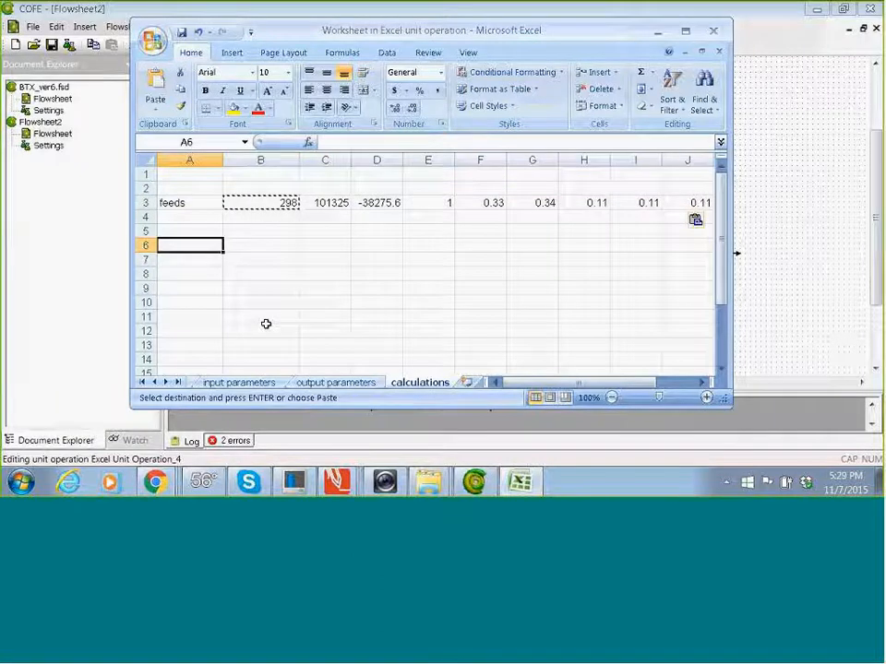
text(prod)
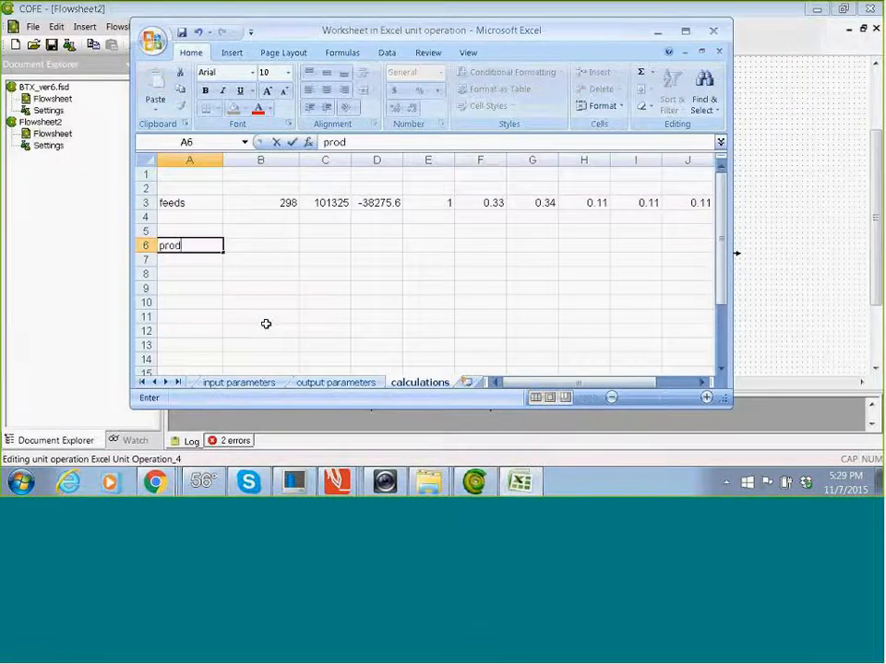
text(ucts)
key(Return)
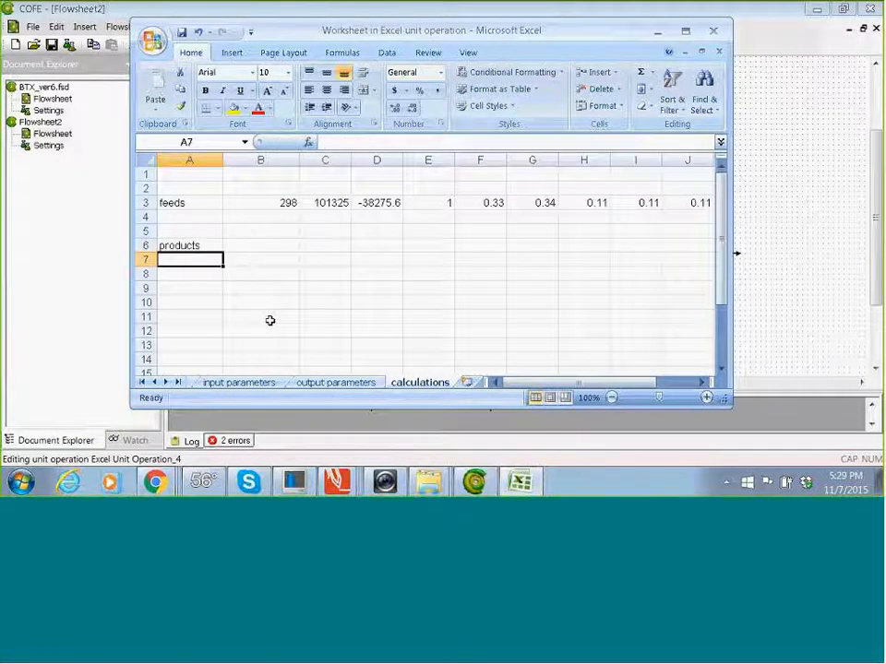
Enter the formula =b3 in cell B6, beside the "products" label.
key(Up)
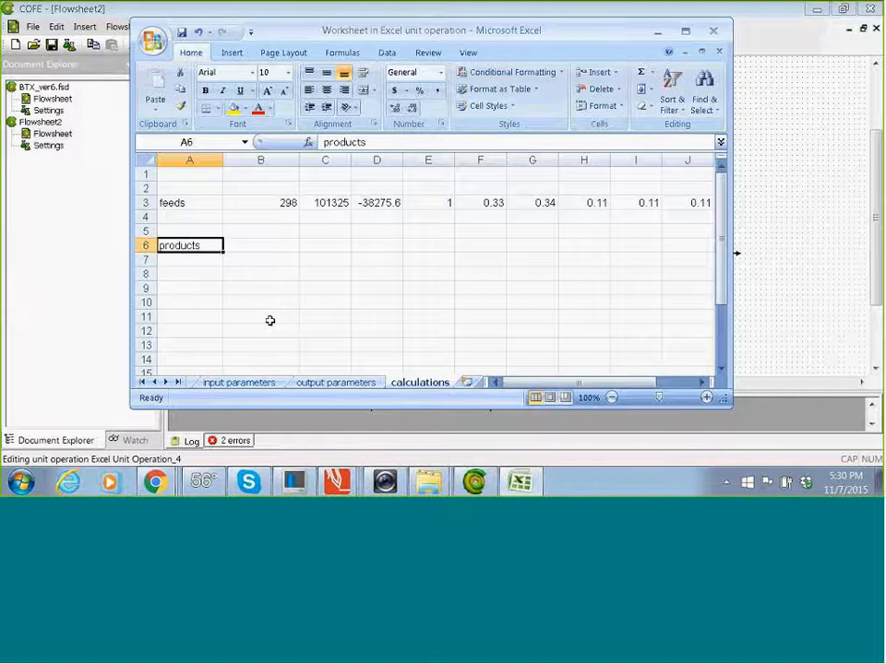
key(Tab)
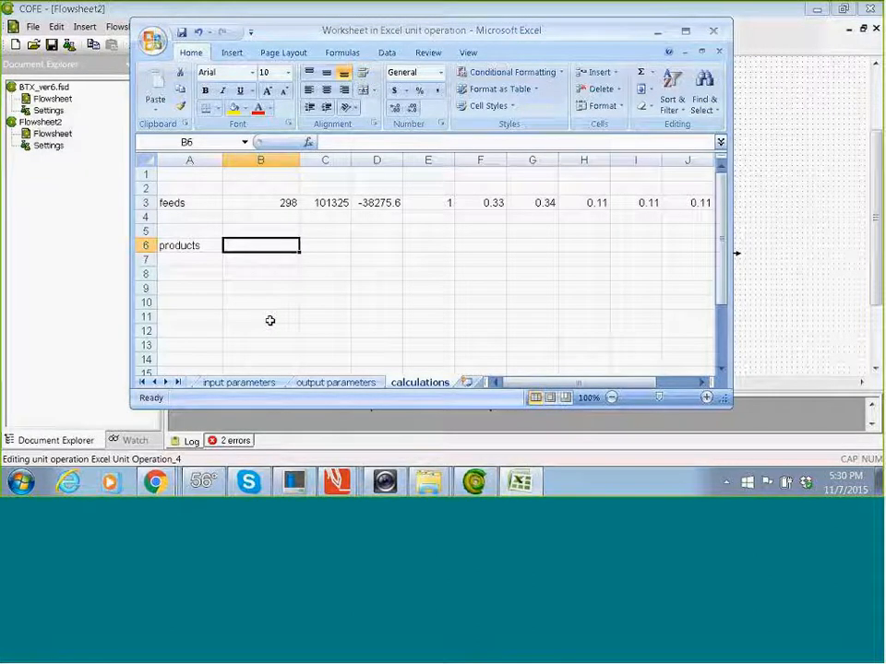
text(=b3)
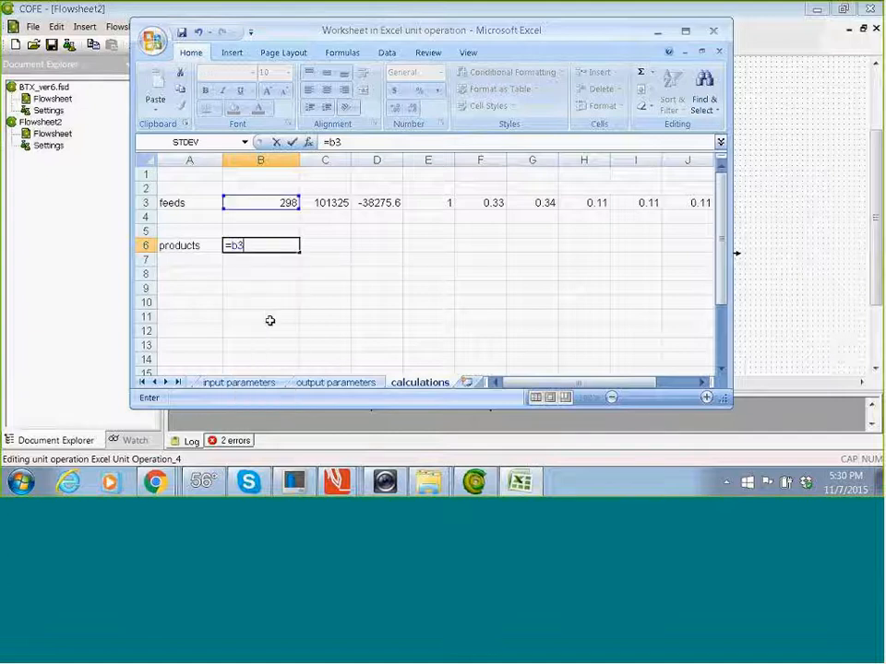
key(Return)
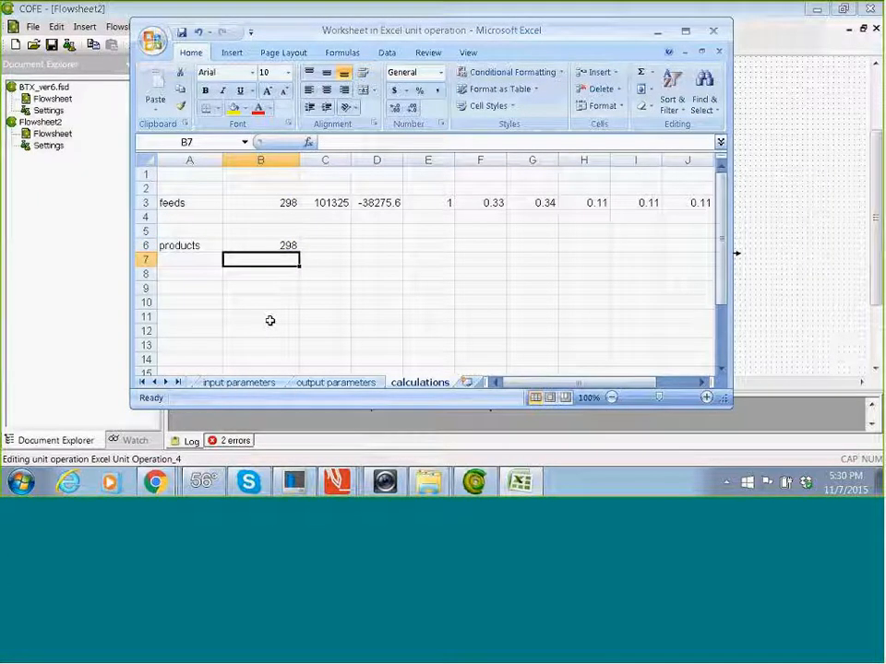
Copy the formula in B6 of the calculations sheet across cells C6 to J6.
click(282, 246)
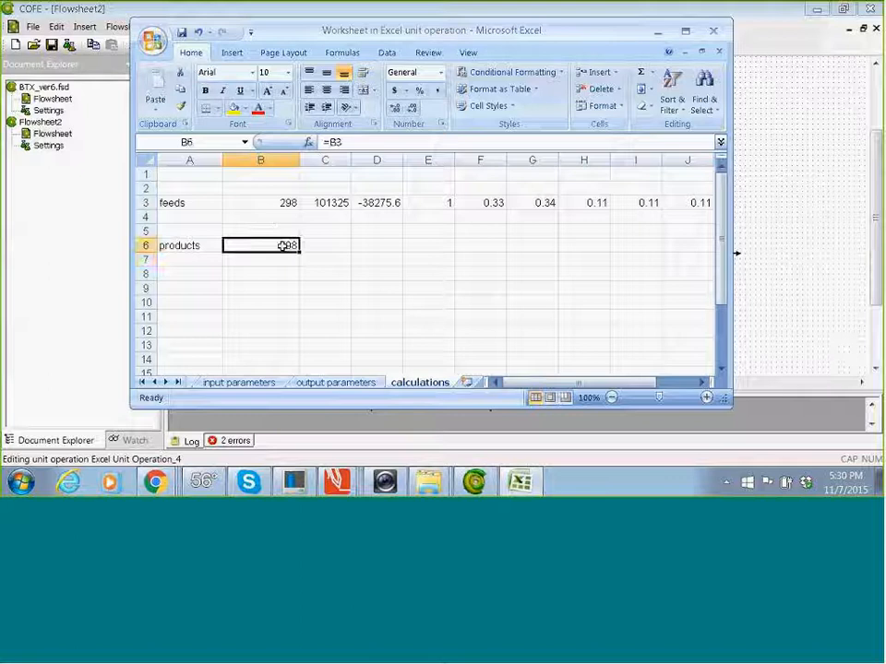
right_click(285, 245)
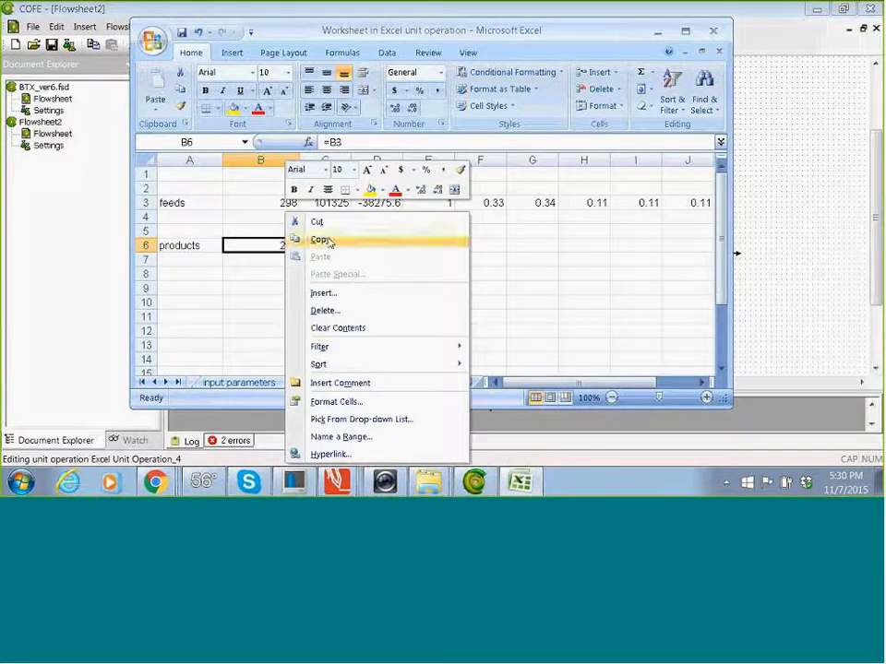
click(329, 242)
drag(332, 245, 674, 248)
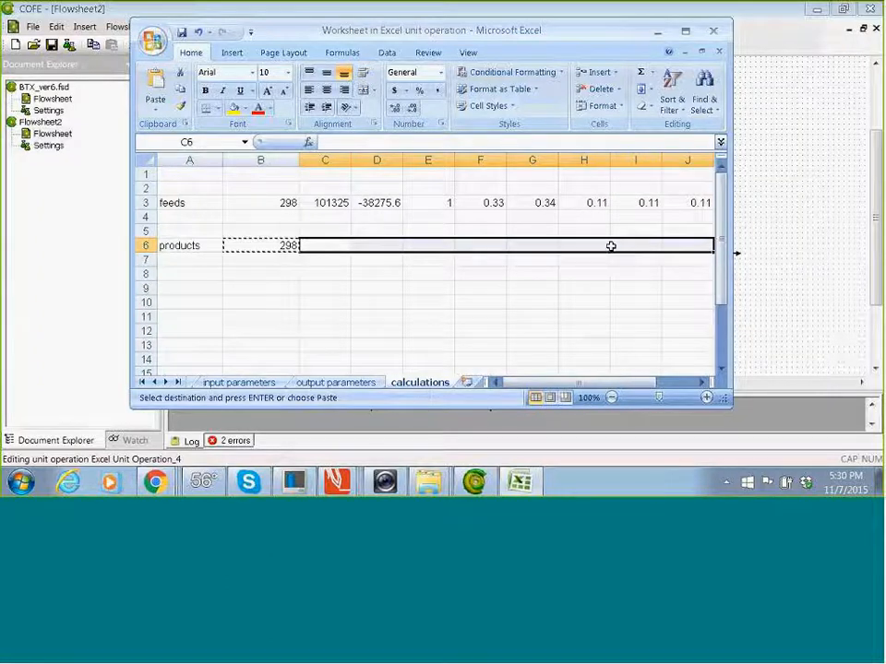
right_click(611, 245)
click(648, 257)
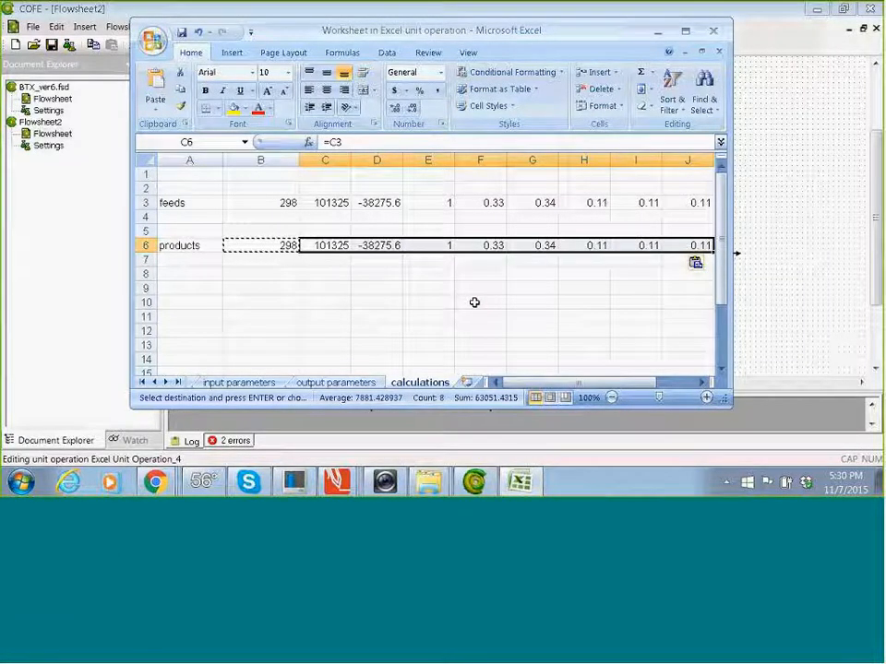
click(337, 244)
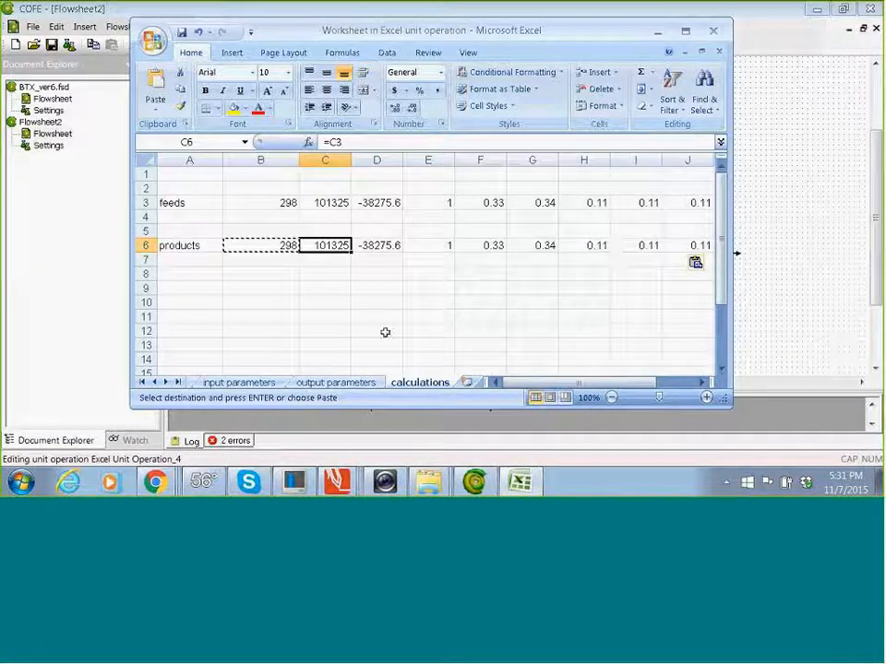
On the products sheet, enter the formula ='calculations'!b6 in cell B3 as the product's temperature.
click(153, 382)
click(153, 382)
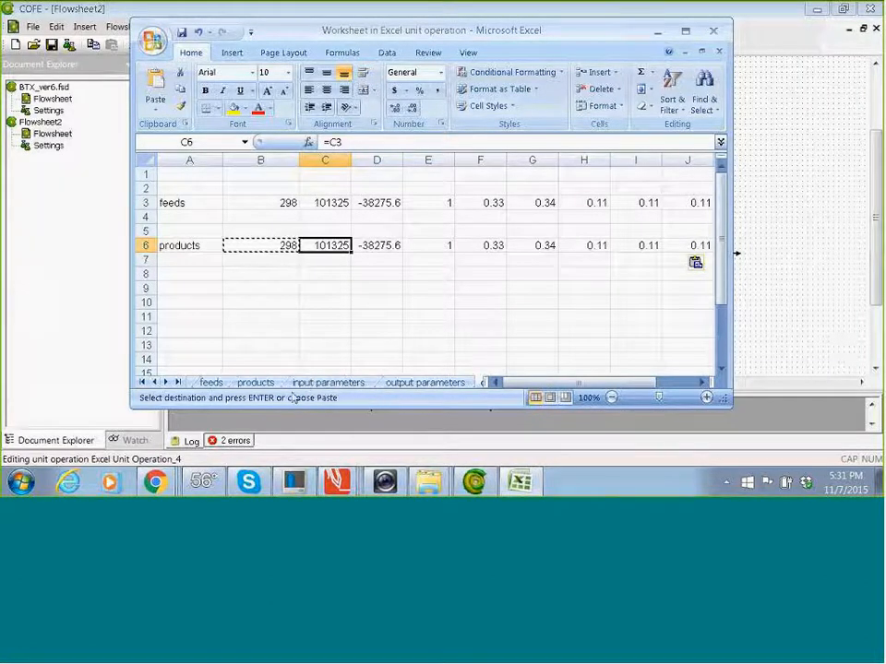
click(255, 382)
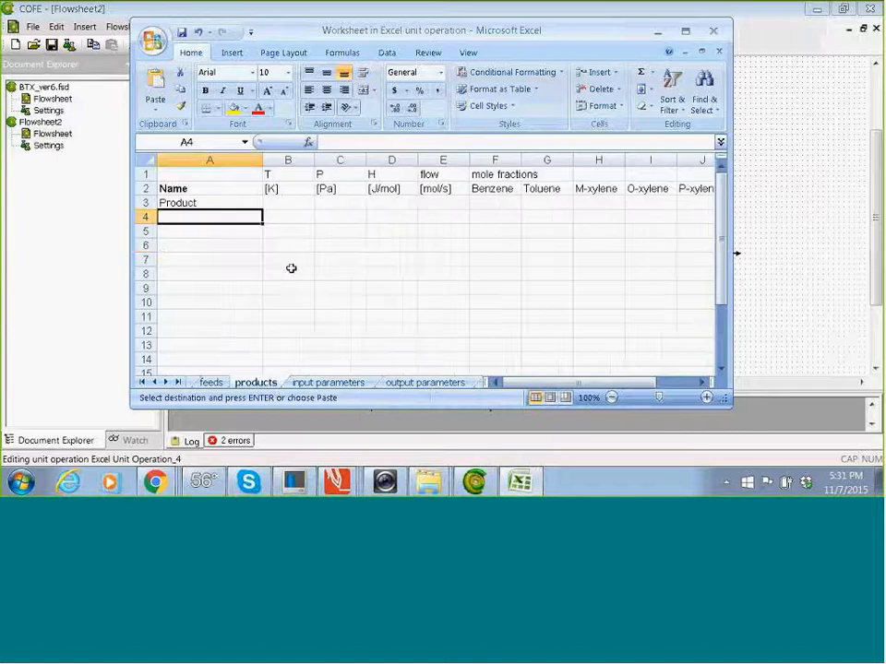
click(287, 202)
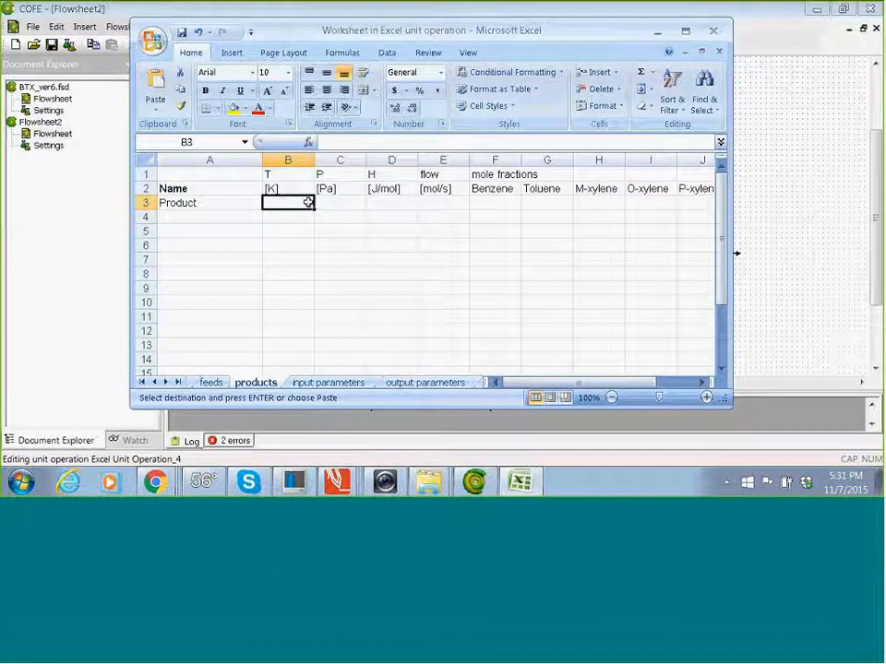
click(346, 141)
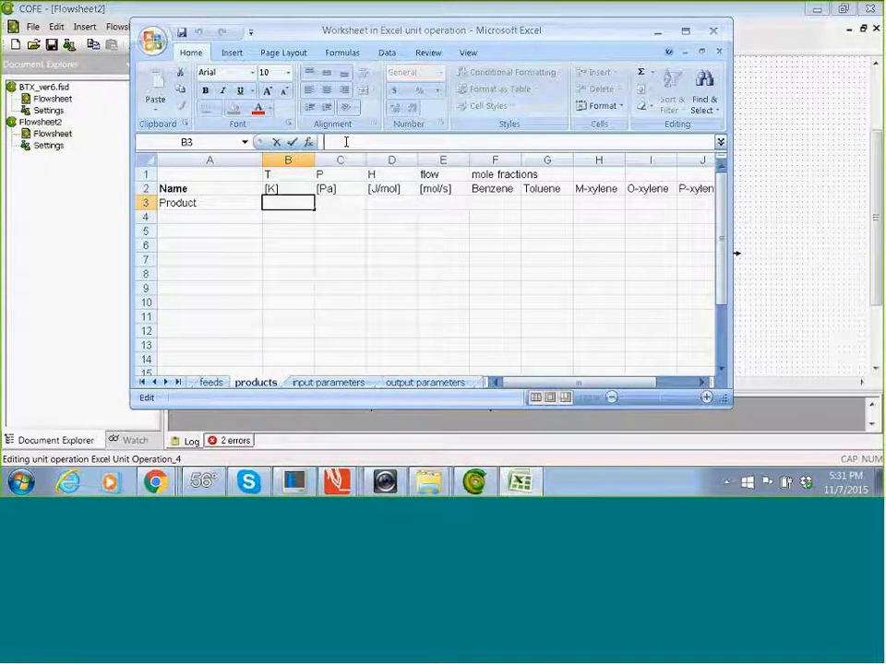
text(=)
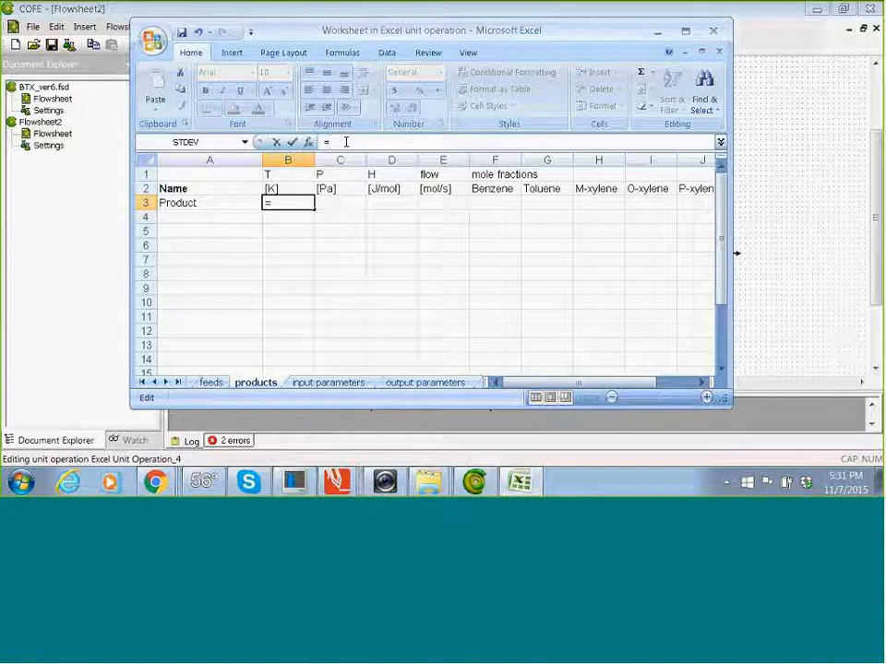
text(')
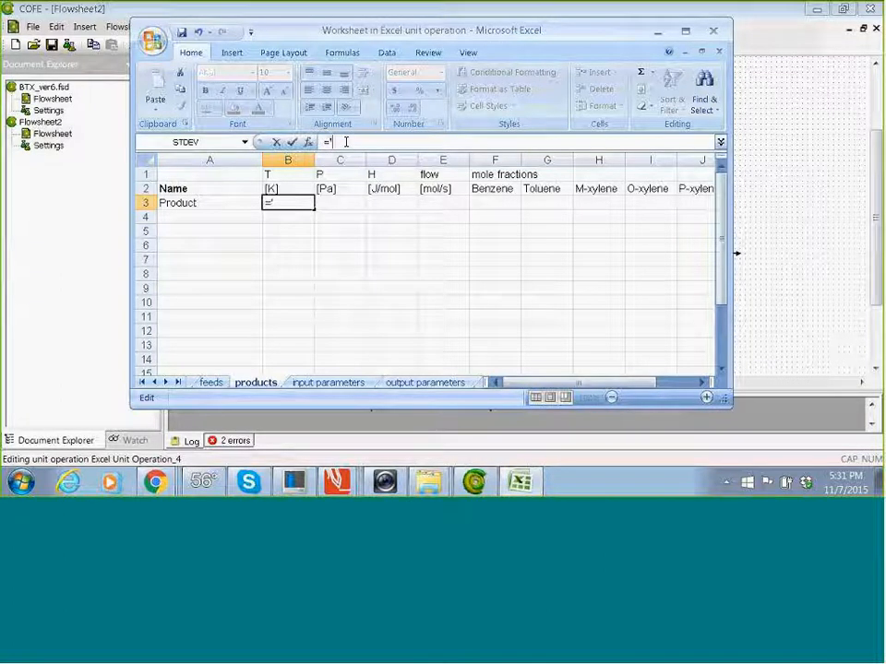
text(ca)
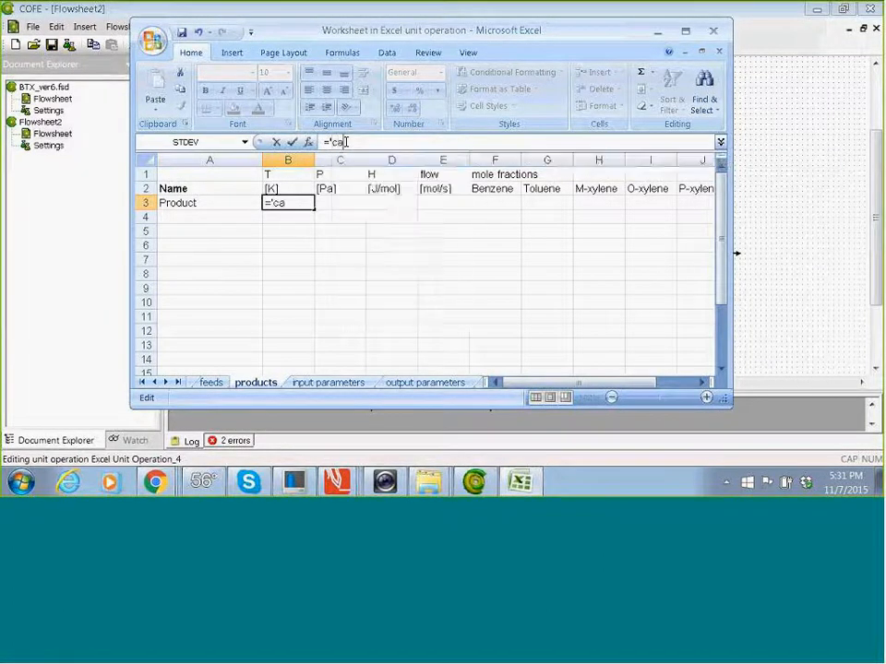
text(lculations)
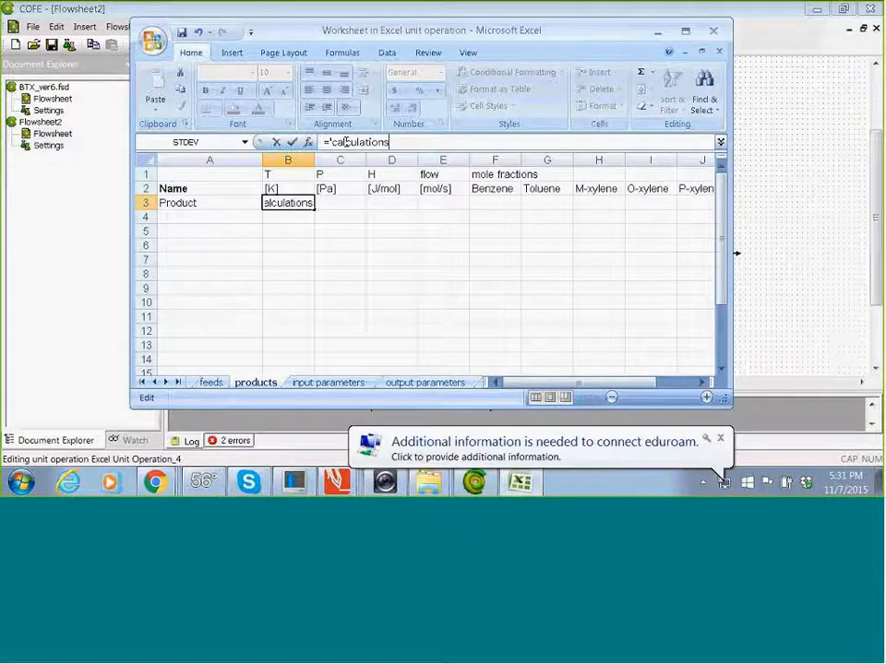
text(')
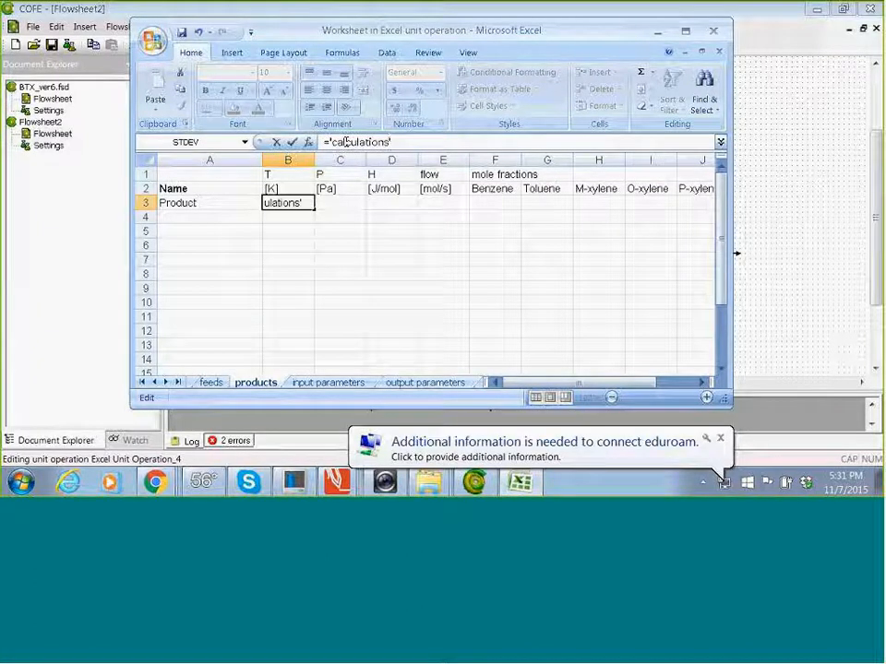
text(!)
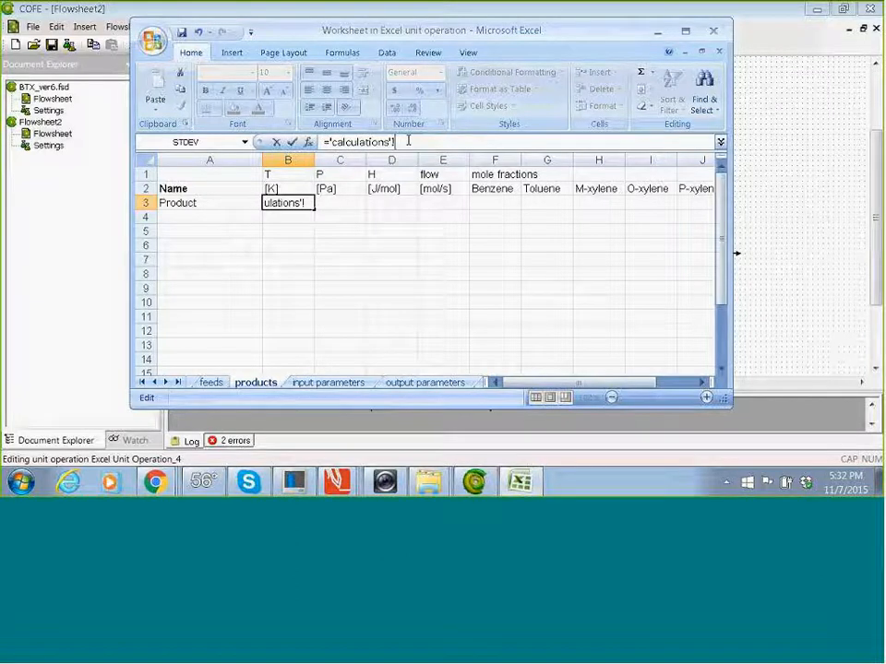
text(b6)
key(Return)
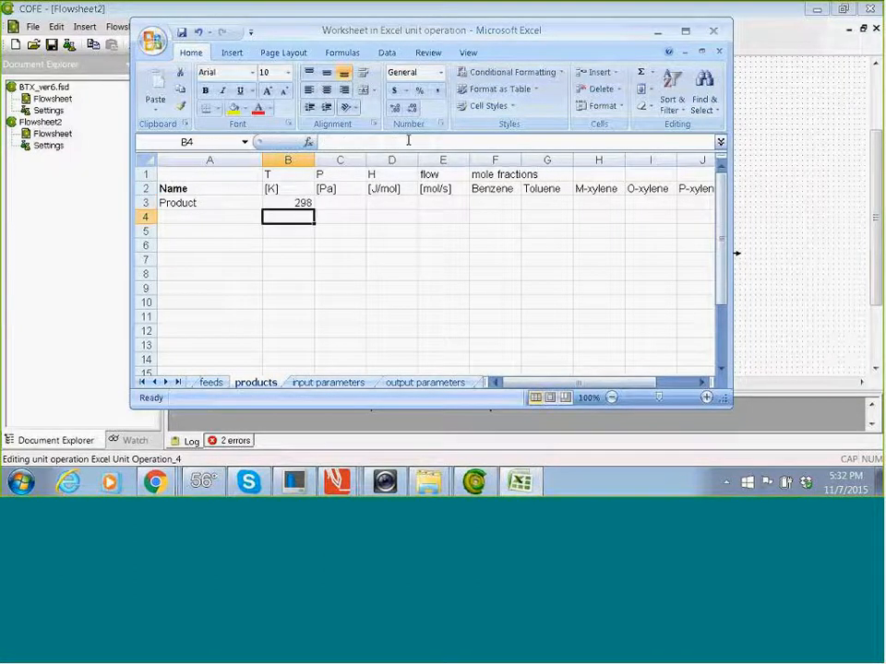
Copy the formula in B3 of the products sheet across cells C3 to J3.
key(Up)
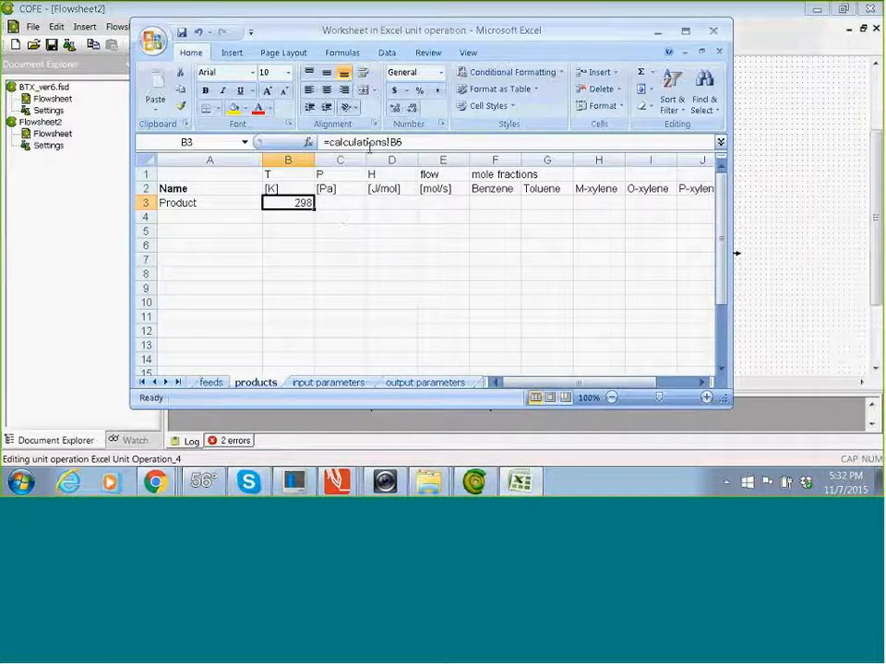
right_click(298, 202)
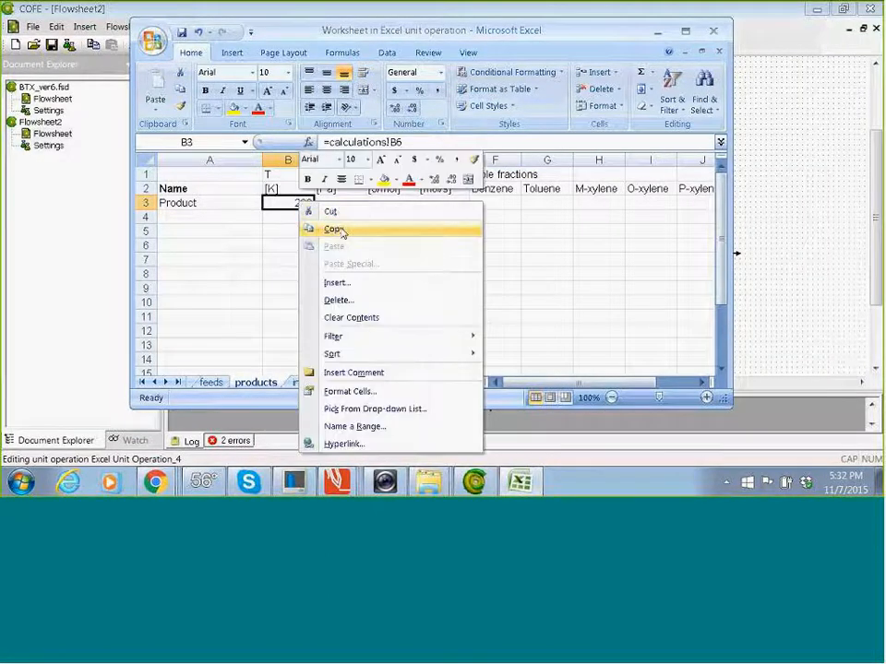
click(334, 229)
drag(332, 203, 679, 203)
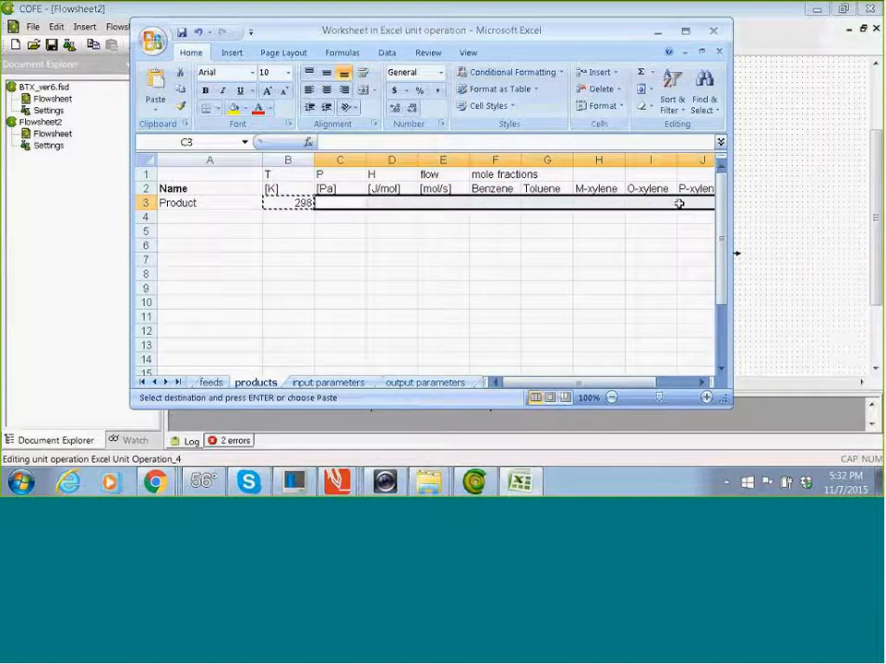
right_click(664, 202)
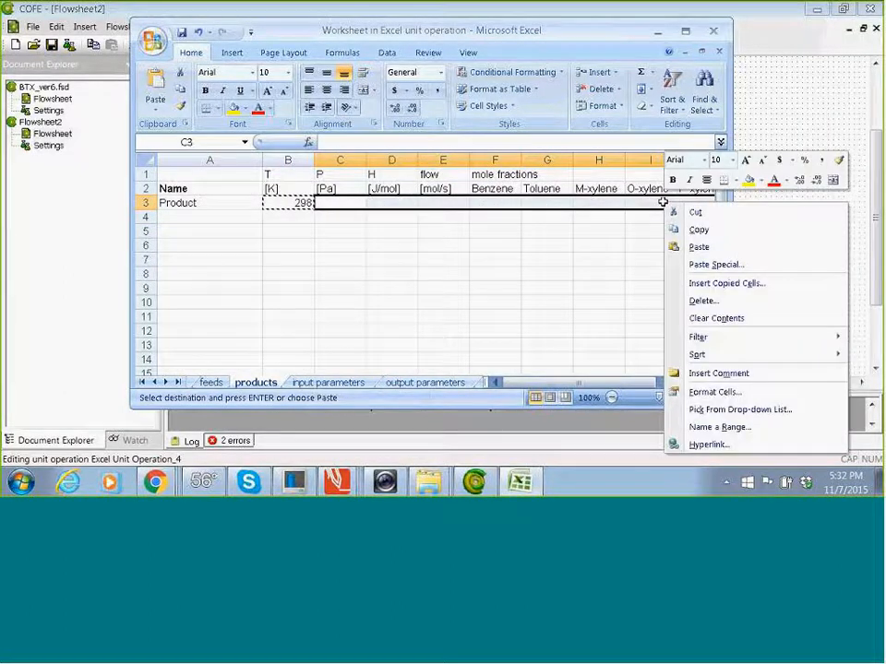
click(701, 247)
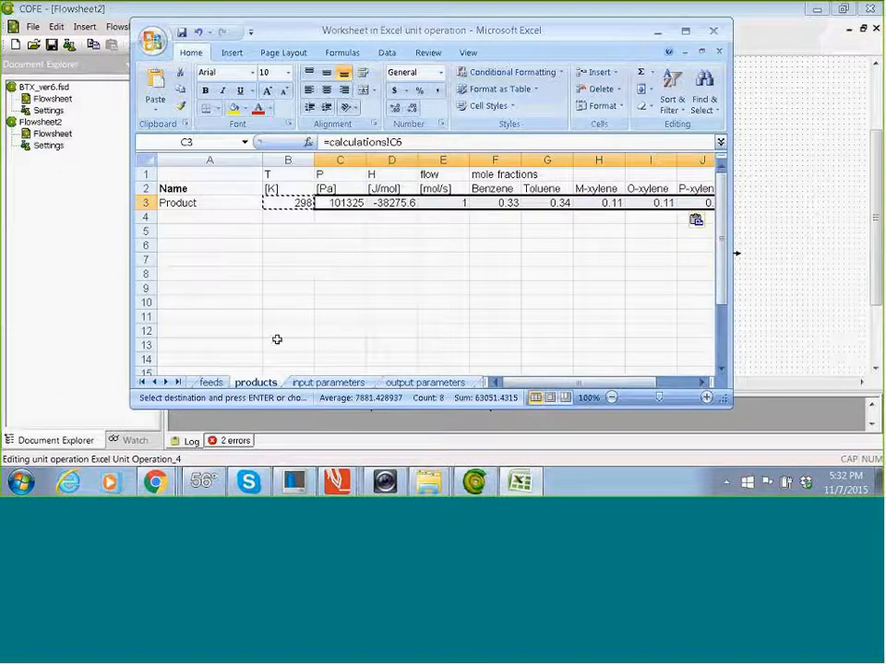
Review the products row on the calculations sheet and return to the linked product data on the products sheet.
click(166, 382)
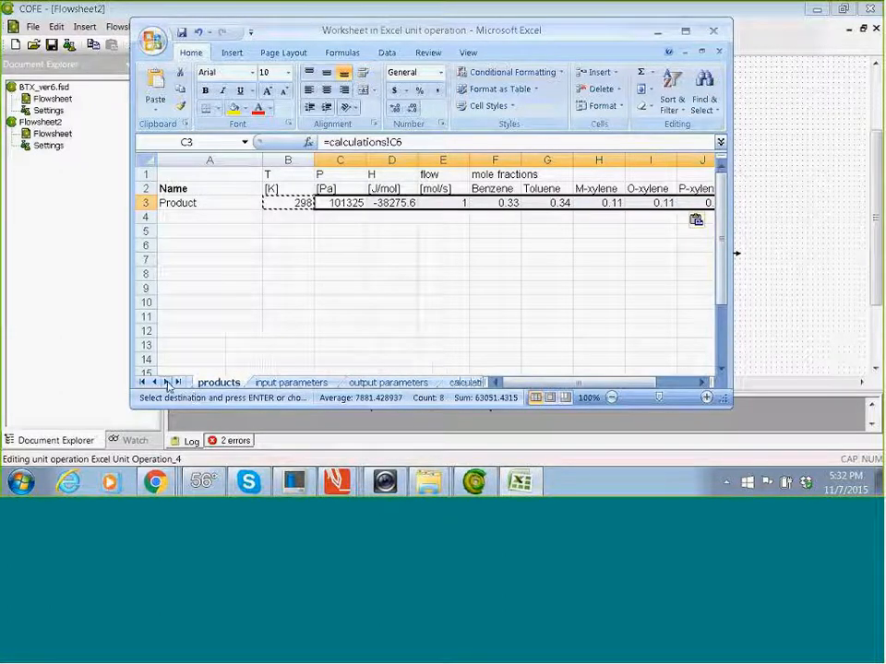
click(166, 382)
click(415, 382)
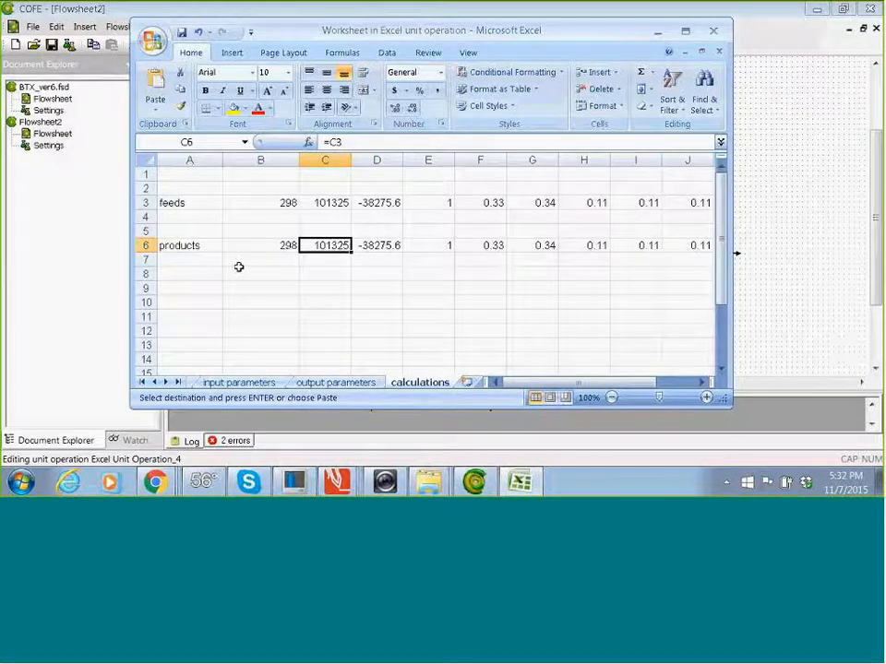
click(154, 382)
click(155, 382)
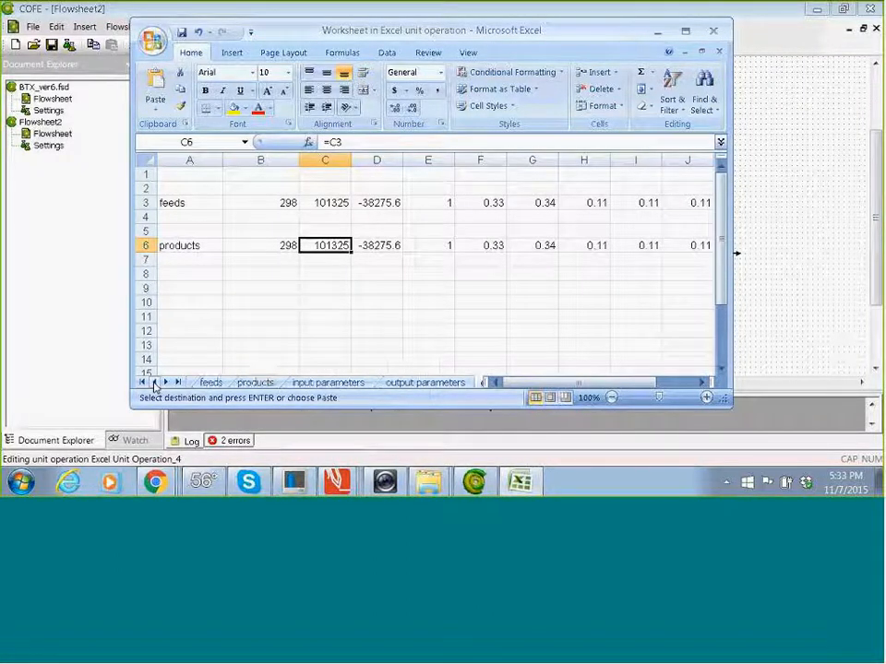
click(256, 382)
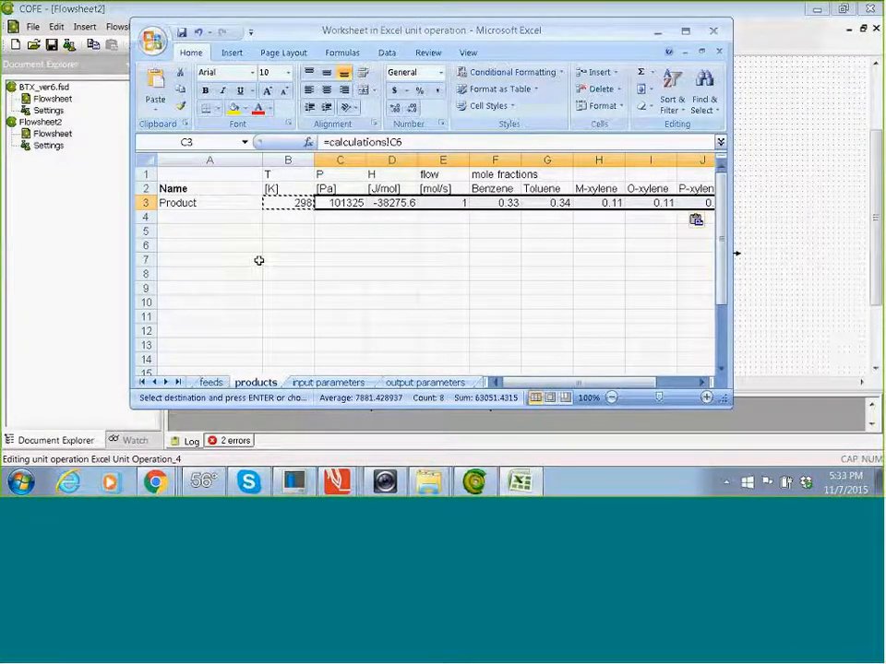
Update the Excel unit operation with the edited worksheet and close the workbook.
click(152, 40)
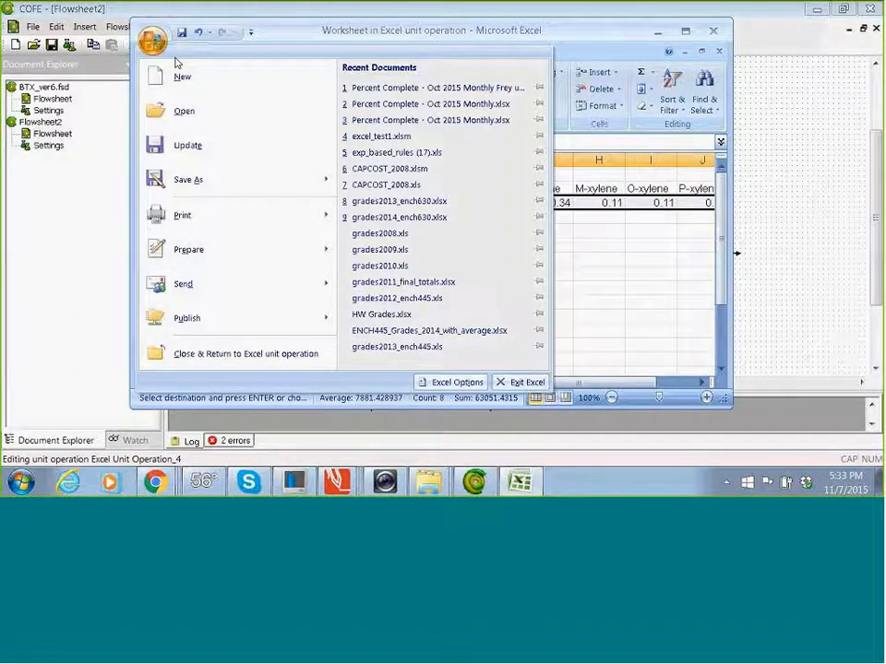
click(190, 154)
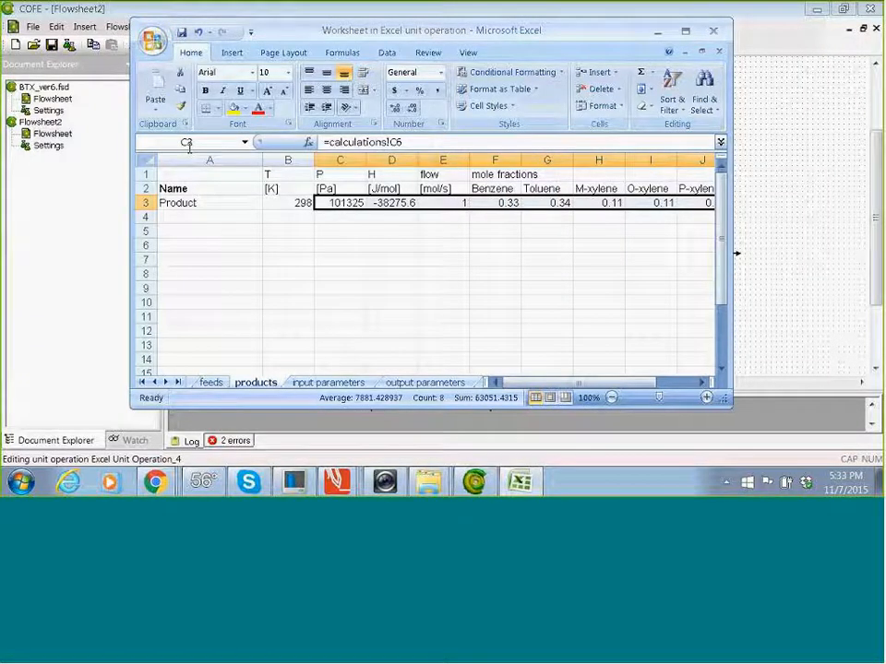
click(712, 33)
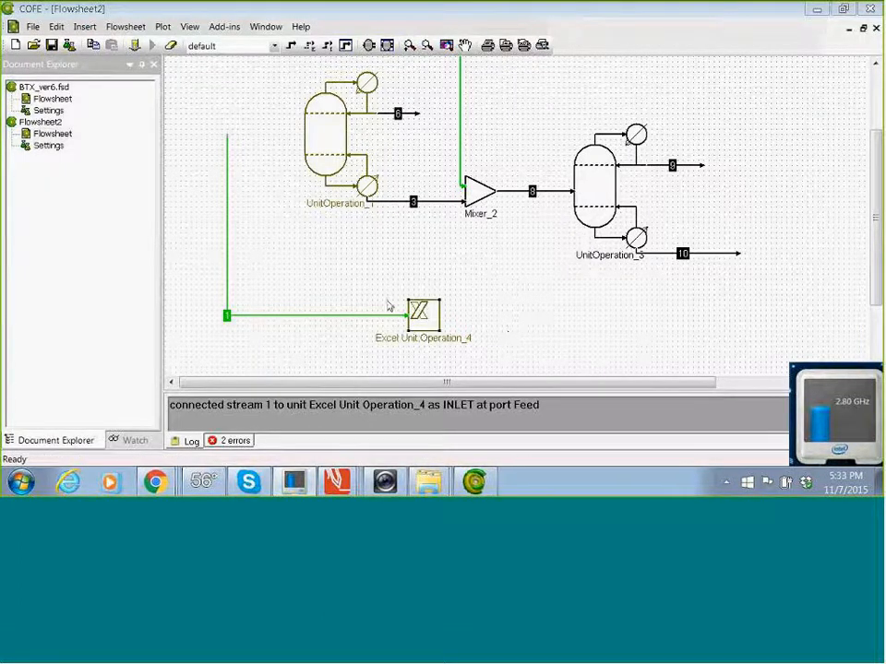
Insert a material stream leaving the Product port of Excel Unit Operation_4 and ending in open space beside it.
click(292, 46)
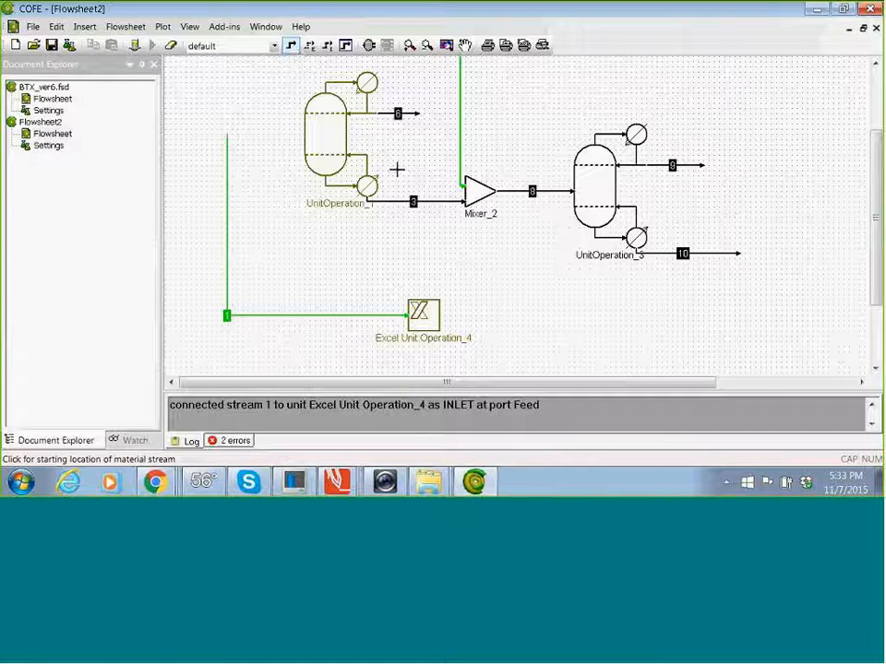
click(432, 314)
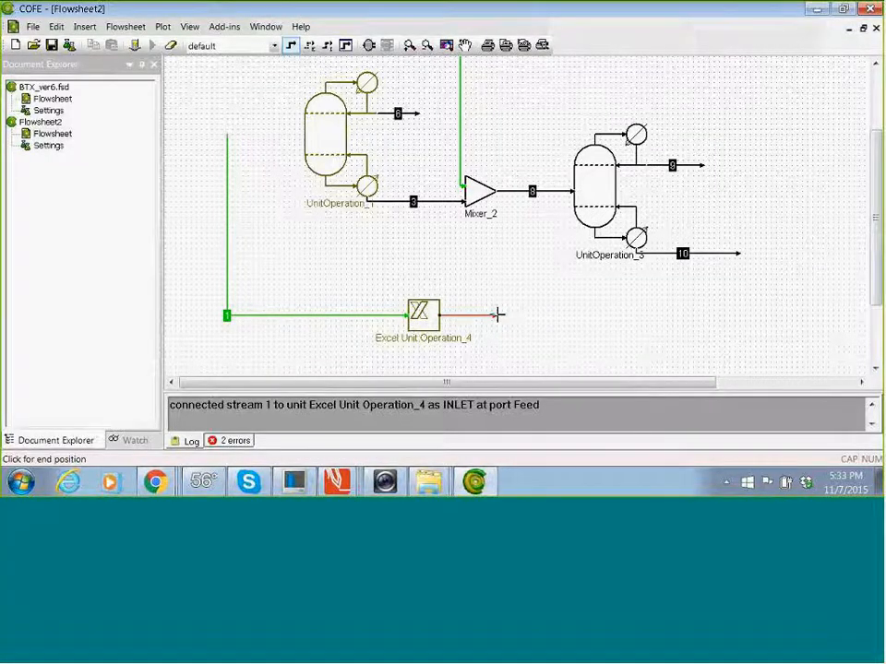
click(497, 315)
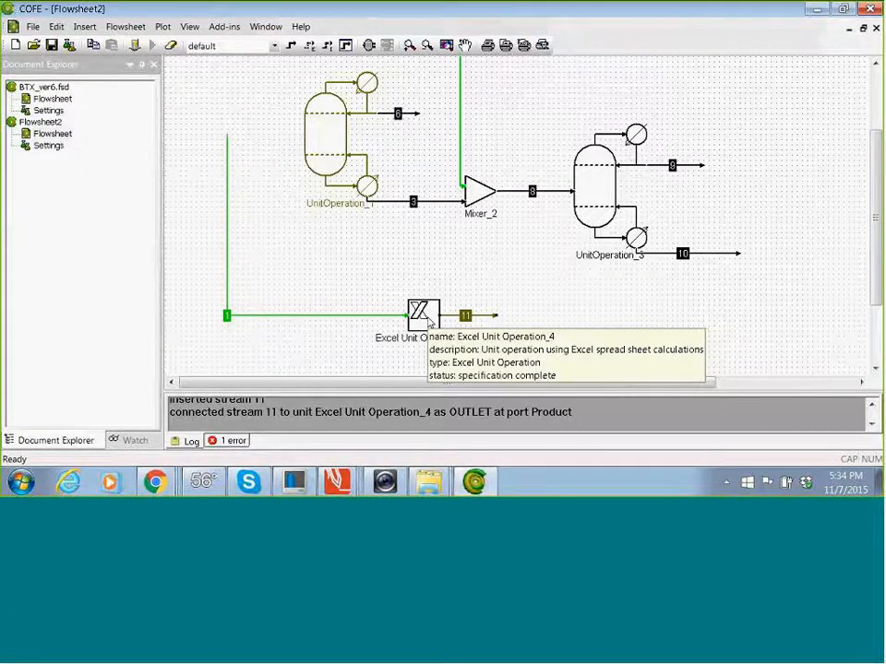
Calculate only Excel Unit Operation_4 and check the resulting conditions of its outlet stream.
right_click(428, 321)
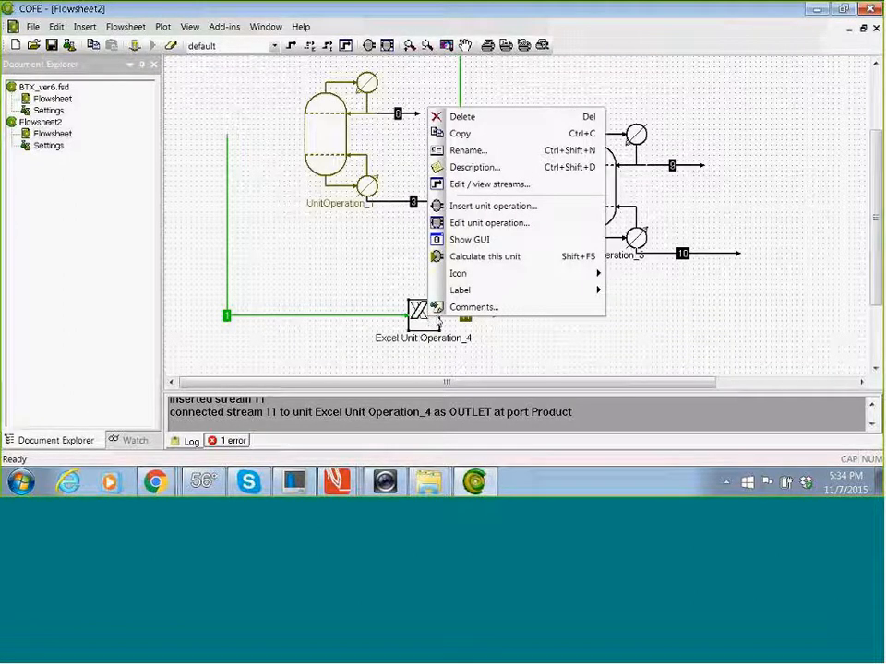
click(507, 338)
right_click(426, 319)
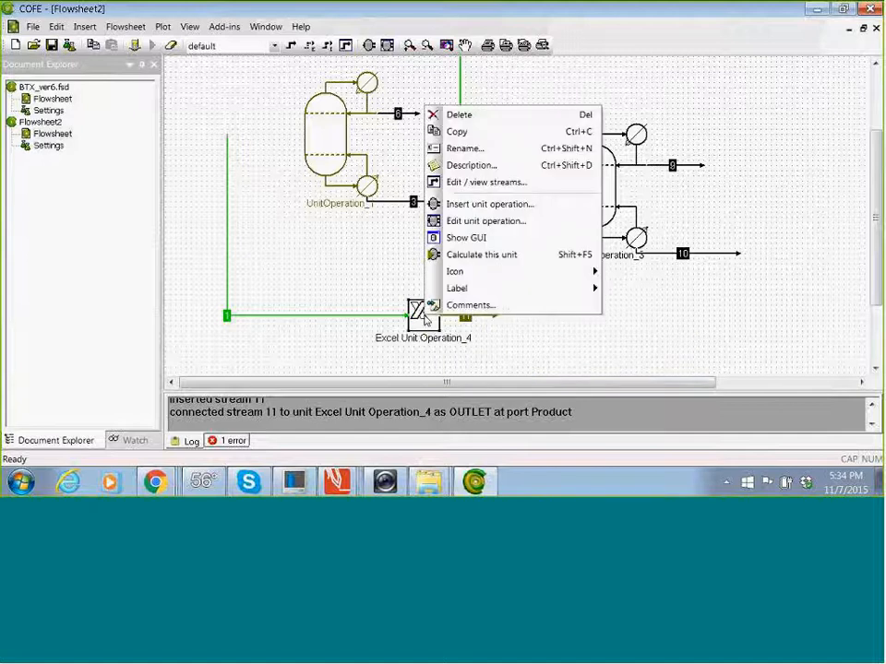
click(472, 255)
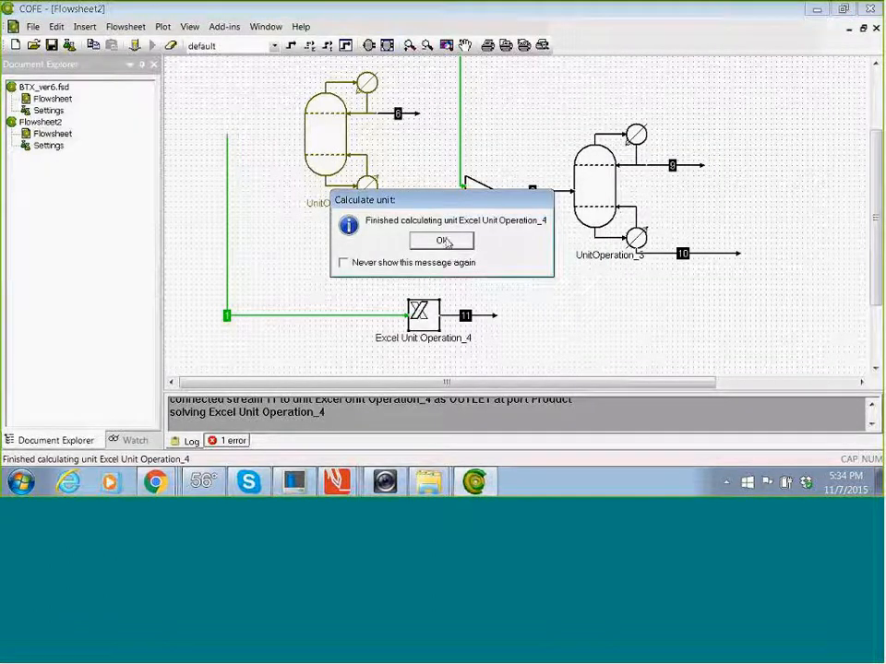
click(442, 241)
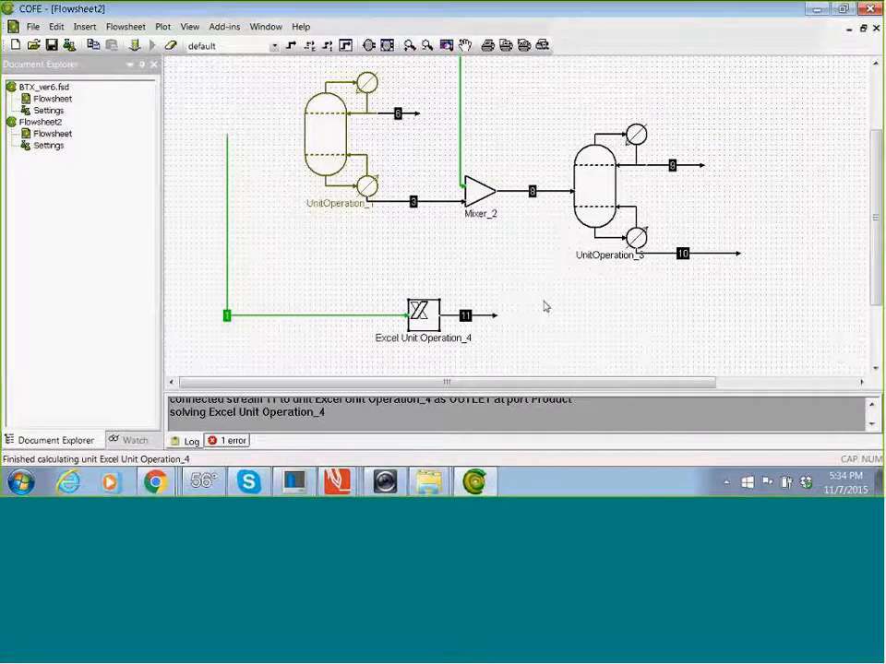
mouse_move(476, 320)
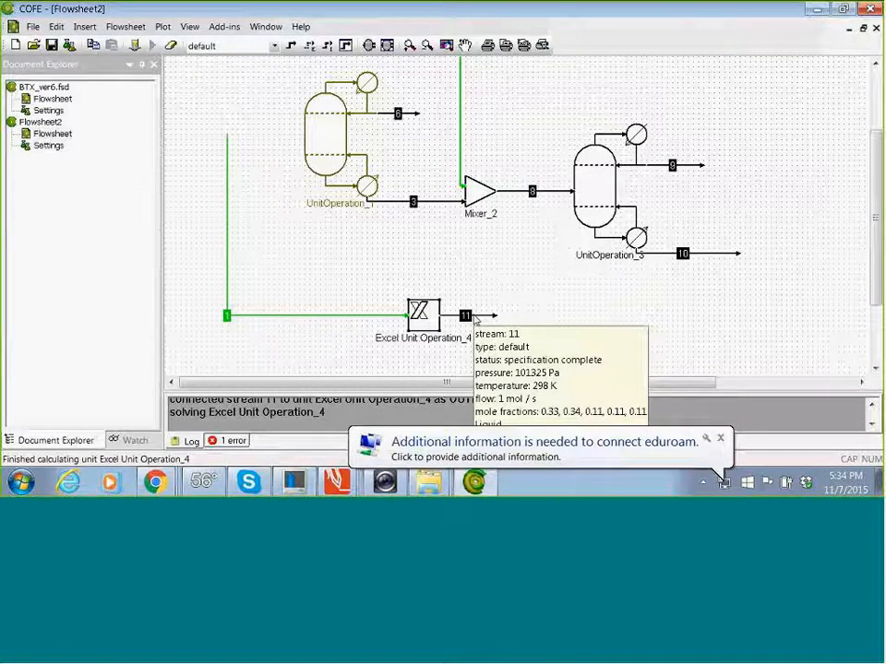
Set the umbc parameter of Excel Unit Operation_4 to 50.
right_click(426, 317)
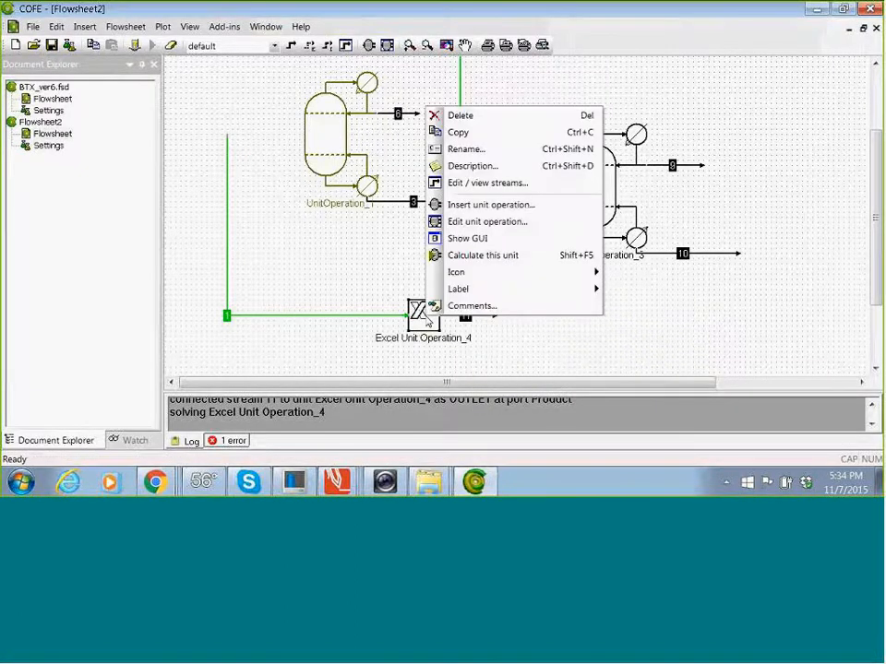
click(483, 226)
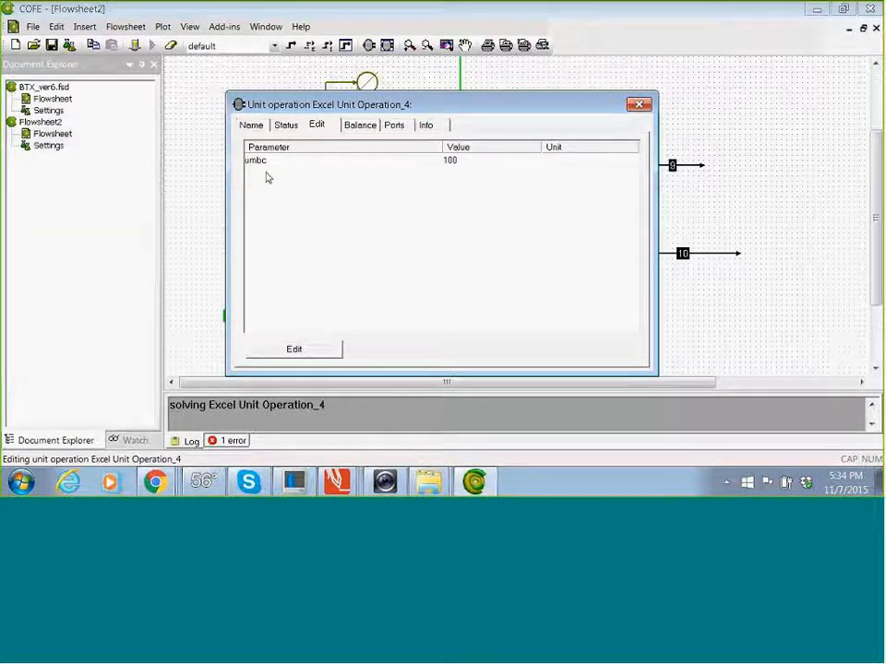
mouse_move(263, 167)
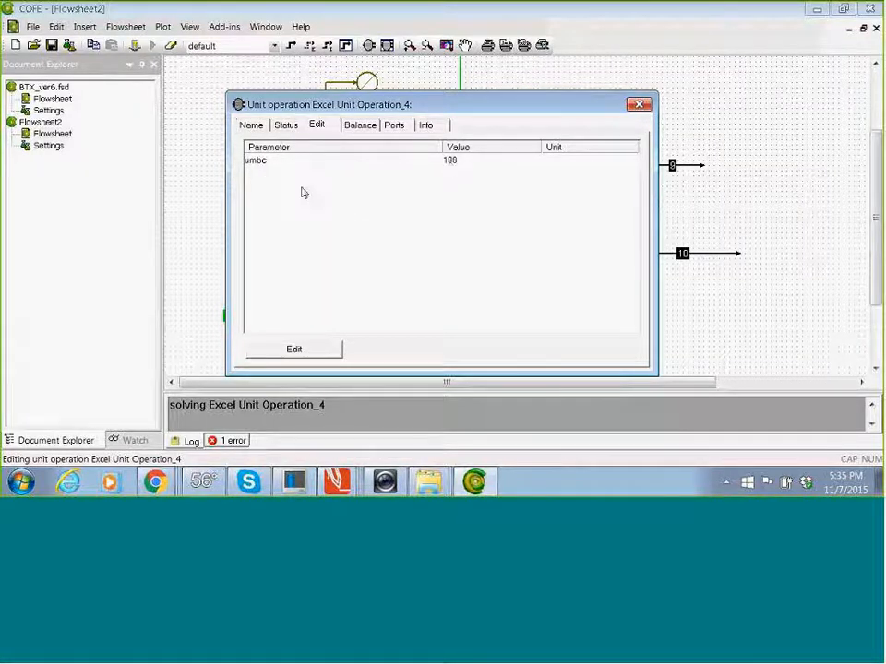
click(452, 162)
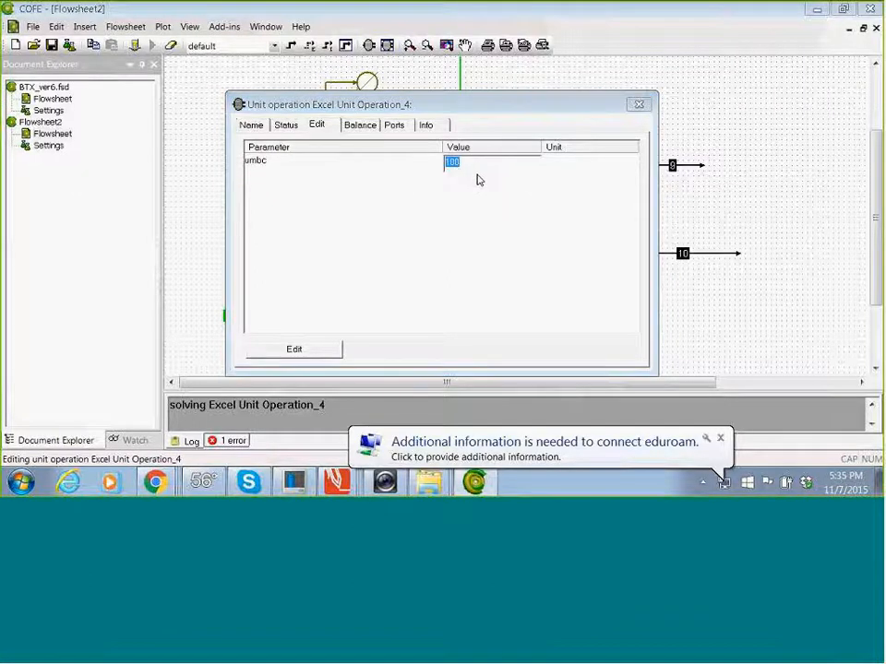
text(50)
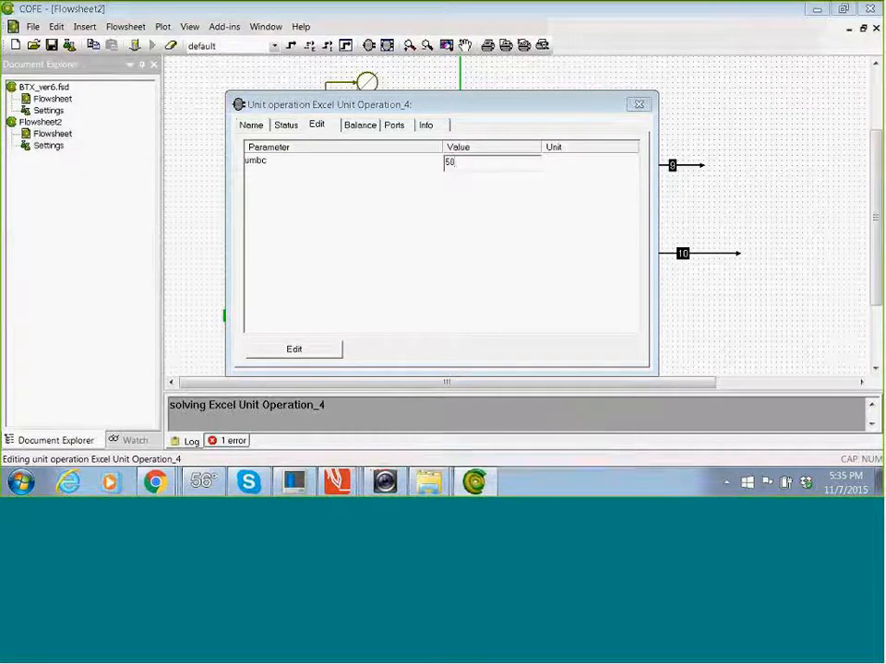
key(Return)
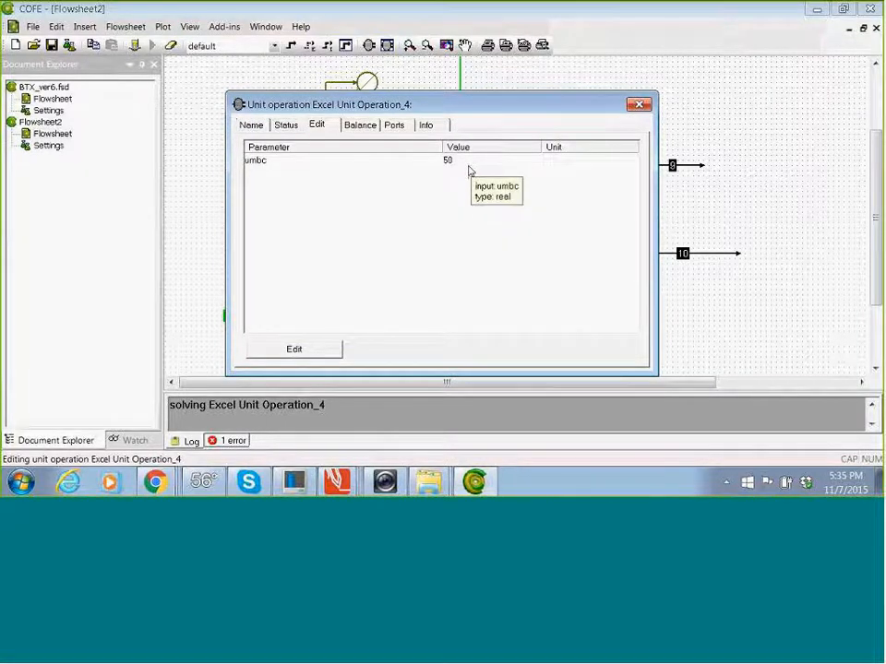
Review the port connections, component info and mass balance of Excel Unit Operation_4, and close its editor.
click(397, 127)
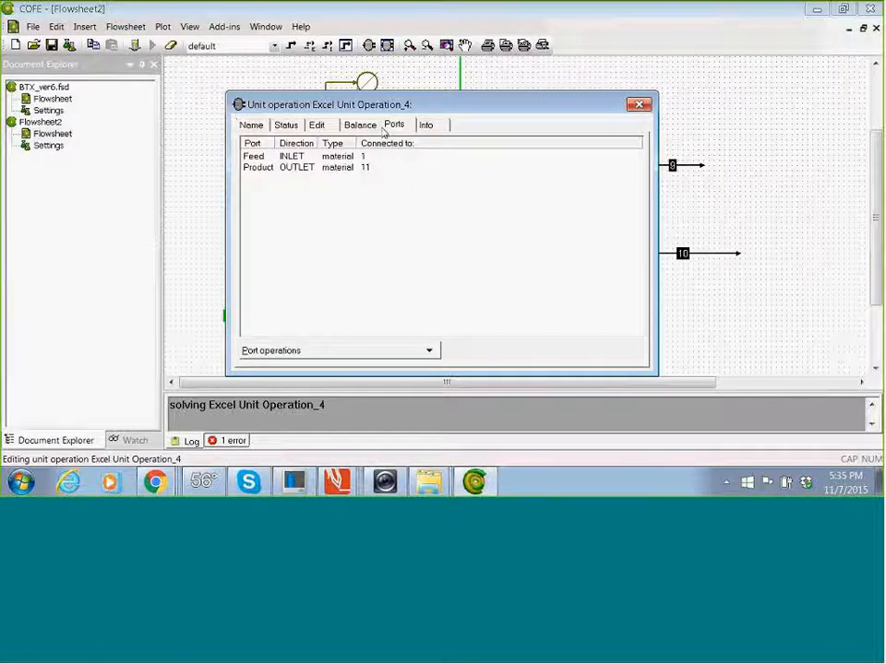
click(430, 128)
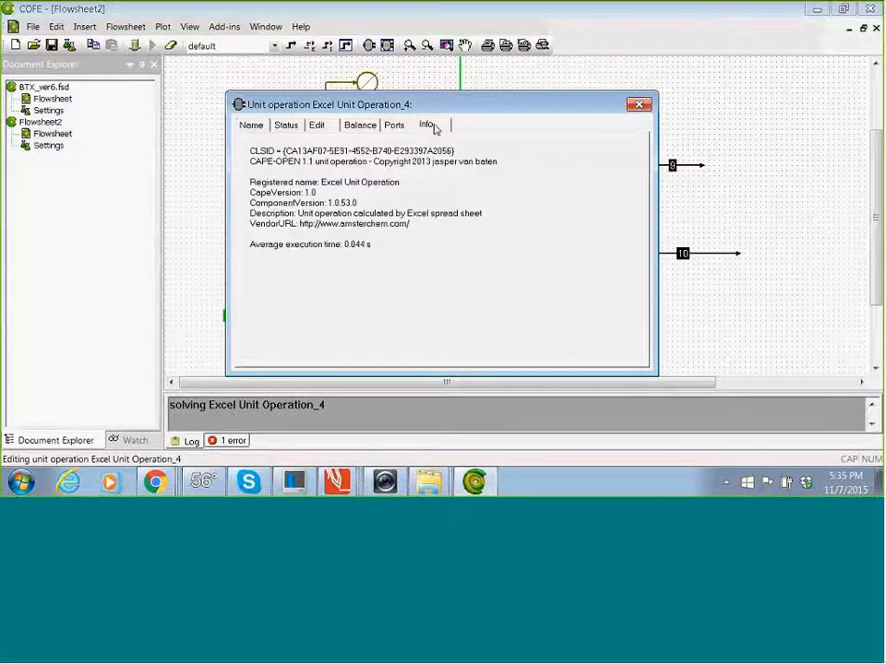
click(361, 125)
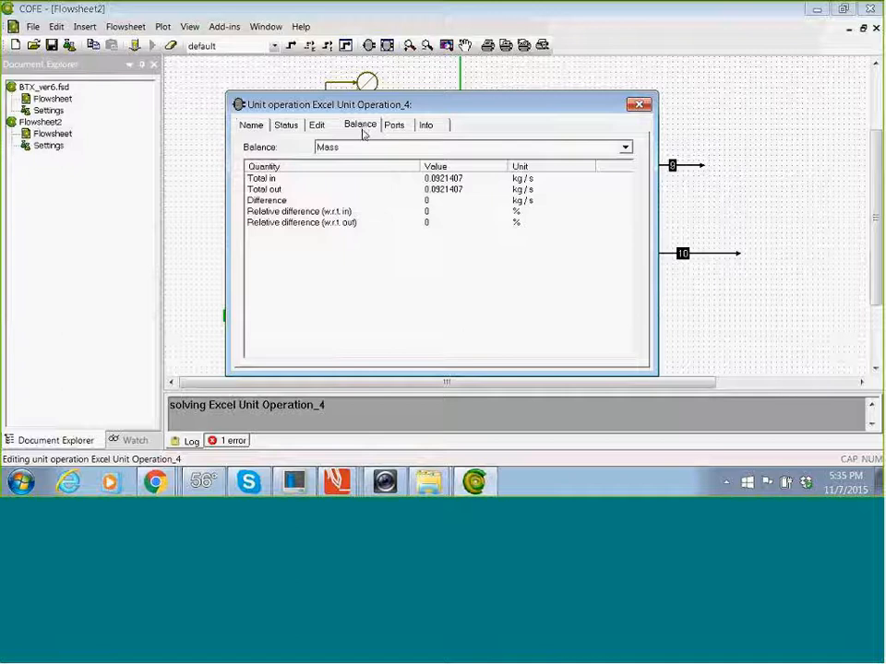
click(322, 127)
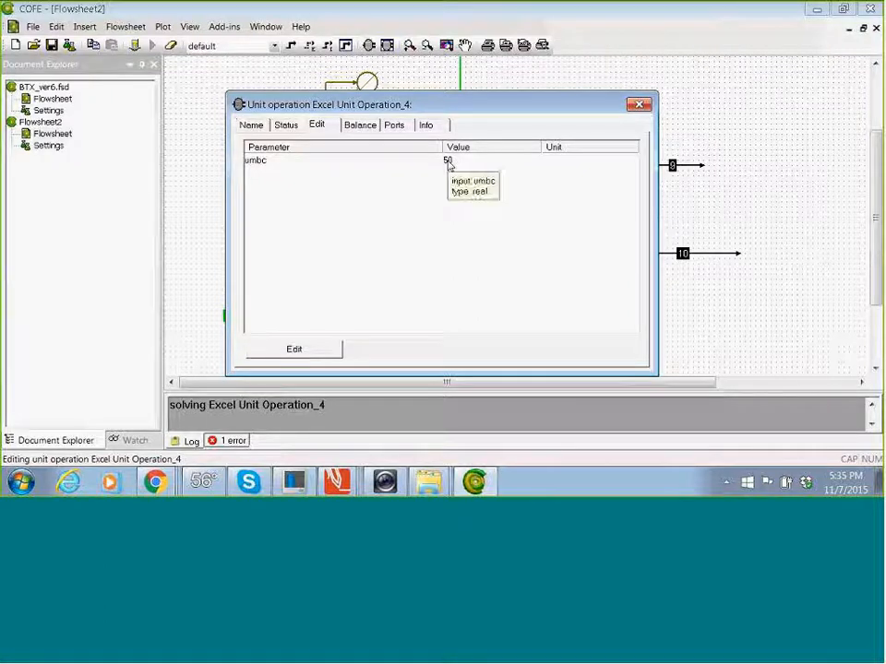
click(638, 106)
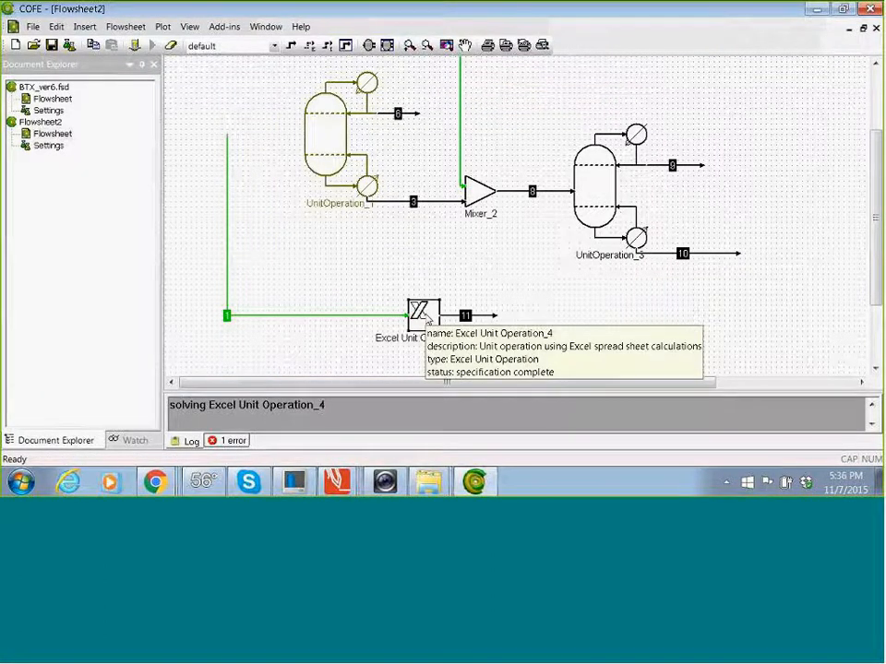
Reopen the worksheet of Excel Unit Operation_4 without registration and check the umbc value on the input parameters sheet.
right_click(422, 315)
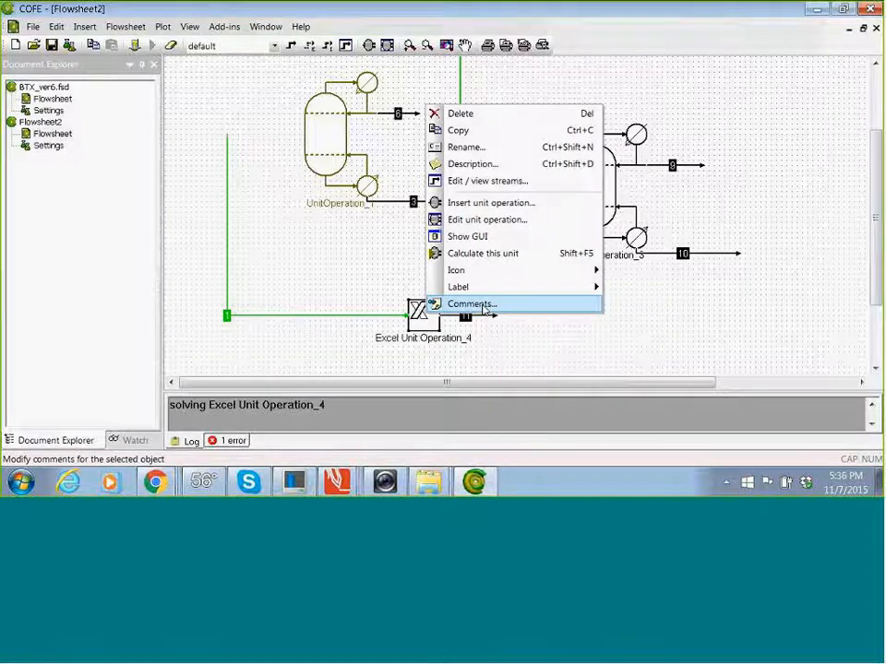
click(486, 238)
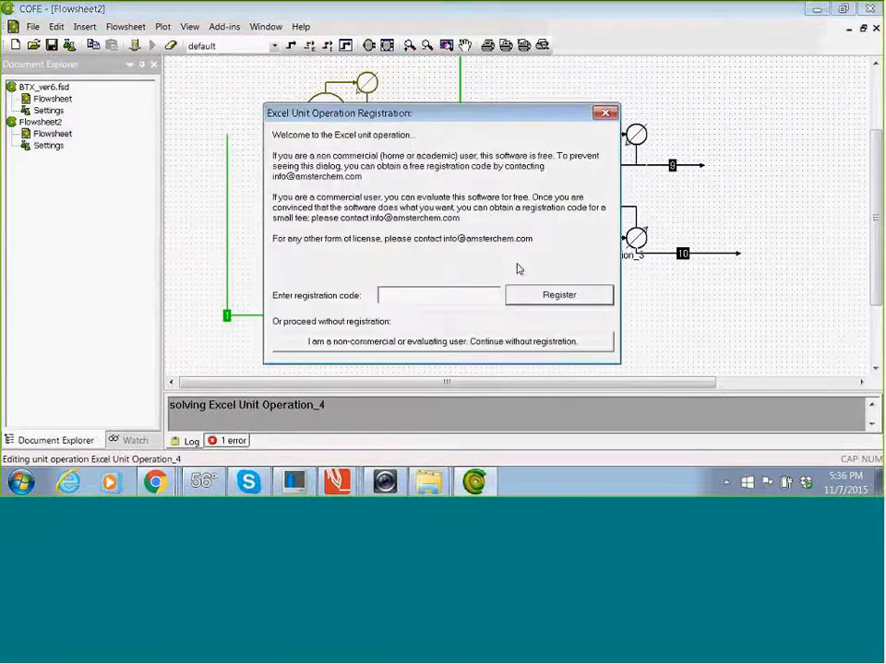
click(450, 342)
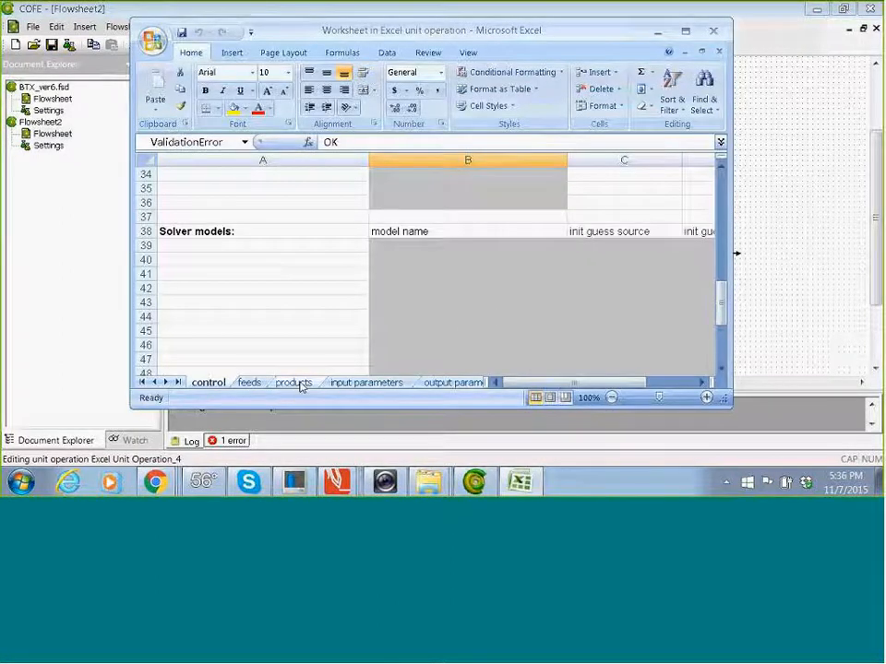
click(351, 382)
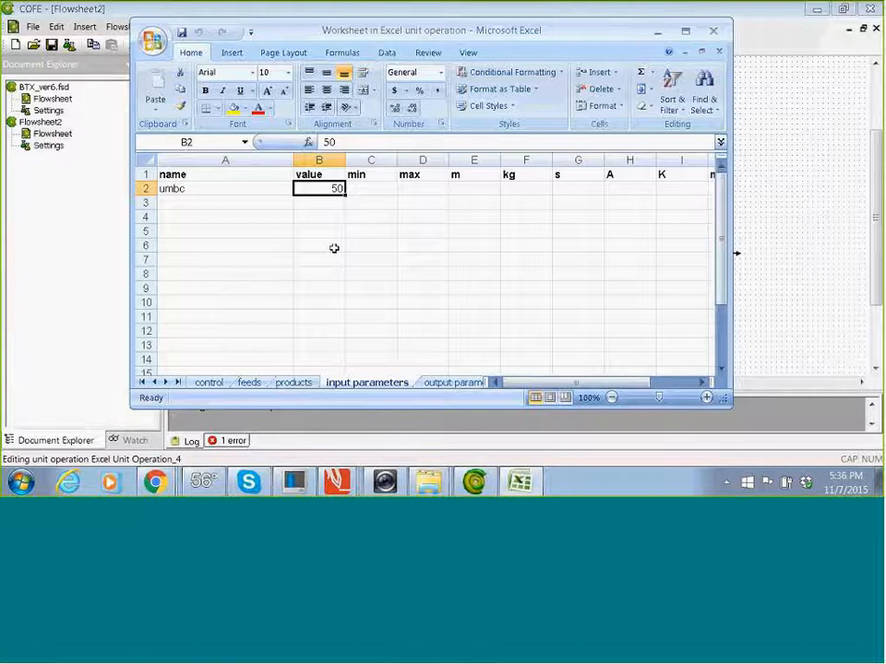
Close the worksheet, open the icon of Excel Unit Operation_4 for editing to inspect its shape definition, and close the icon editor.
click(713, 34)
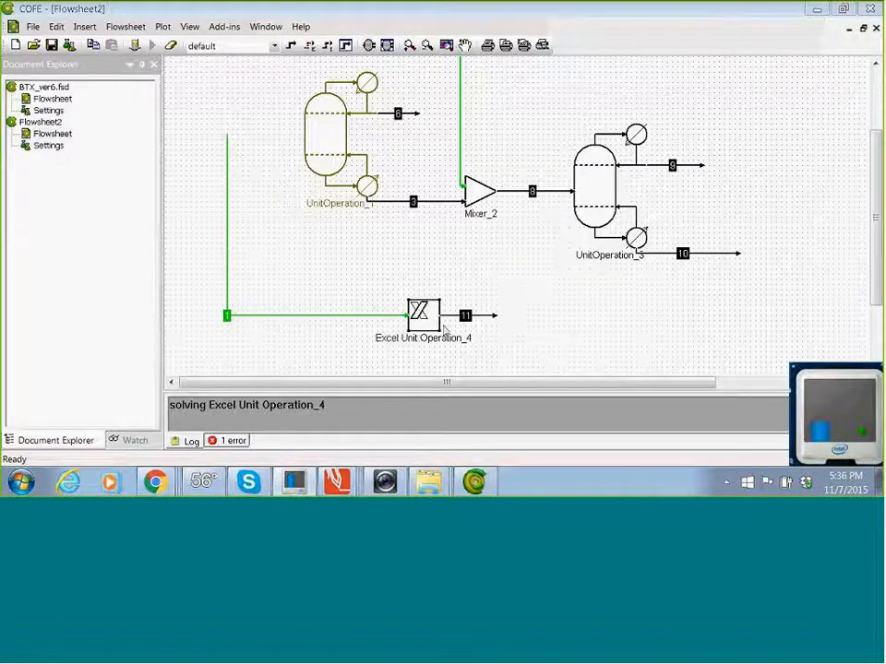
mouse_move(425, 315)
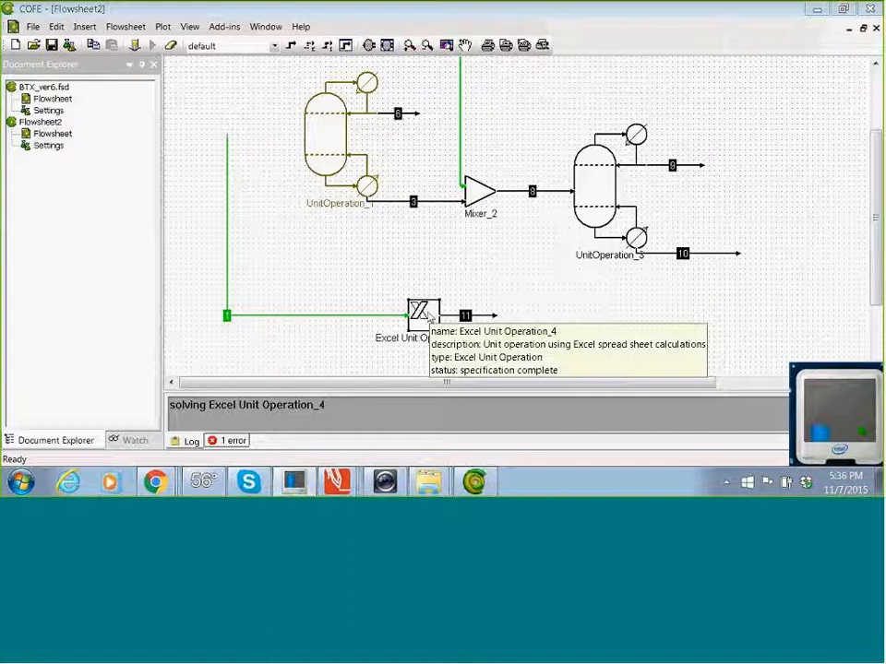
right_click(429, 317)
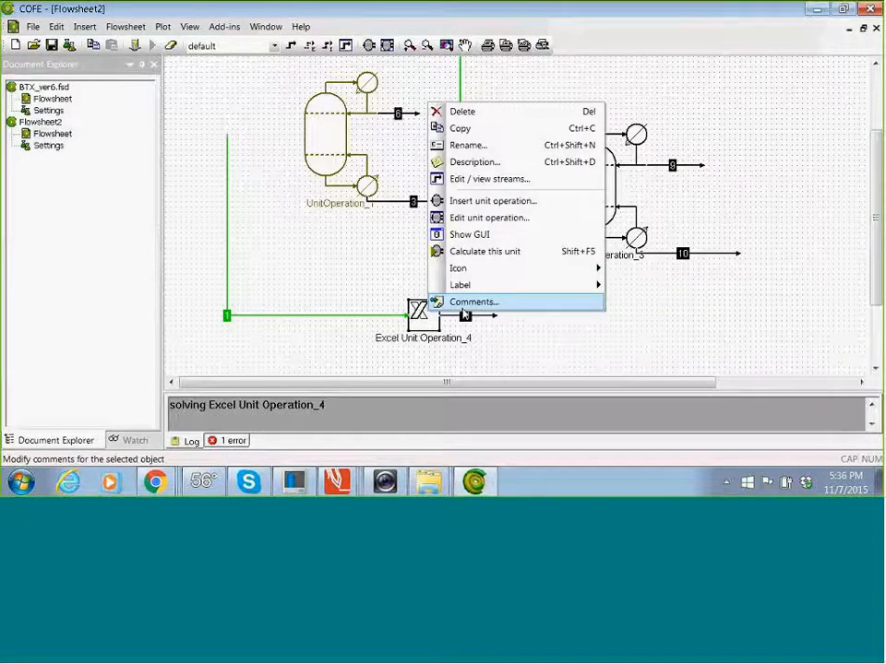
mouse_move(470, 274)
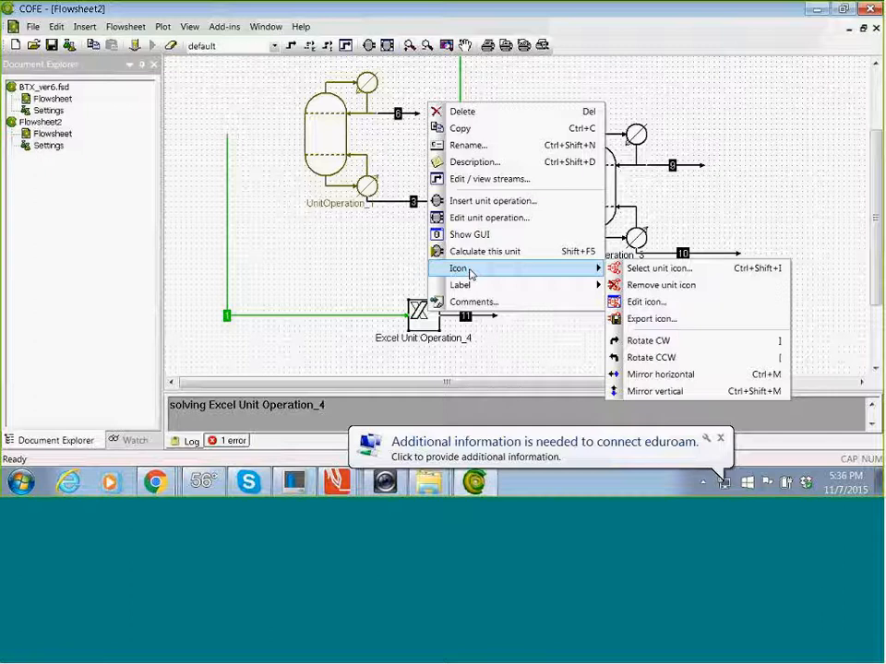
click(675, 304)
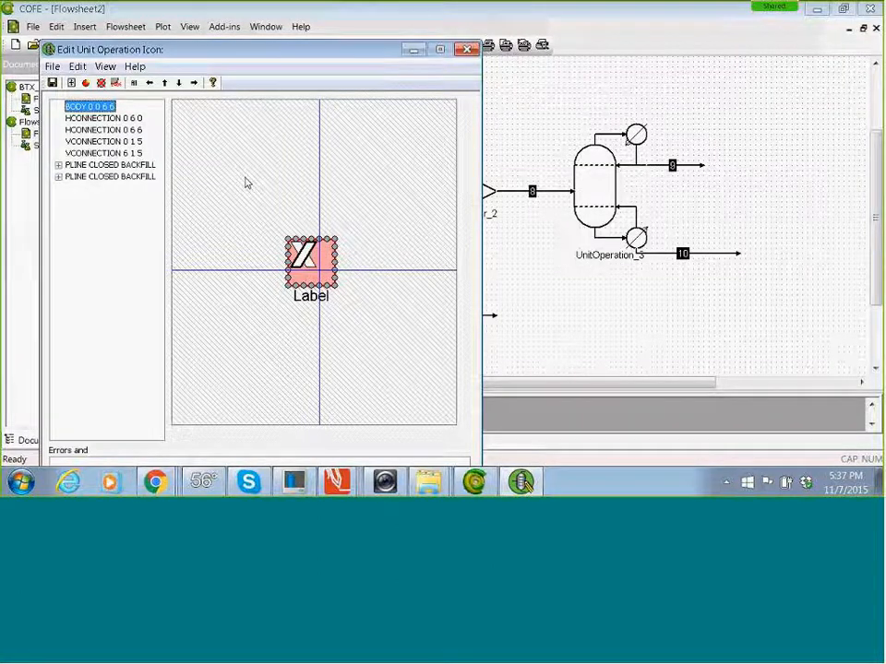
click(465, 50)
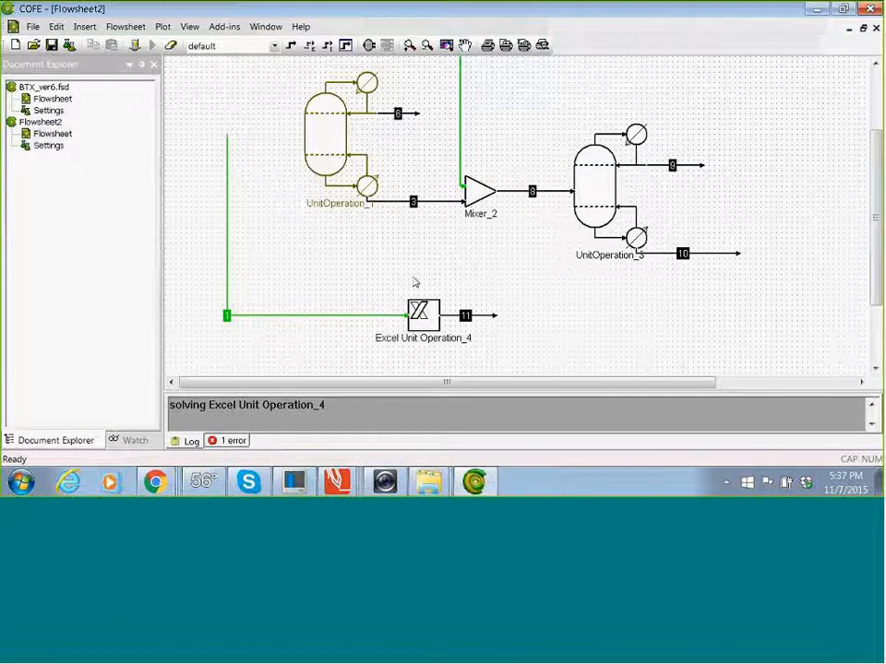
Insert a CompoundSplitter from the Separators category above and to the right of UnitOperation_3, below stream 7.
drag(879, 236, 879, 205)
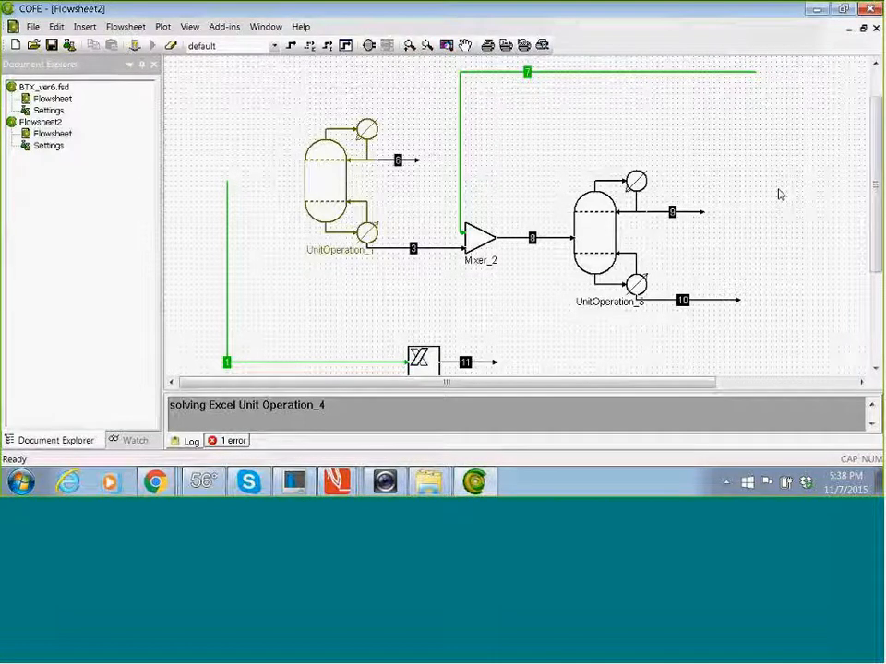
click(369, 46)
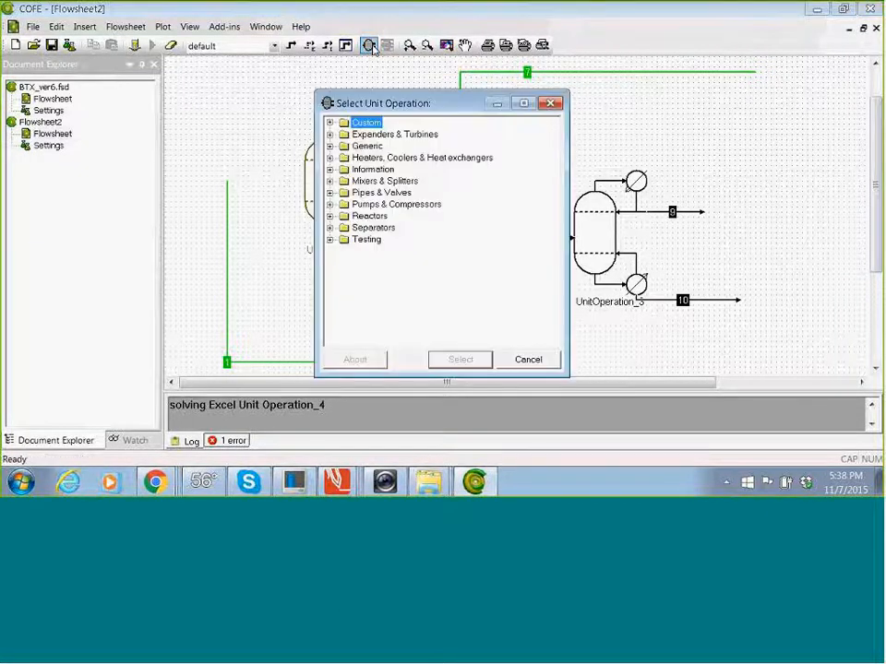
click(330, 227)
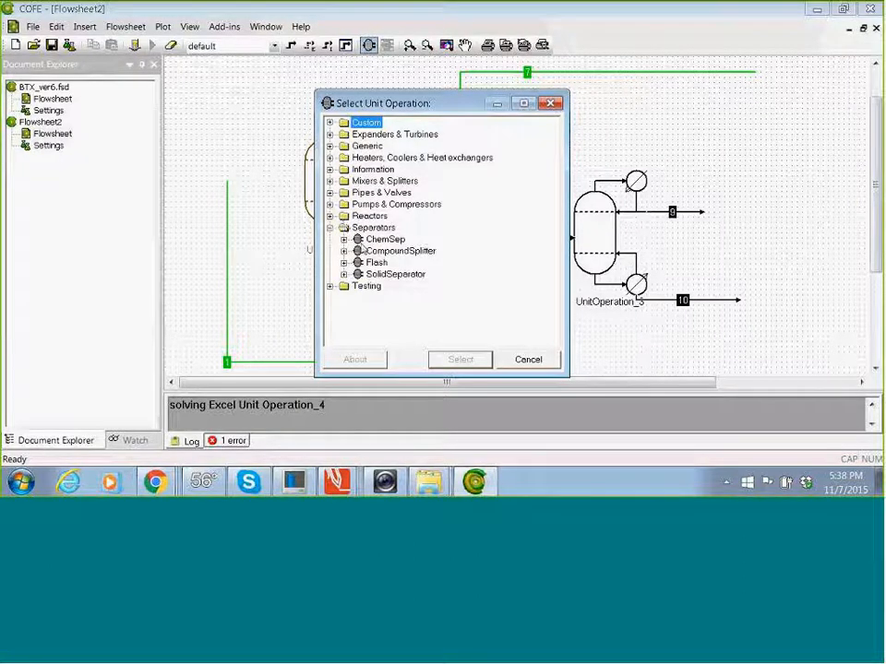
click(395, 251)
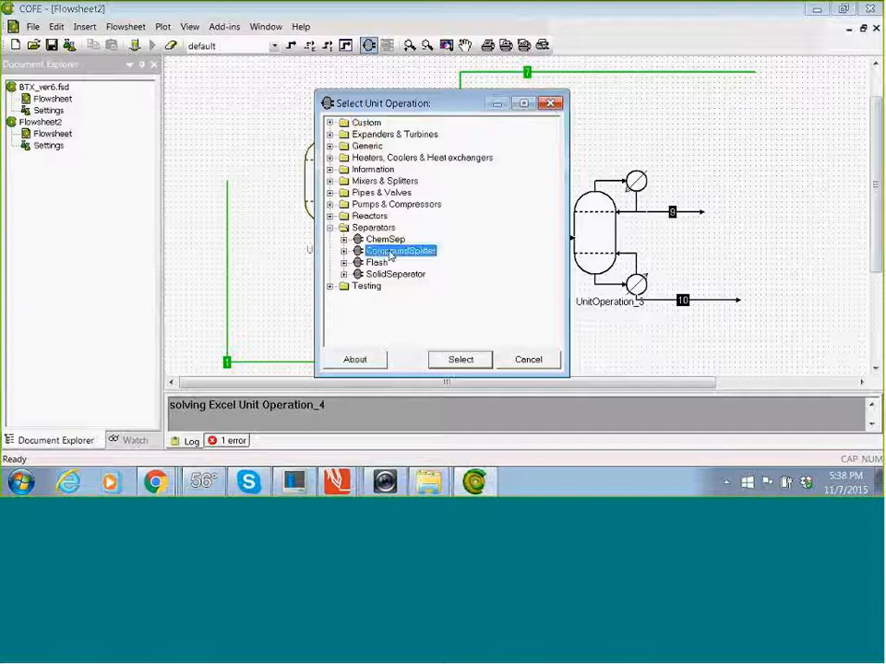
click(458, 360)
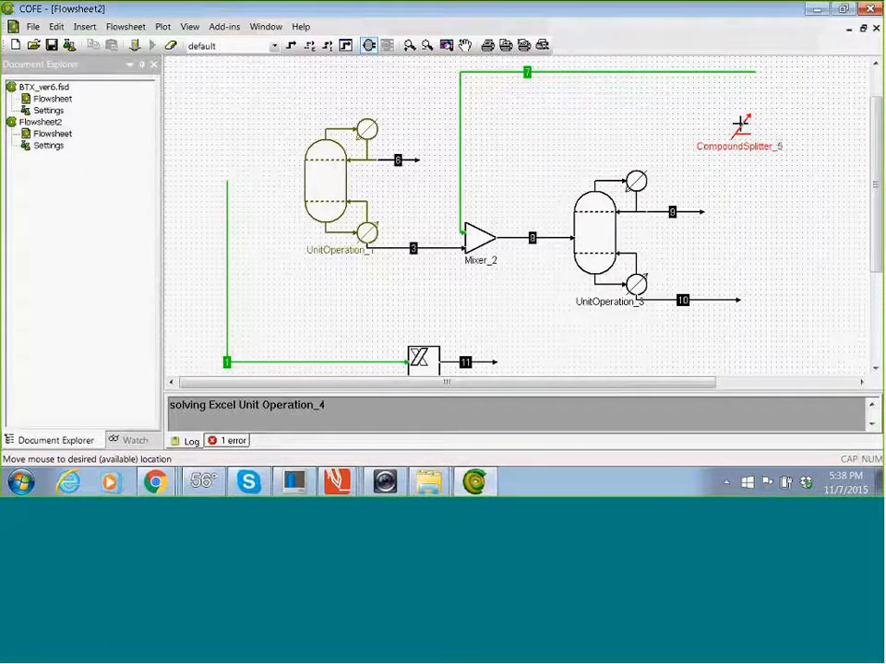
click(739, 125)
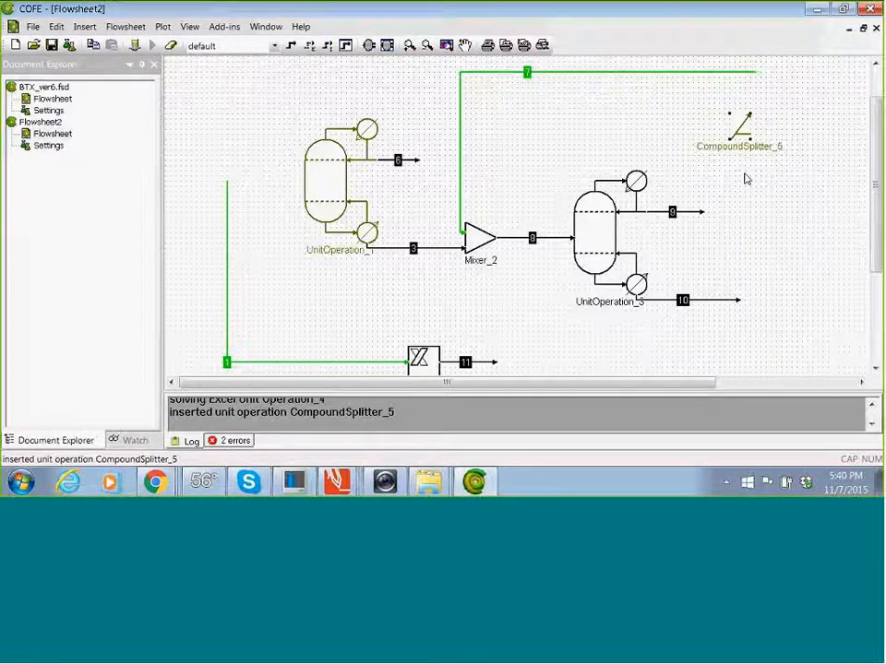
Browse the available unit operations under Reactors and Pumps & Compressors, and leave the selection without inserting one.
scroll(799, 219, down, 2)
scroll(773, 220, up, 1)
scroll(761, 227, up, 1)
mouse_move(877, 166)
mouse_down()
mouse_move(881, 190)
mouse_move(881, 167)
mouse_up()
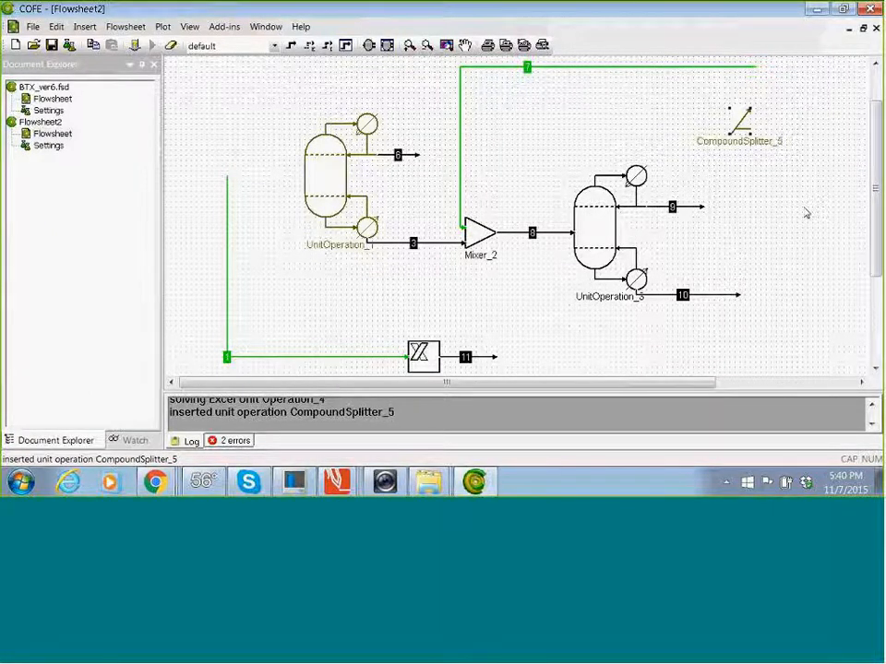
click(369, 46)
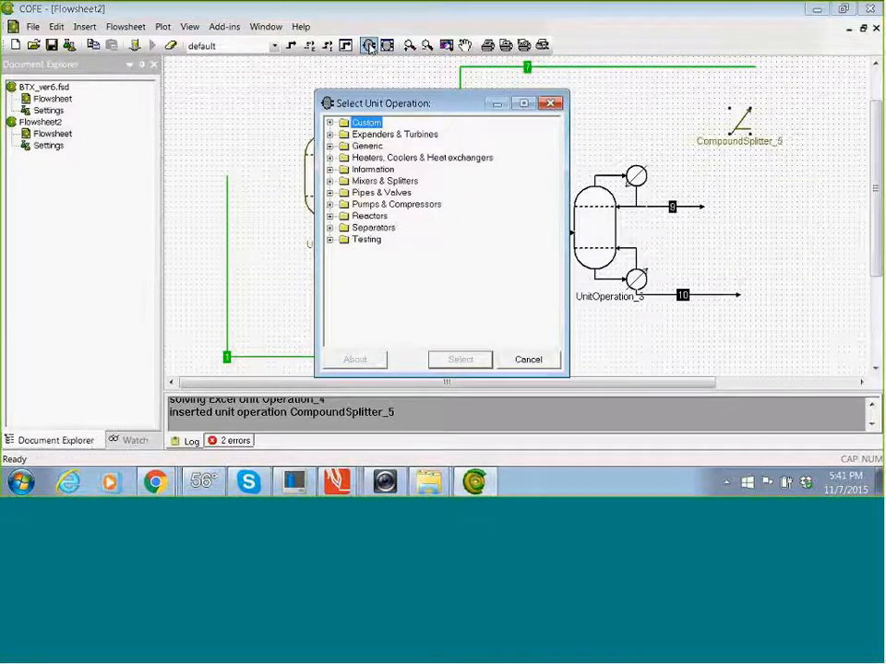
click(330, 217)
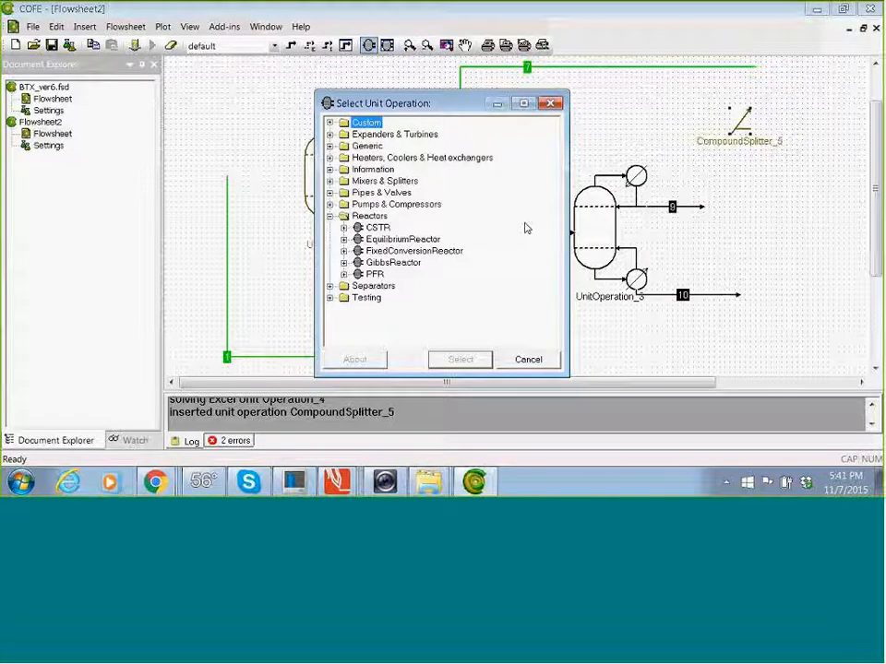
click(329, 204)
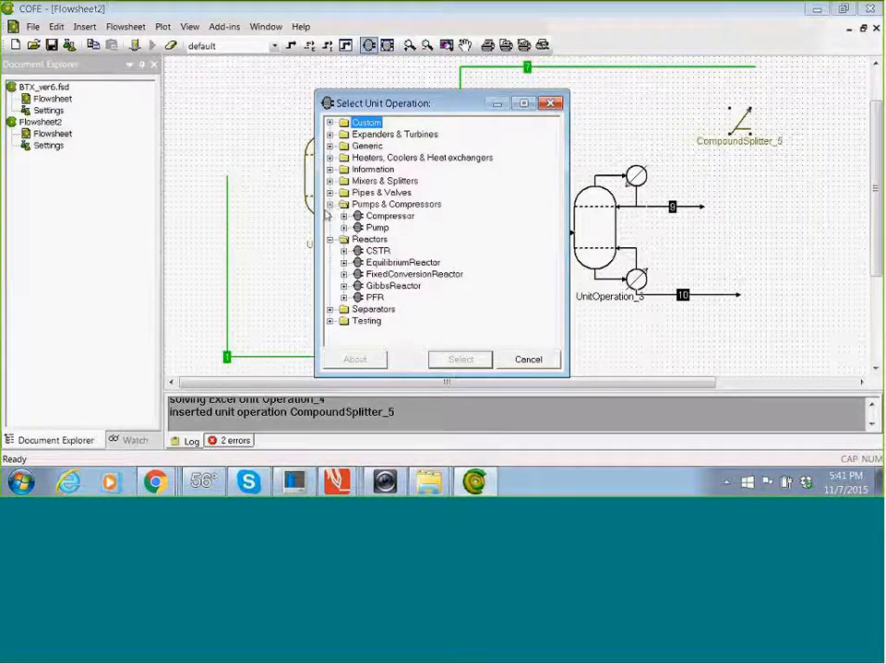
click(330, 204)
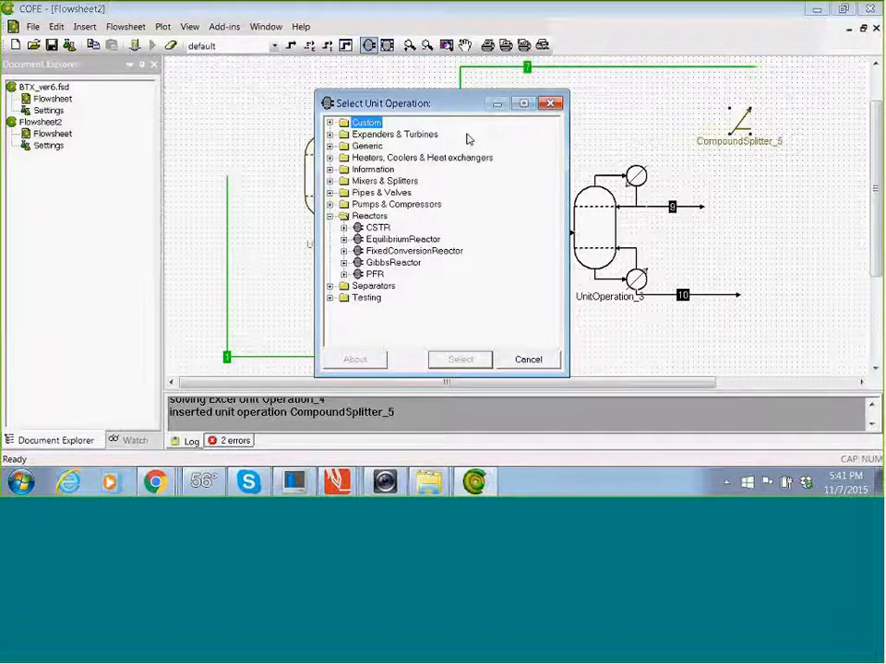
click(330, 216)
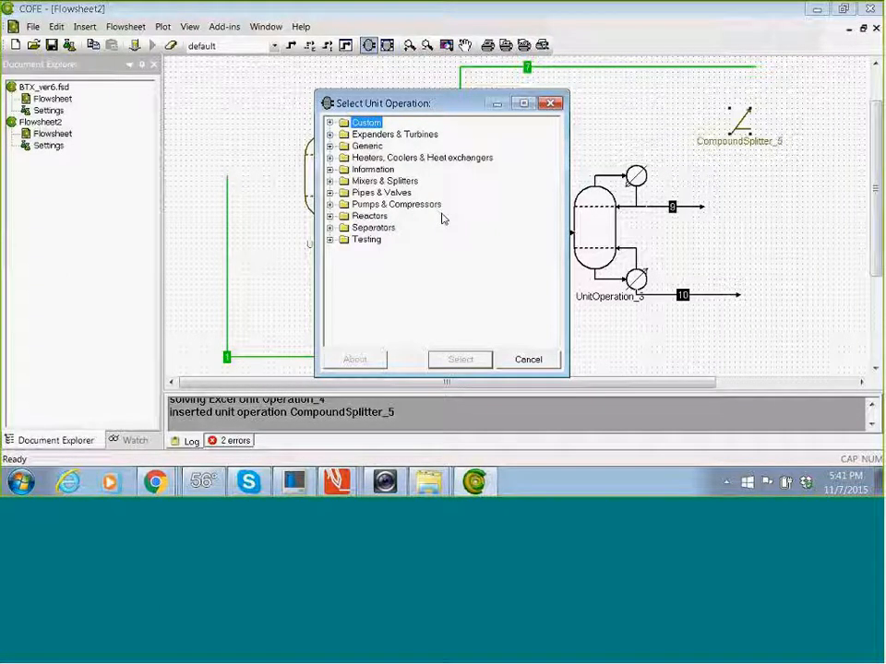
click(540, 361)
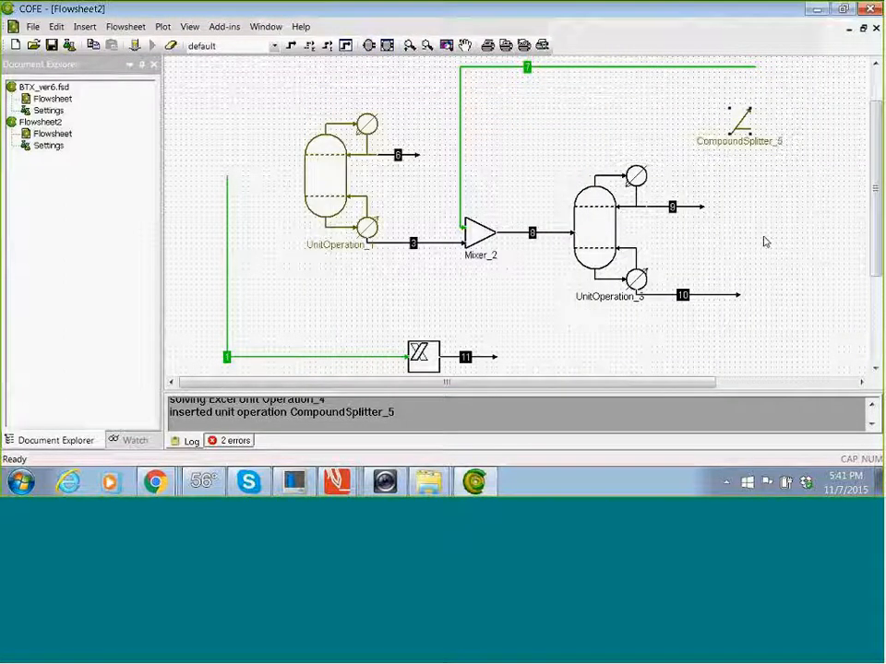